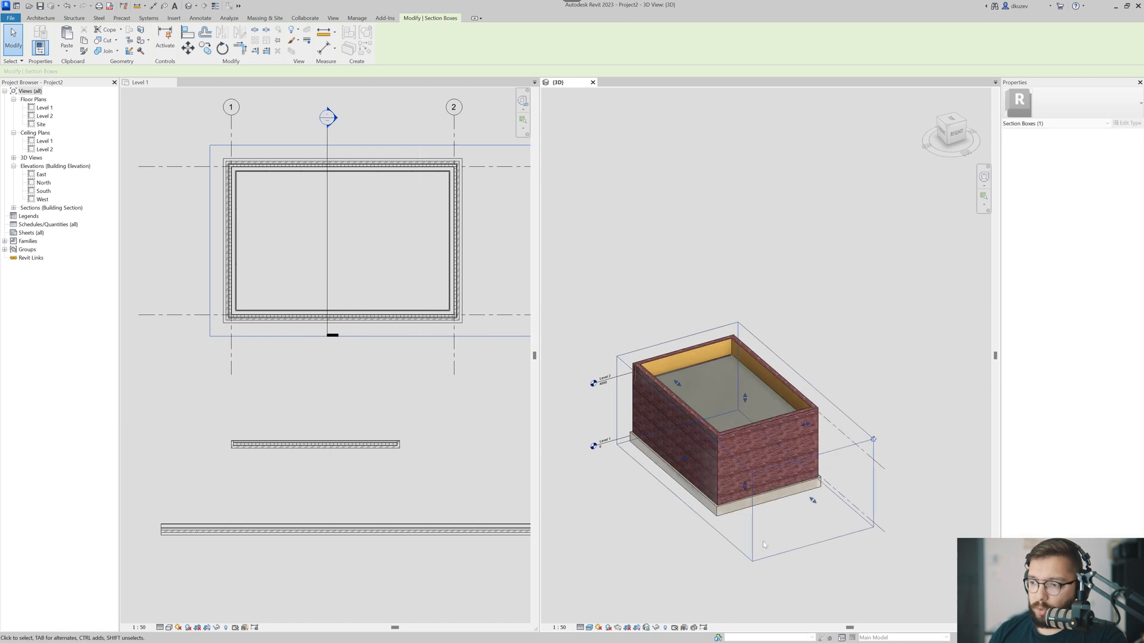
Turn off the 3D view's section box and delete the four freestanding walls outside the building.
left_click(671, 559)
left_click(1073, 302)
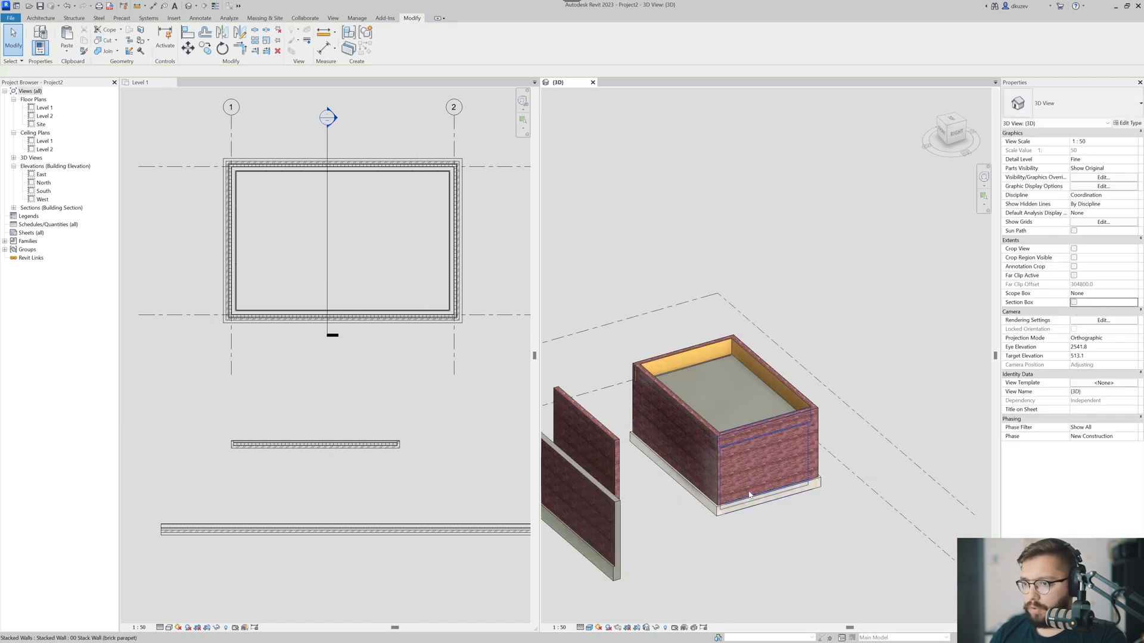
scroll(792, 453, "down", 2)
middle_click_drag(777, 420, 864, 378)
left_click_drag(850, 359, 659, 482)
scroll(750, 445, "down", 2)
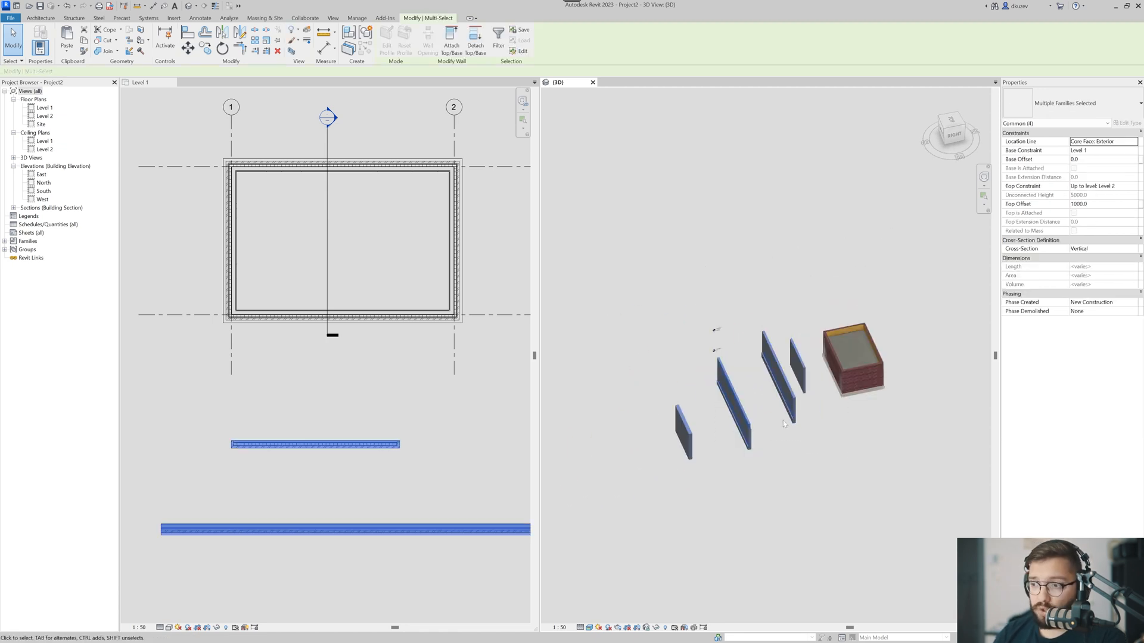
left_click_drag(783, 406, 678, 481)
left_click(767, 460)
Widen the 3D view beside the Level 1 plan and bring the brick building into close view.
middle_click_drag(766, 464, 637, 500)
middle_click_drag(637, 500, 730, 411, "shift")
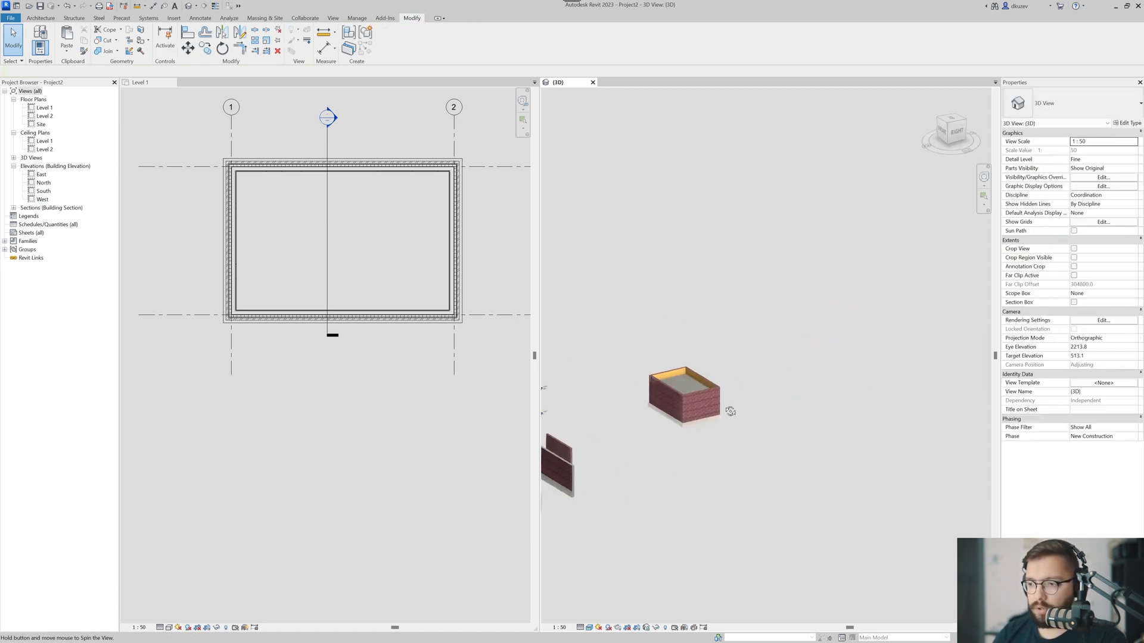
scroll(651, 397, "up", 3)
scroll(653, 400, "up", 3)
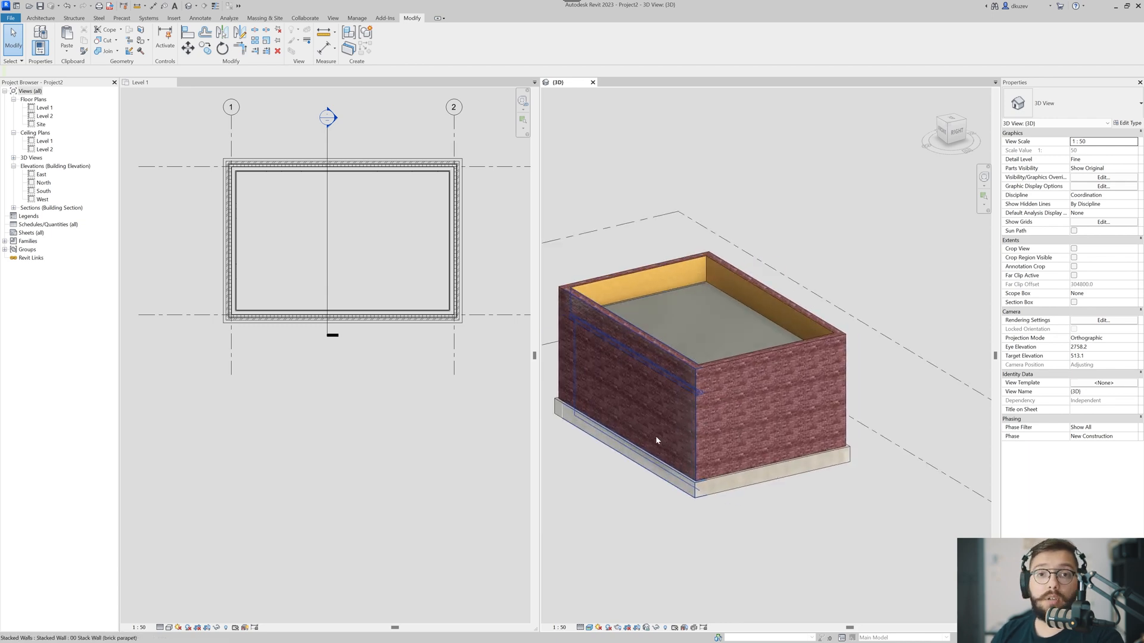
left_click_drag(540, 438, 433, 437)
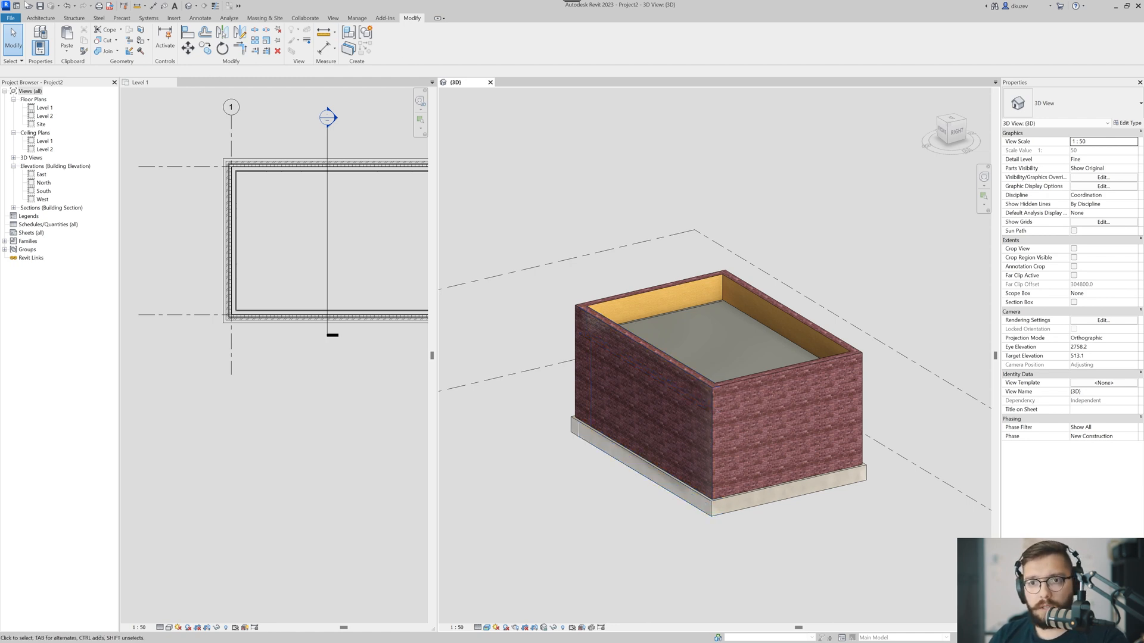
Place a horizontal Cornice wall sweep along the building's long front wall, about 2300 mm above Level 1.
left_click(37, 18)
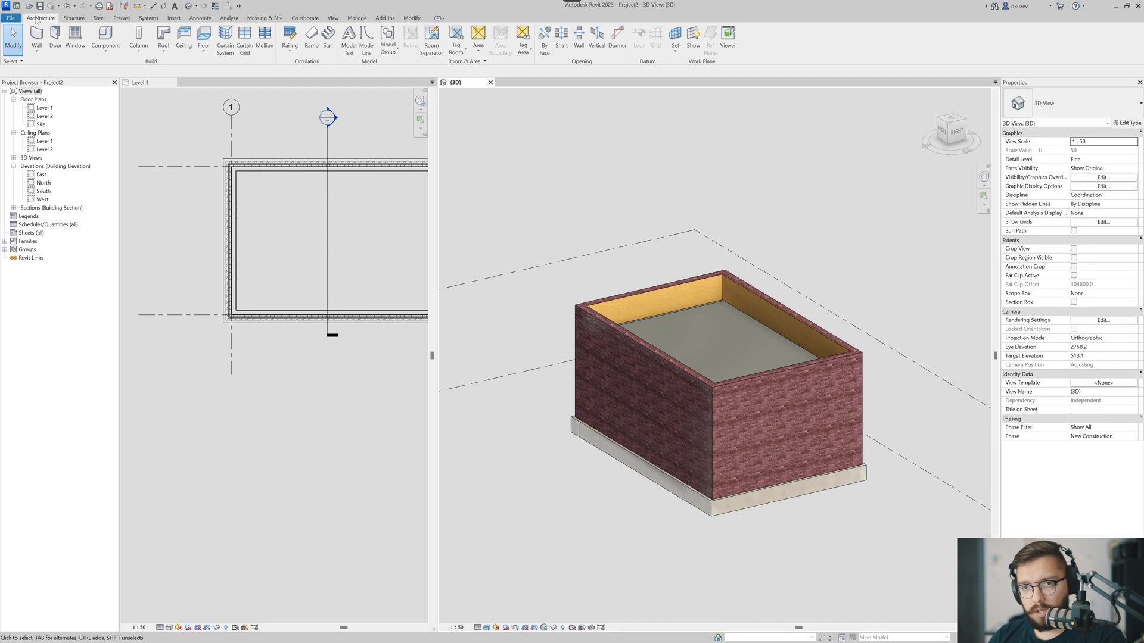
left_click(38, 52)
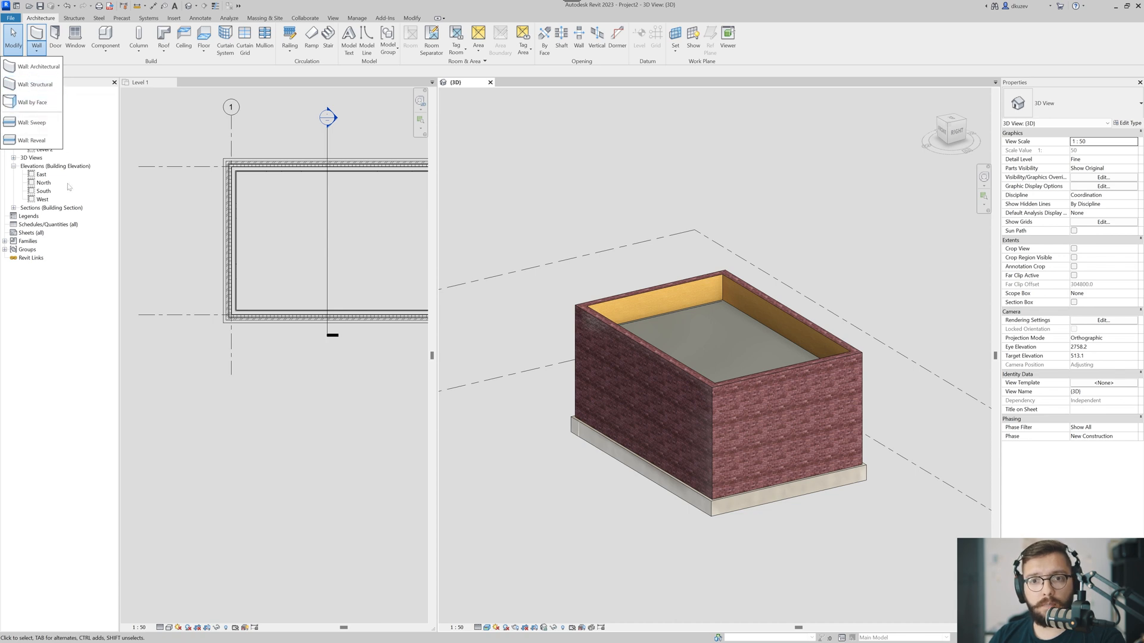
left_click(33, 123)
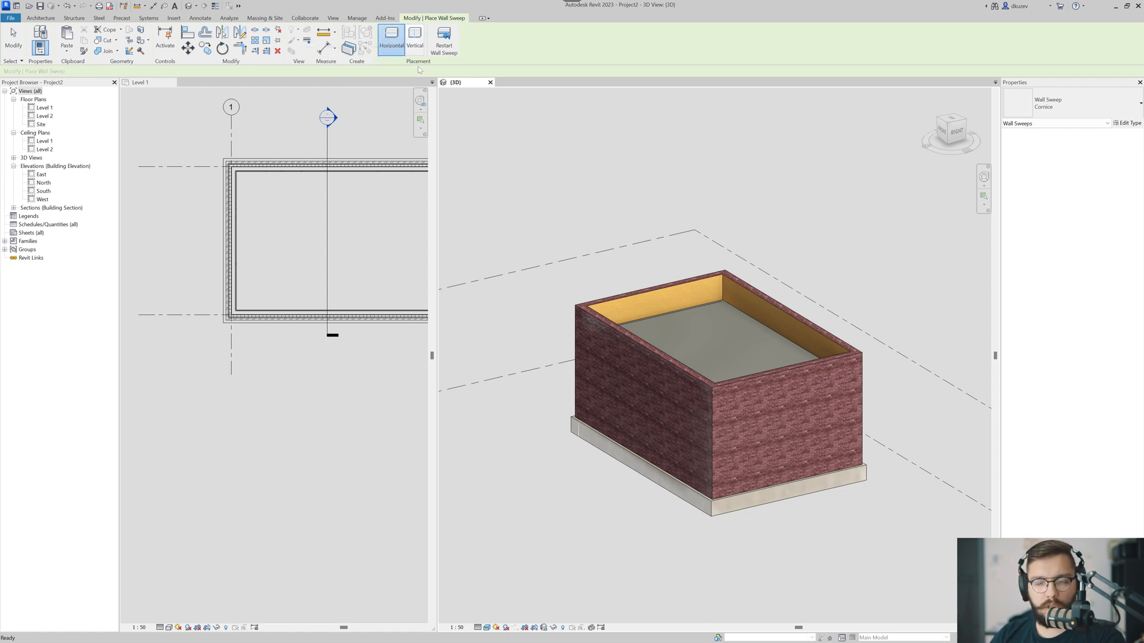
scroll(607, 393, "up", 4)
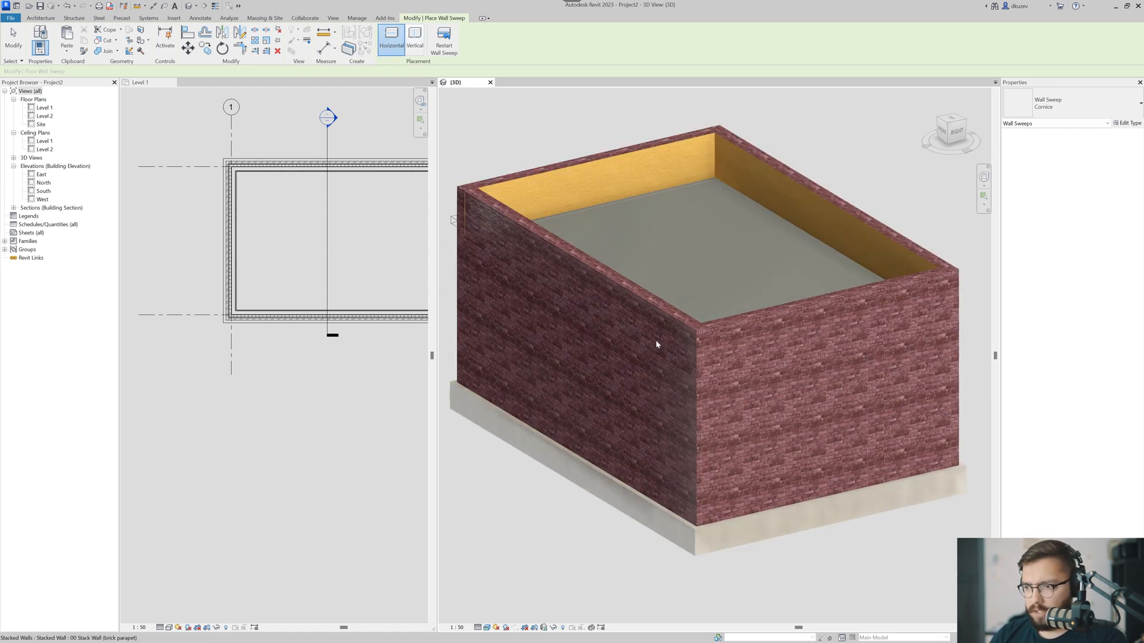
middle_click_drag(638, 346, 662, 360)
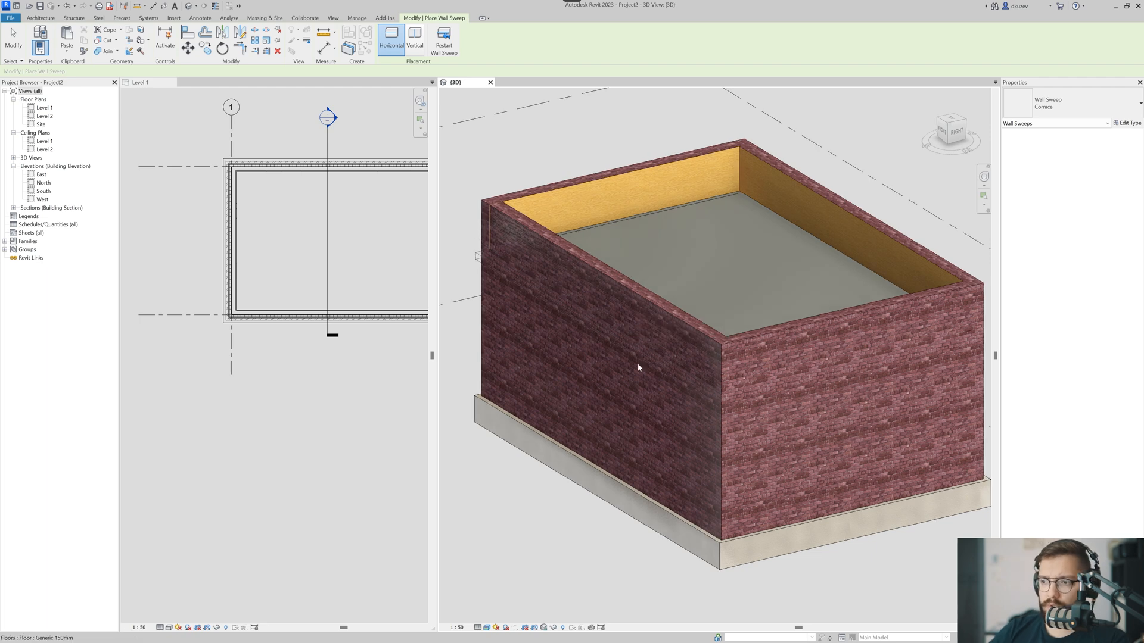
key("Escape")
key("Escape")
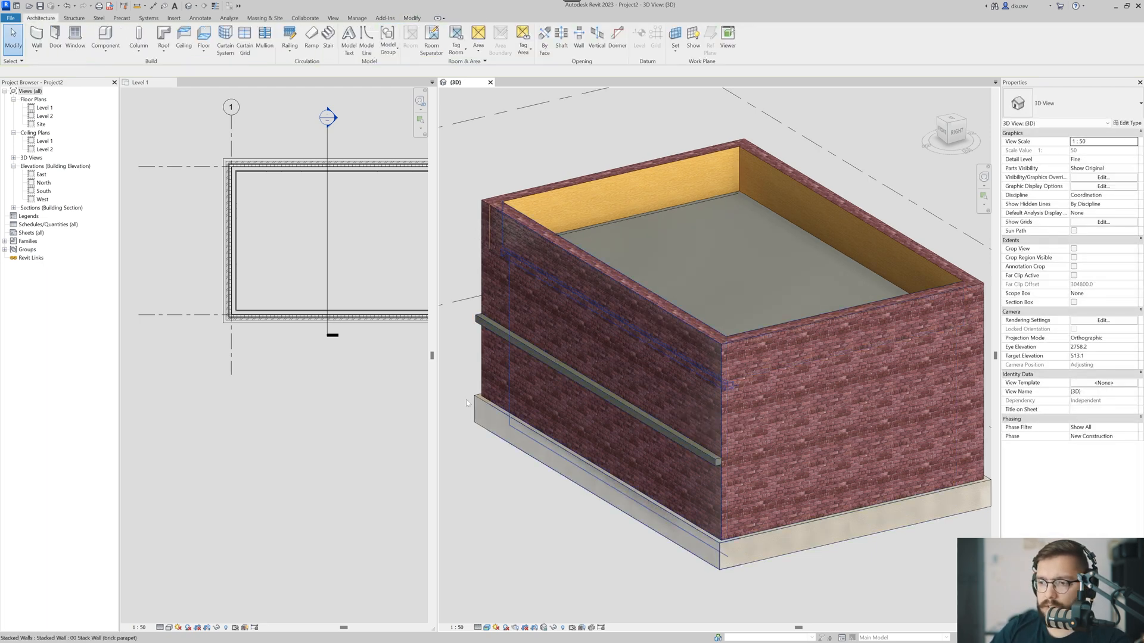
Combine the 3D view and the Level 1 plan into a single tab group.
left_click_drag(467, 84, 262, 93)
middle_click_drag(394, 315, 587, 284)
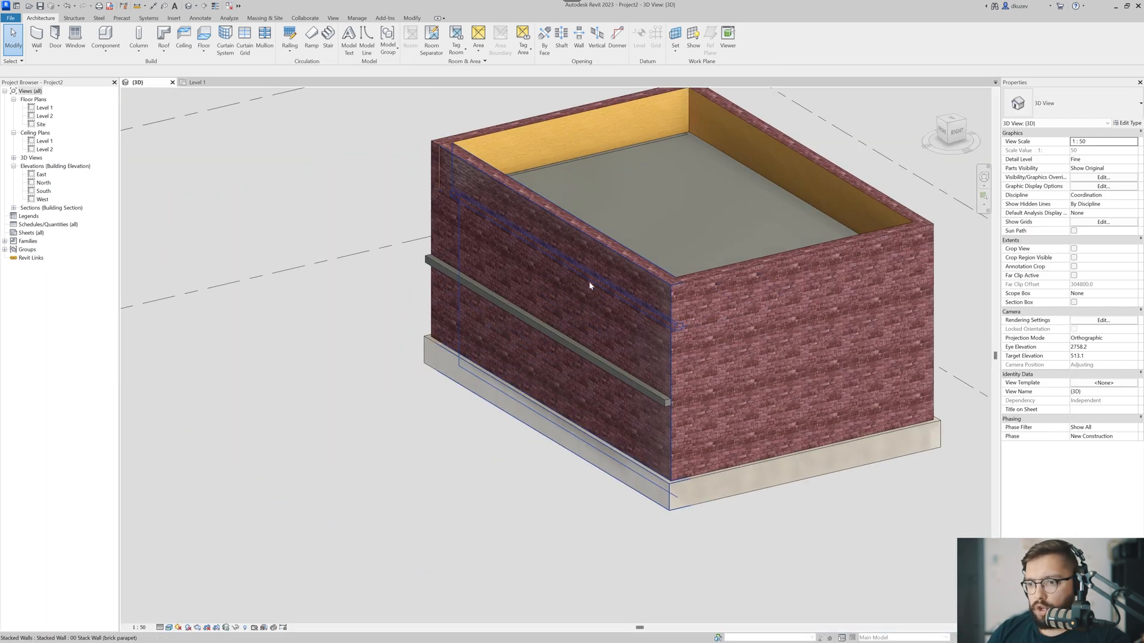
Examine the cornice sweep on the front wall, including its ends at the building corners.
left_click(658, 405)
middle_click_drag(657, 405, 694, 391, "shift")
middle_click_drag(694, 390, 752, 418)
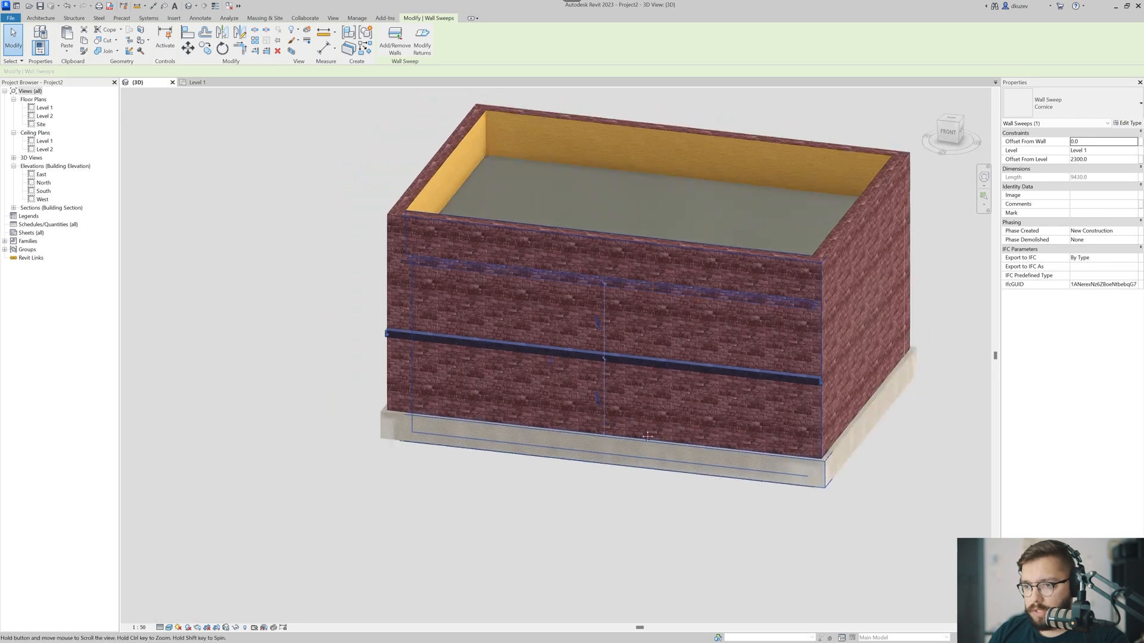
key("Escape")
middle_click_drag(461, 420, 542, 432, "shift")
scroll(543, 432, "up", 2)
scroll(543, 432, "up", 3)
left_click(475, 435)
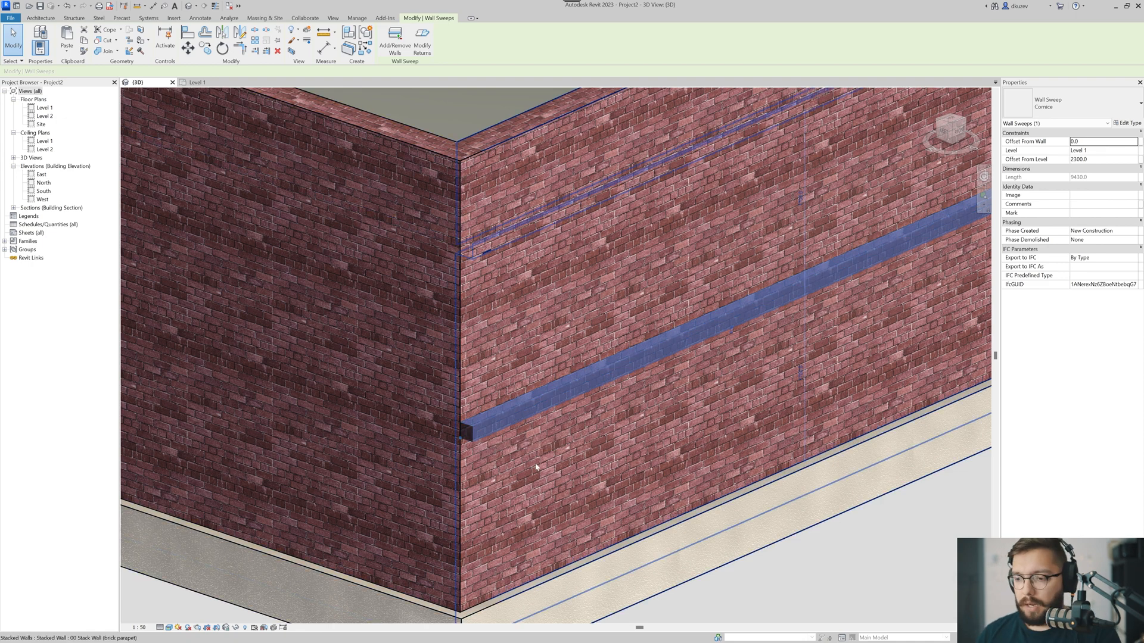
middle_click_drag(520, 433, 403, 427)
scroll(452, 451, "down", 2)
scroll(451, 447, "up", 1)
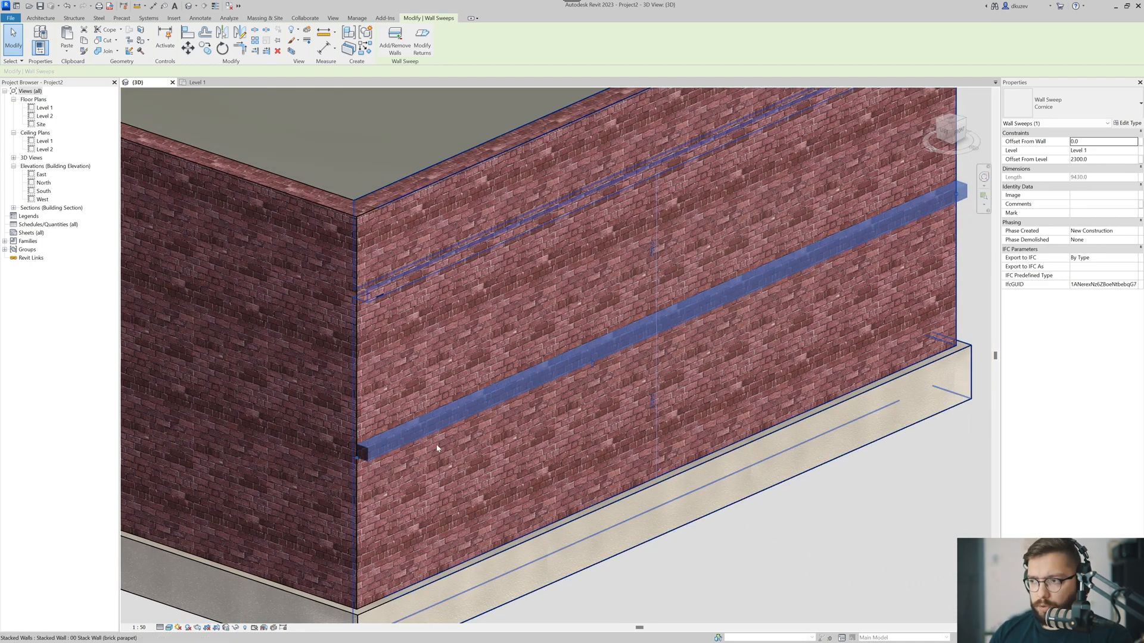
Move the cornice sweep up the front wall to about 3310 mm above Level 1.
key("Escape")
left_click(389, 436)
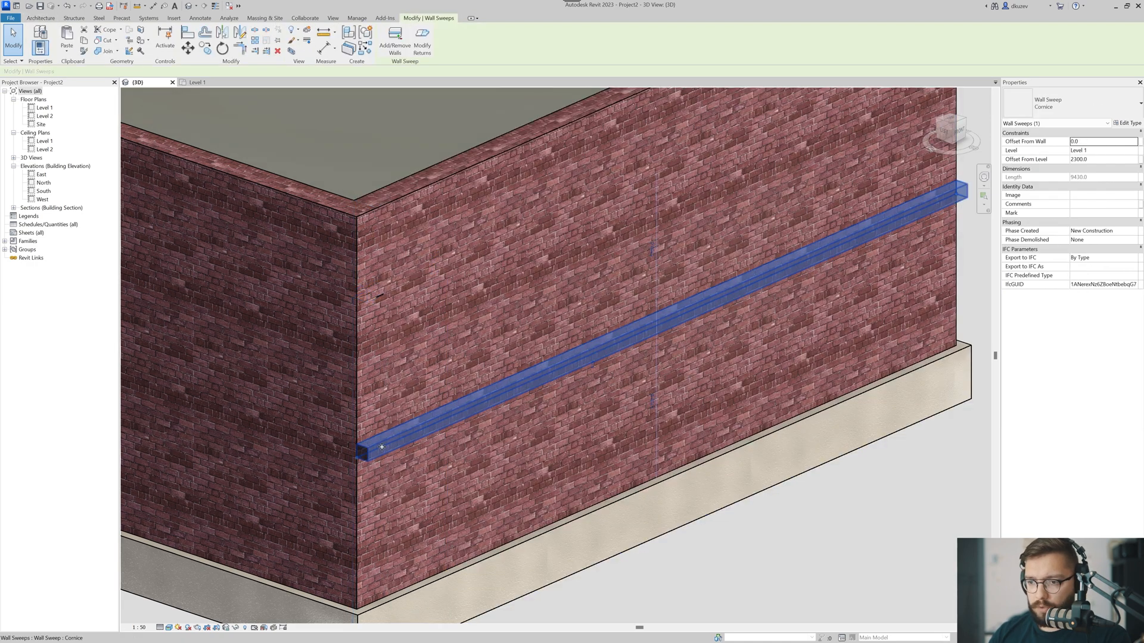
left_click_drag(377, 370, 377, 370)
middle_click_drag(395, 386, 368, 449)
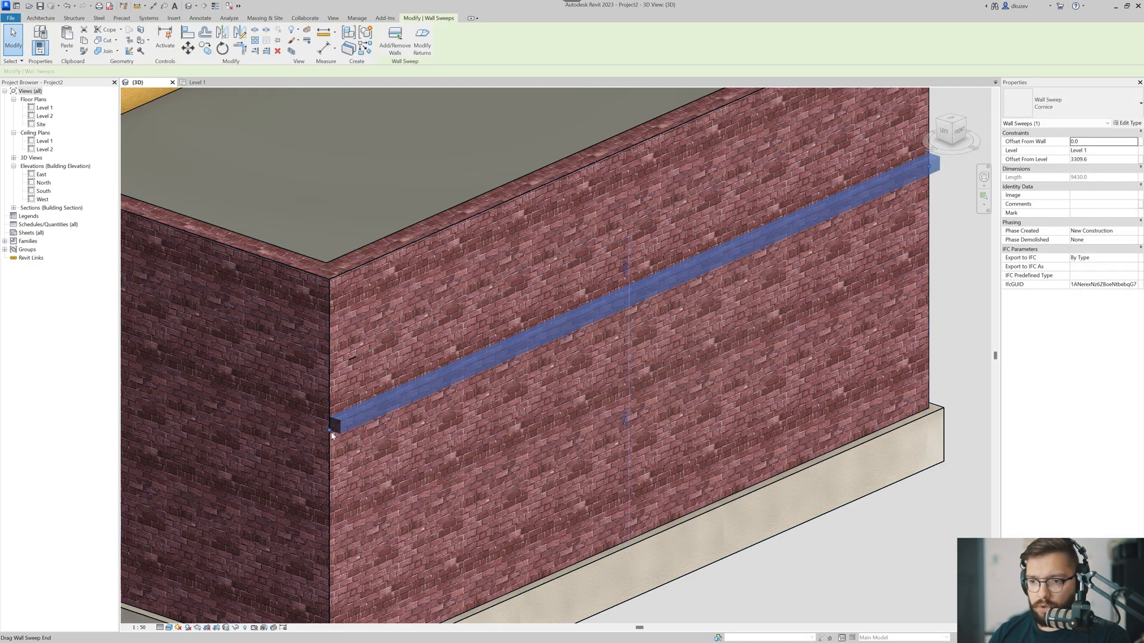
Shorten the raised sweep from both ends so it covers only the middle part of the front wall.
left_click_drag(329, 431, 534, 342)
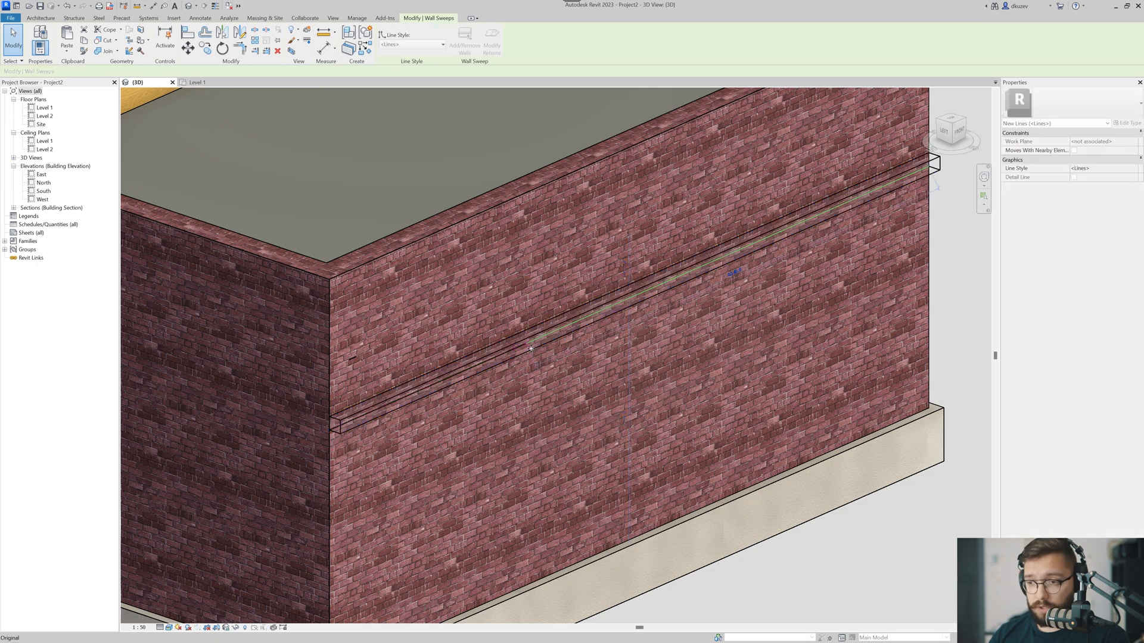
middle_click_drag(707, 361, 542, 398)
middle_click_drag(662, 387, 552, 337, "shift")
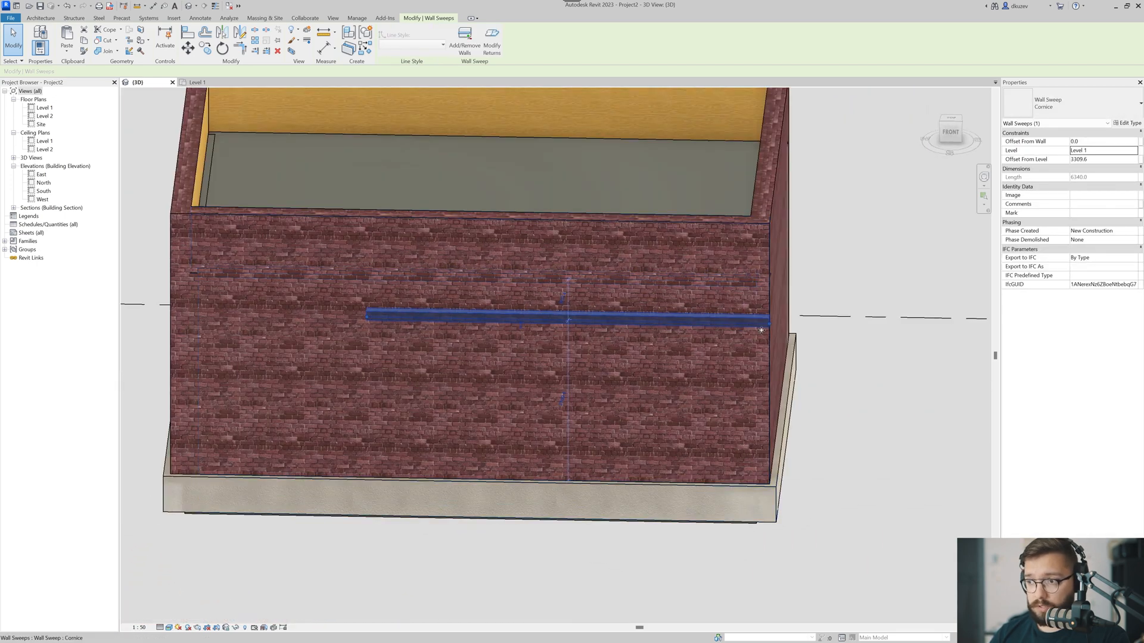
left_click_drag(568, 320, 590, 317)
key("Escape")
middle_click_drag(707, 403, 534, 372, "shift")
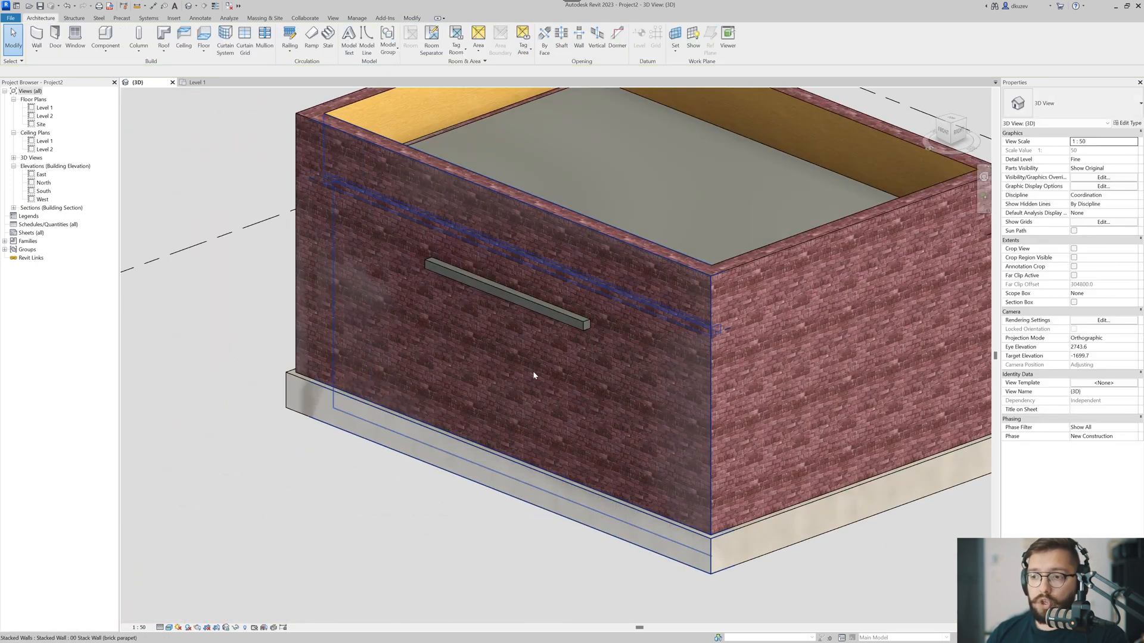
Place a second horizontal Cornice sweep along the full front wall, about 2100 mm above Level 1, below the short one.
left_click(41, 52)
left_click(35, 122)
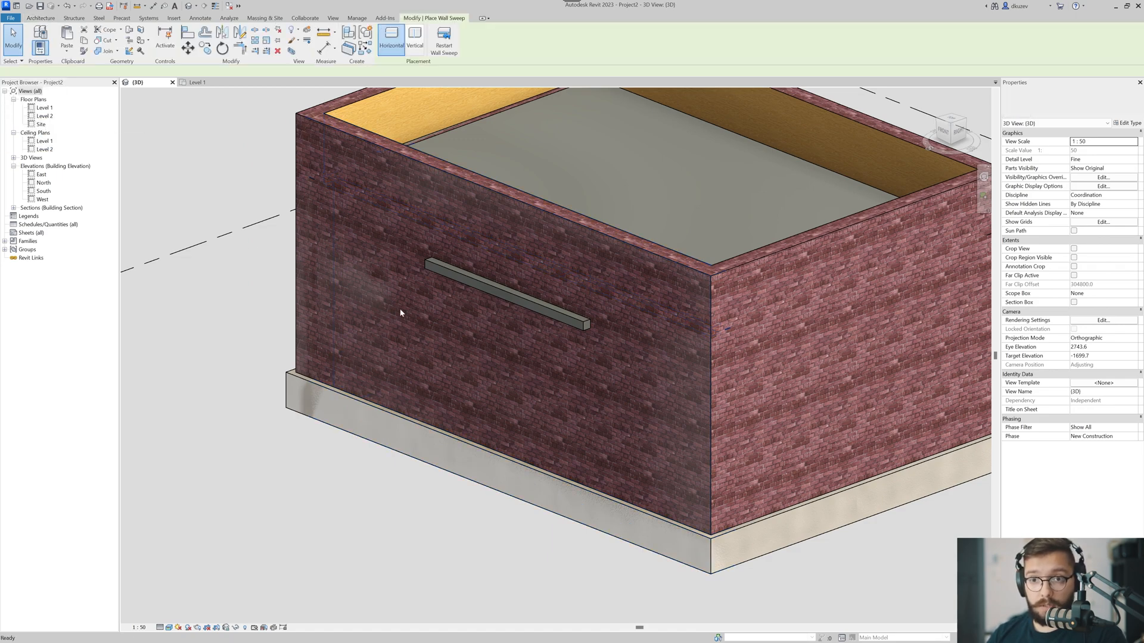
left_click(607, 386)
key("Escape")
key("Escape")
scroll(653, 371, "down", 2)
middle_click_drag(531, 376, 551, 407, "shift")
scroll(529, 395, "up", 2)
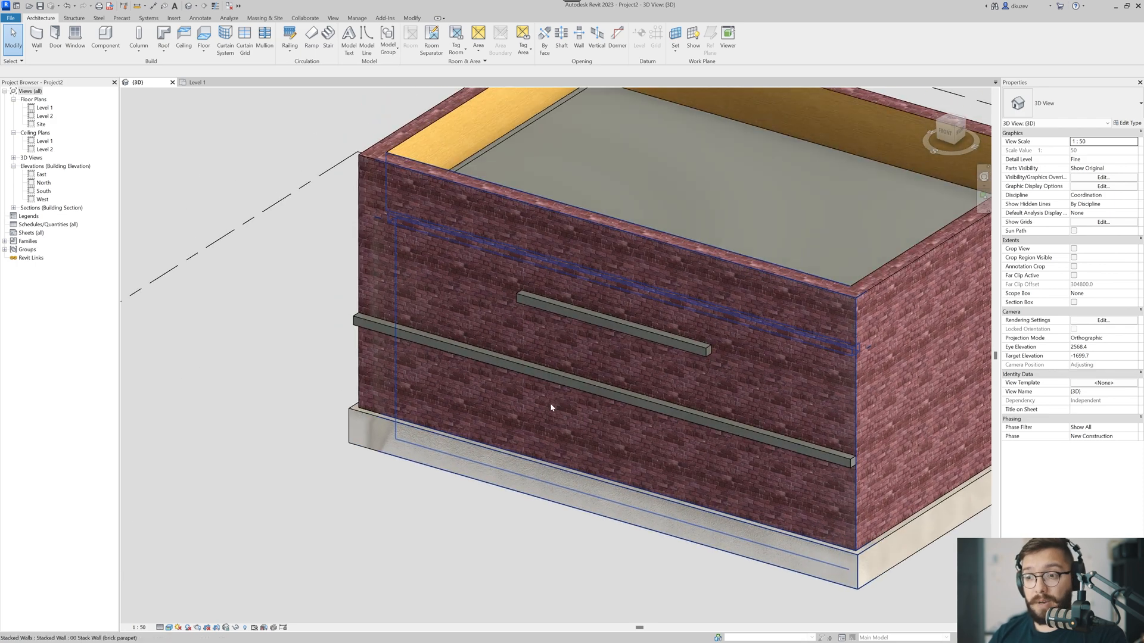
Place an M_Window-Casement-Double 1050 x 1350mm window in the front wall so it crosses the lower sweep.
key("w")
key("n")
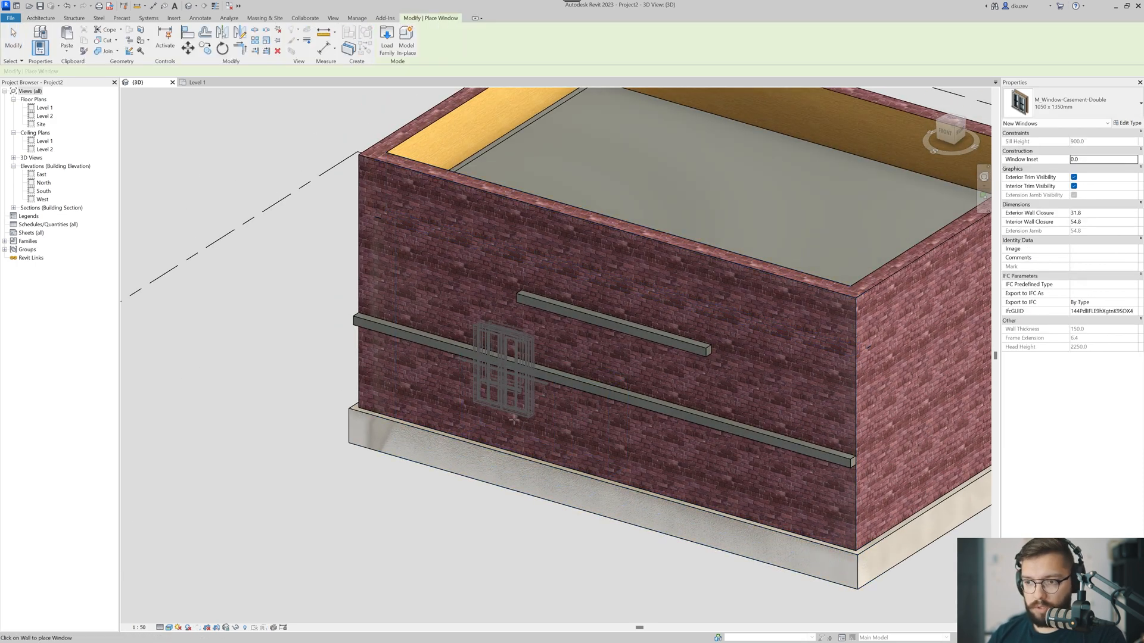
left_click(500, 368)
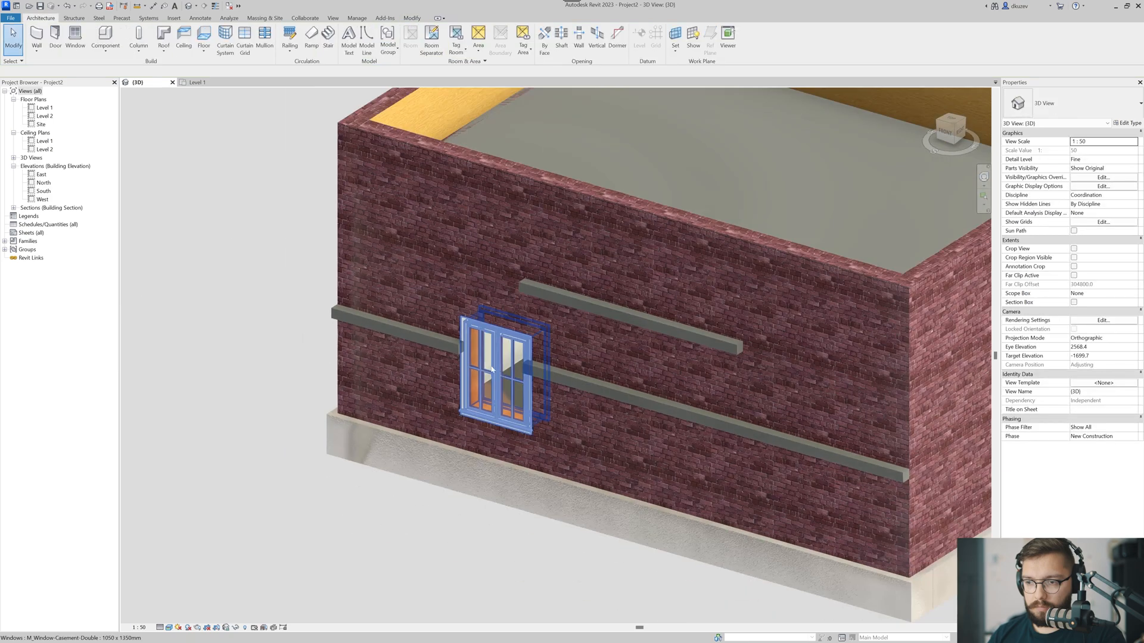
key("Escape")
key("Escape")
Check how the lower sweep meets the casement window, and delete the window.
left_click(442, 348)
scroll(444, 350, "up", 2)
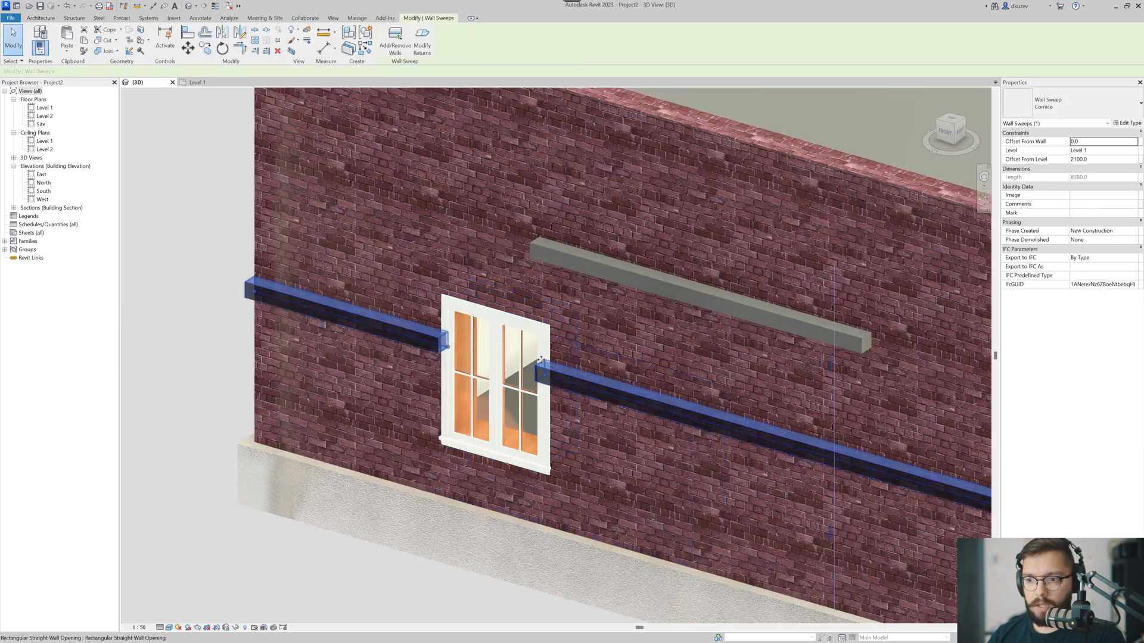
key("Escape")
left_click(449, 355)
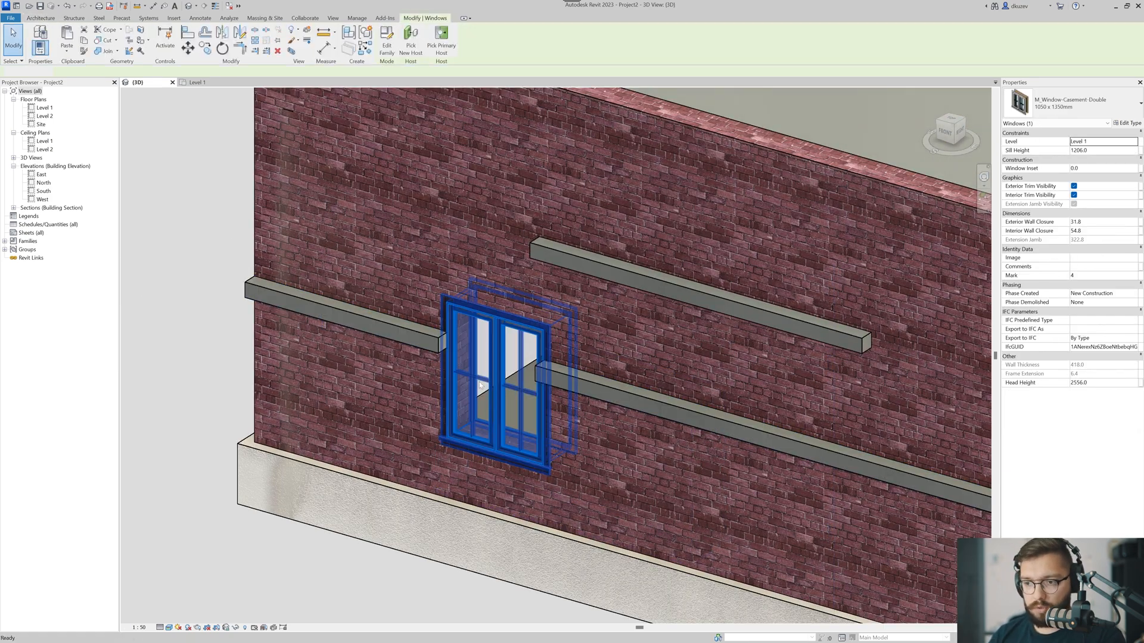
key("Delete")
Place one continuous Cornice sweep across the front wall and the adjoining side and back walls, between the two existing sweeps' heights.
scroll(452, 358, "down", 3)
middle_click_drag(737, 411, 366, 378)
scroll(359, 370, "down", 2)
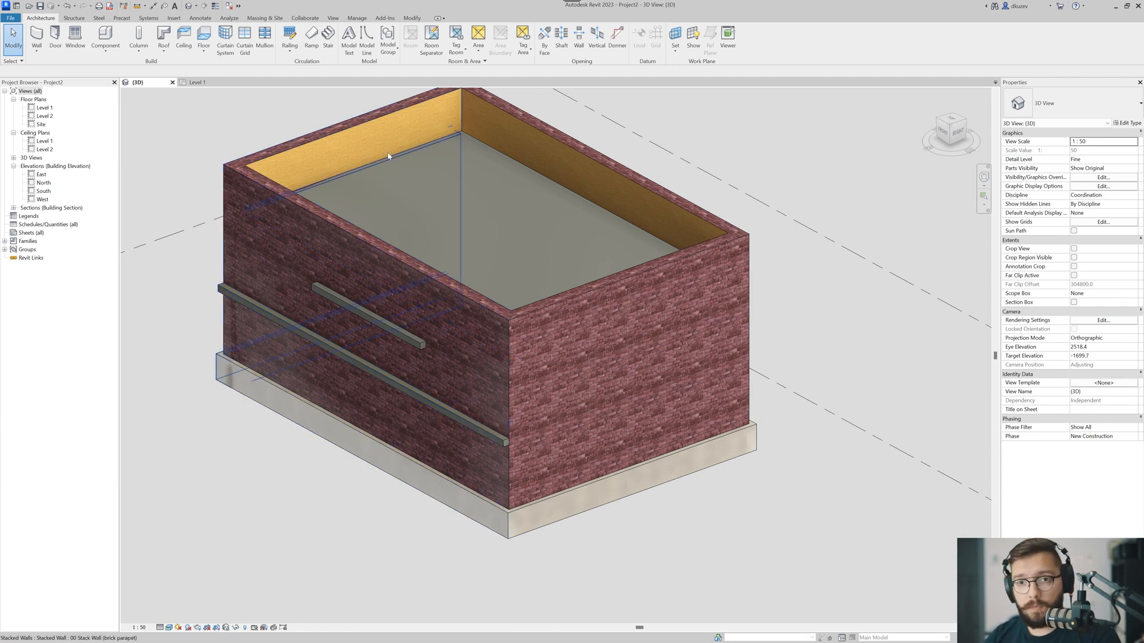
left_click(37, 52)
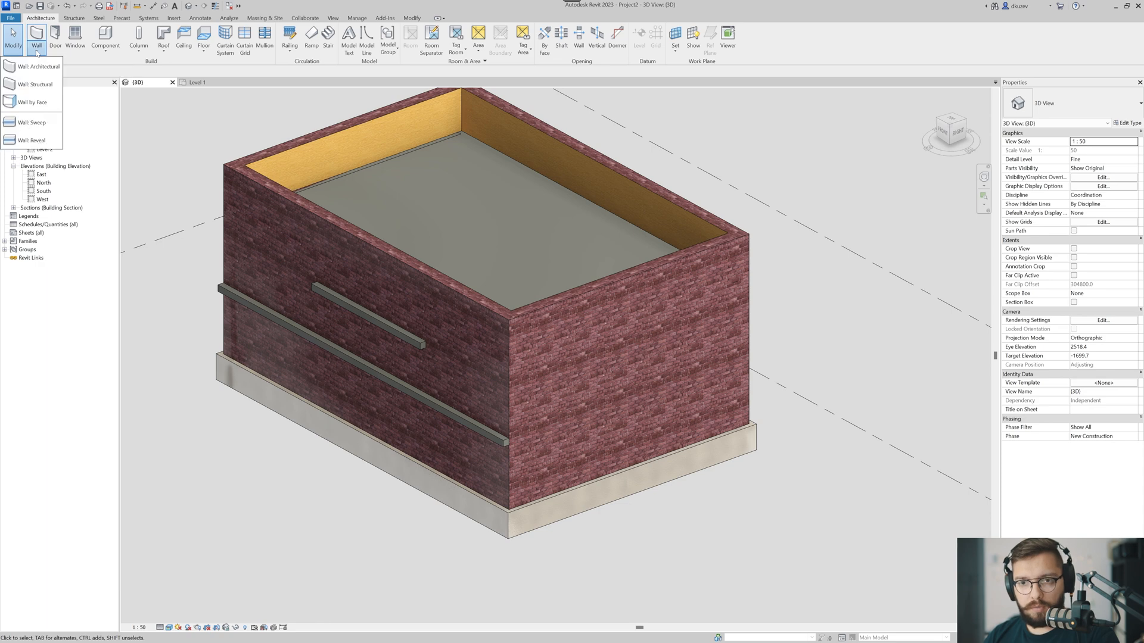
left_click(51, 123)
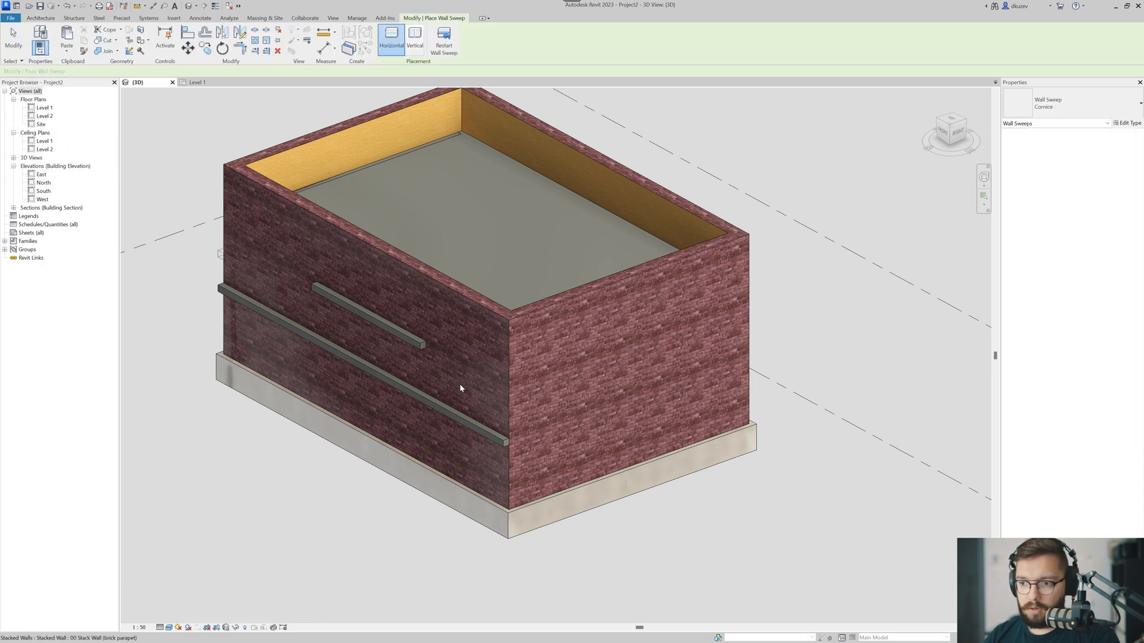
scroll(567, 394, "down", 3)
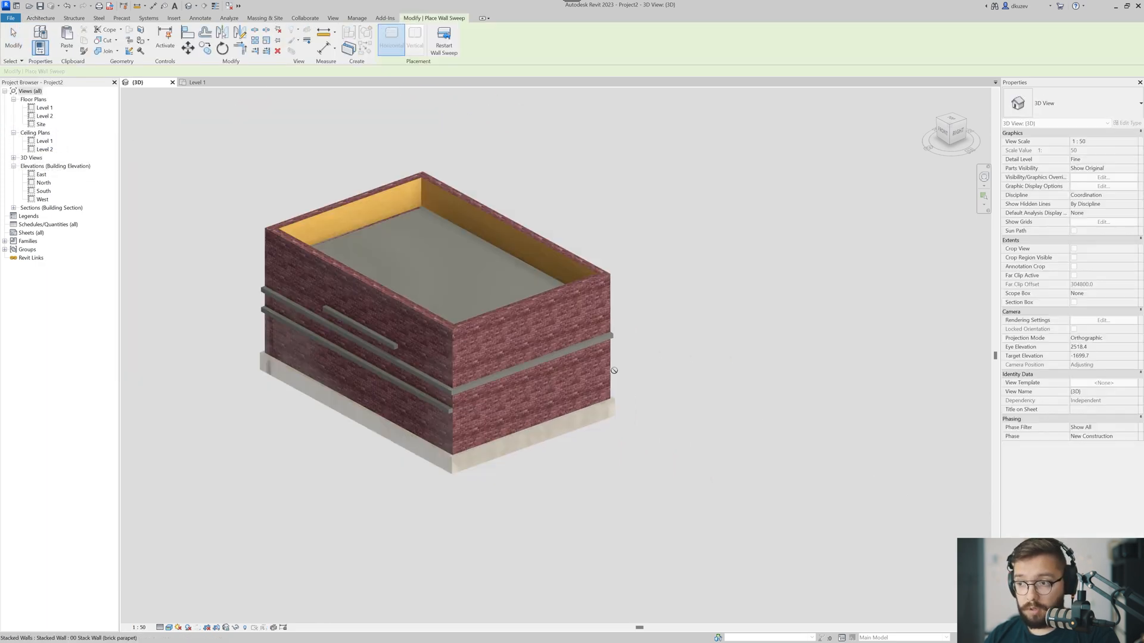
middle_click_drag(568, 393, 562, 426, "shift")
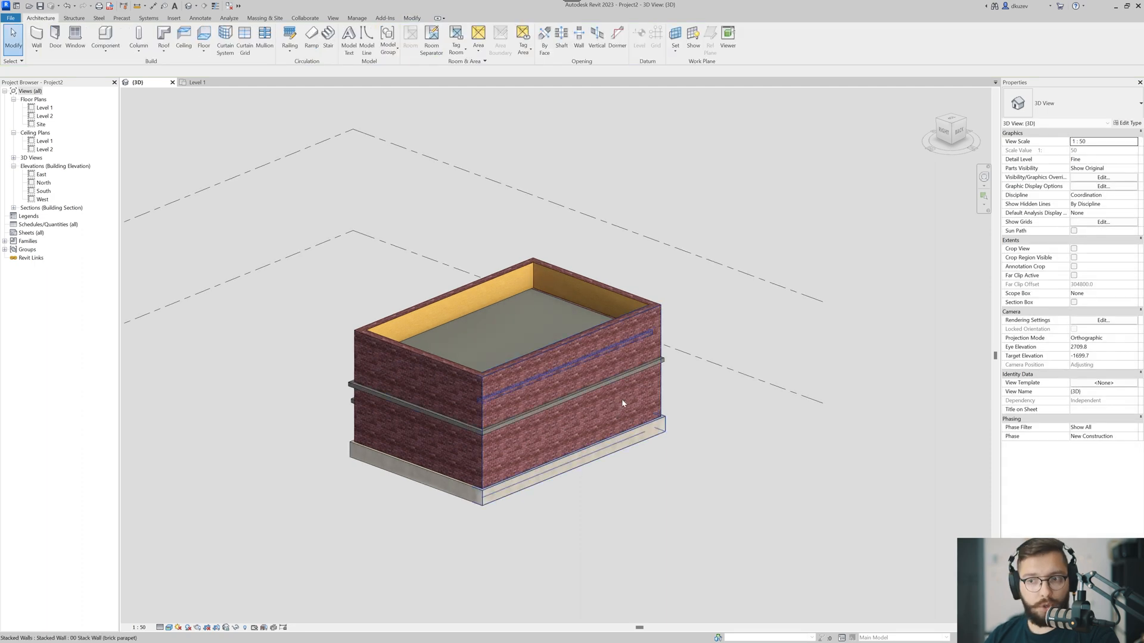
middle_click_drag(401, 391, 709, 419, "shift")
scroll(499, 380, "up", 3)
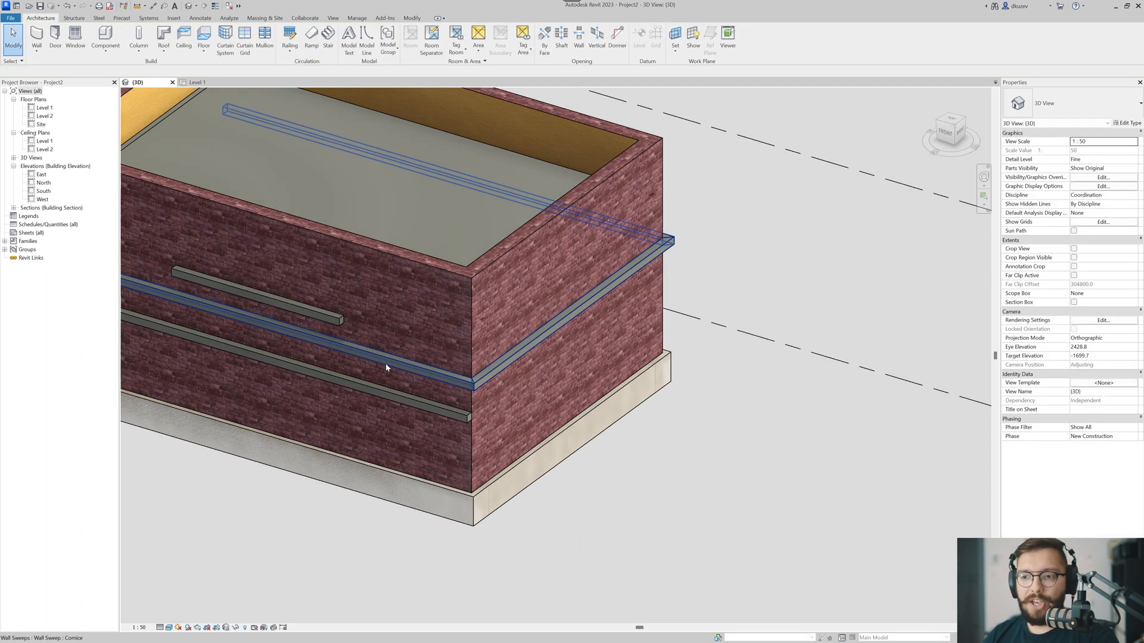
Delete the continuous cornice sweep that wraps around the building.
left_click(385, 361)
middle_click_drag(384, 361, 580, 402)
key("Escape")
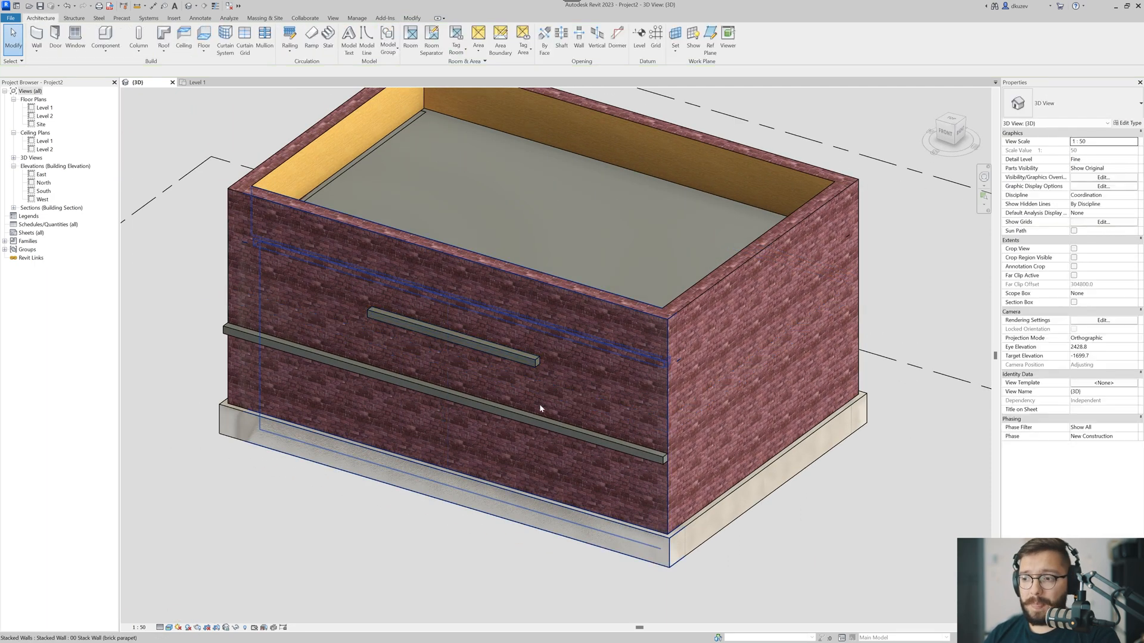
Extend the lower Cornice sweep around the corner onto the adjoining right-hand side wall using Add/Remove Walls.
scroll(539, 404, "up", 5)
middle_click_drag(547, 410, 499, 408)
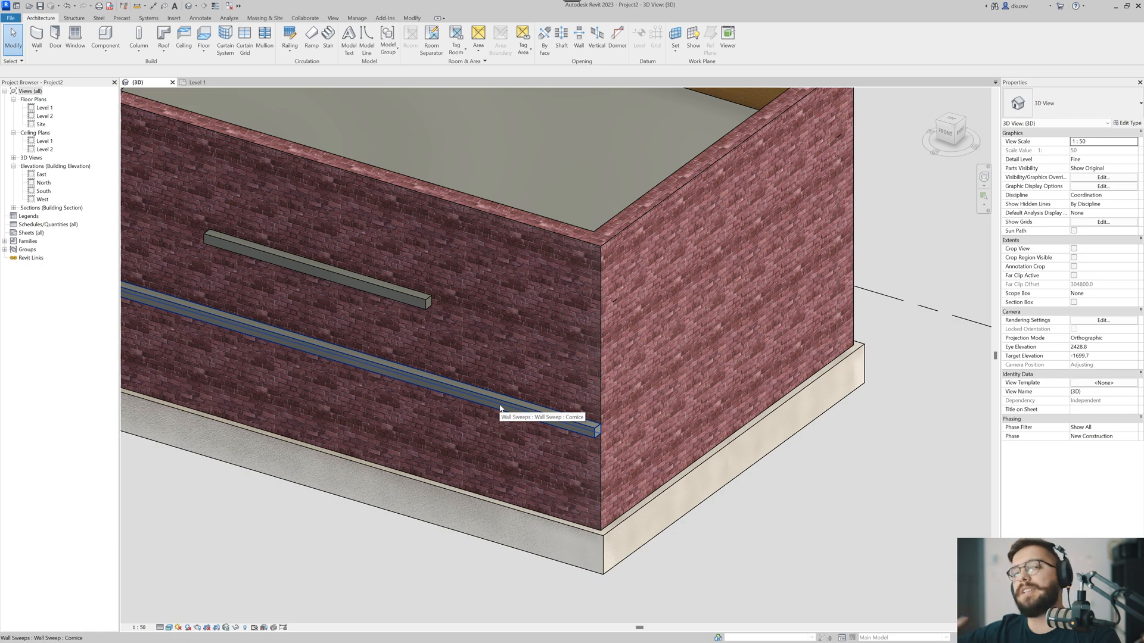
middle_click_drag(529, 423, 458, 420)
left_click(457, 419)
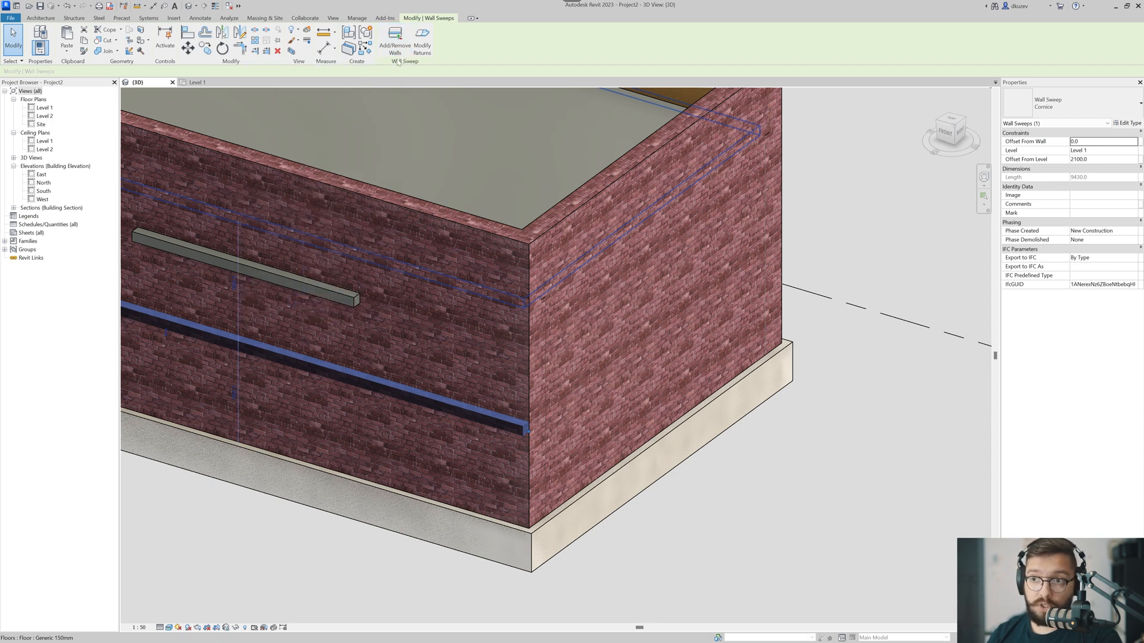
left_click(395, 41)
left_click(673, 405)
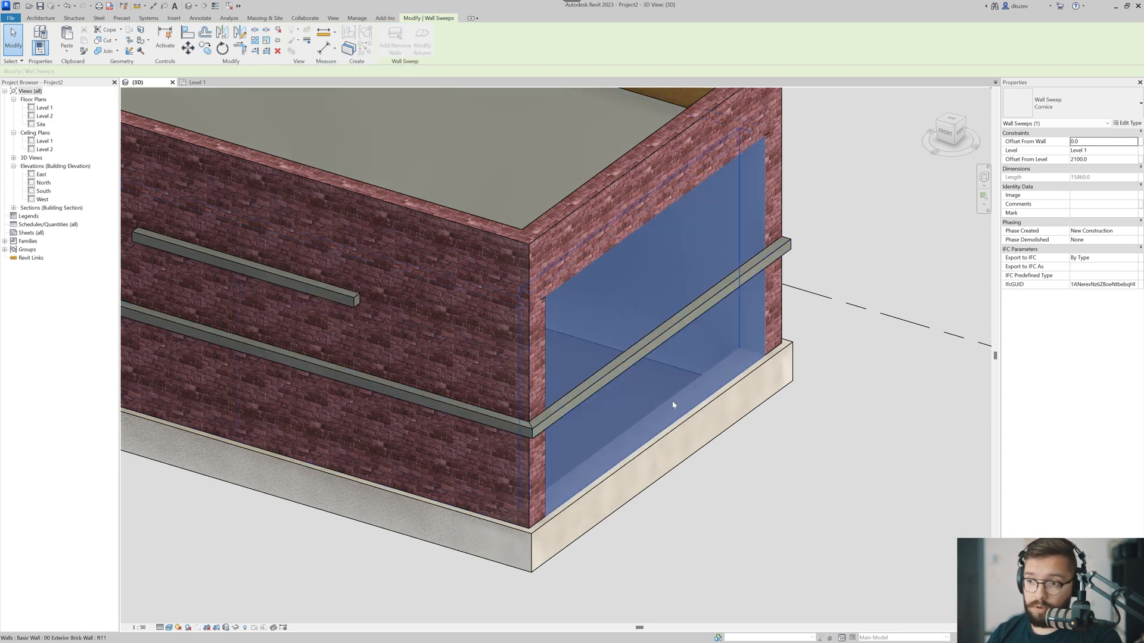
key("Escape")
key("Escape")
middle_click_drag(672, 400, 832, 410, "shift")
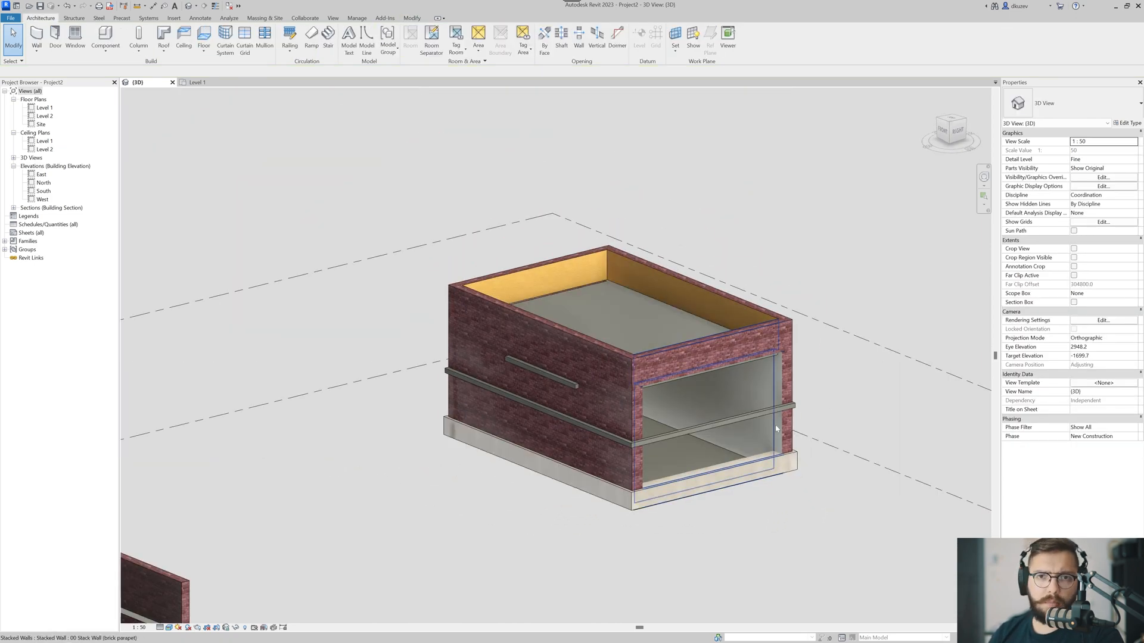
scroll(752, 448, "up", 4)
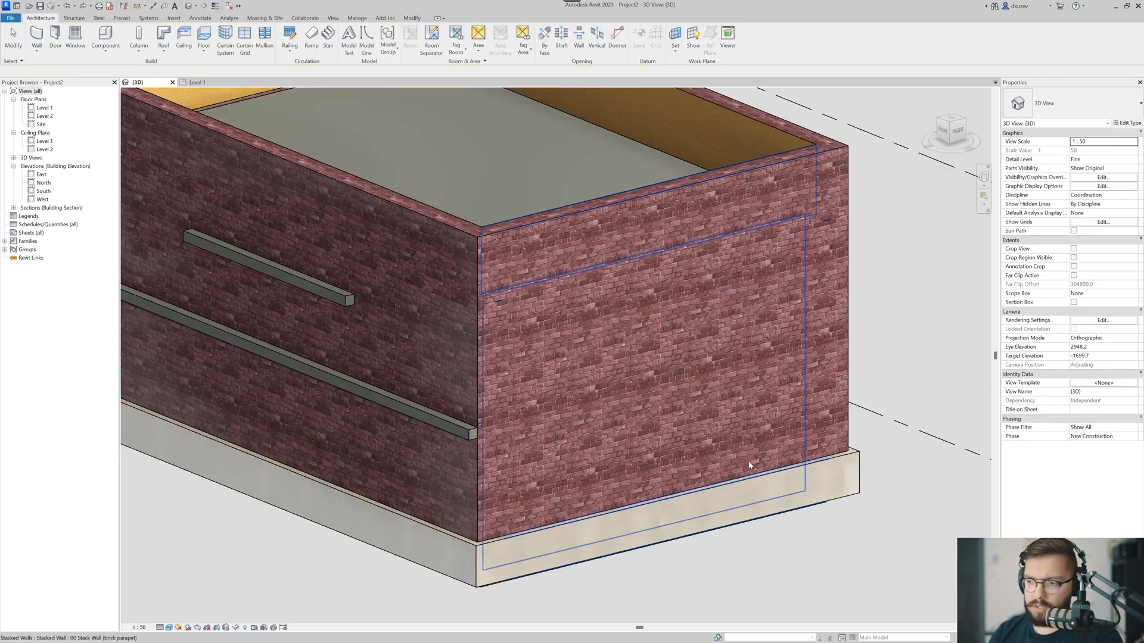
Add the right-hand side wall to the lower sweep once more and undo the addition.
left_click(459, 427)
left_click(395, 36)
left_click(612, 448)
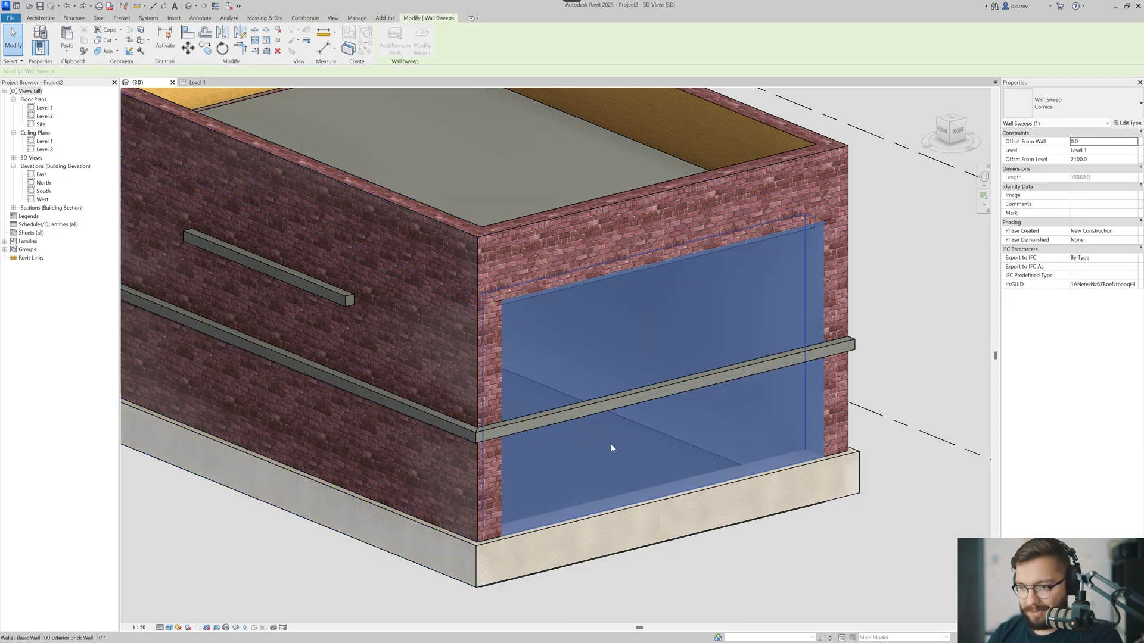
key("Escape")
scroll(644, 414, "down", 2)
key("ctrl+z")
Add the side wall at the opposite, left end of the front wall to the lower Cornice sweep.
middle_click_drag(483, 447, 659, 442, "shift")
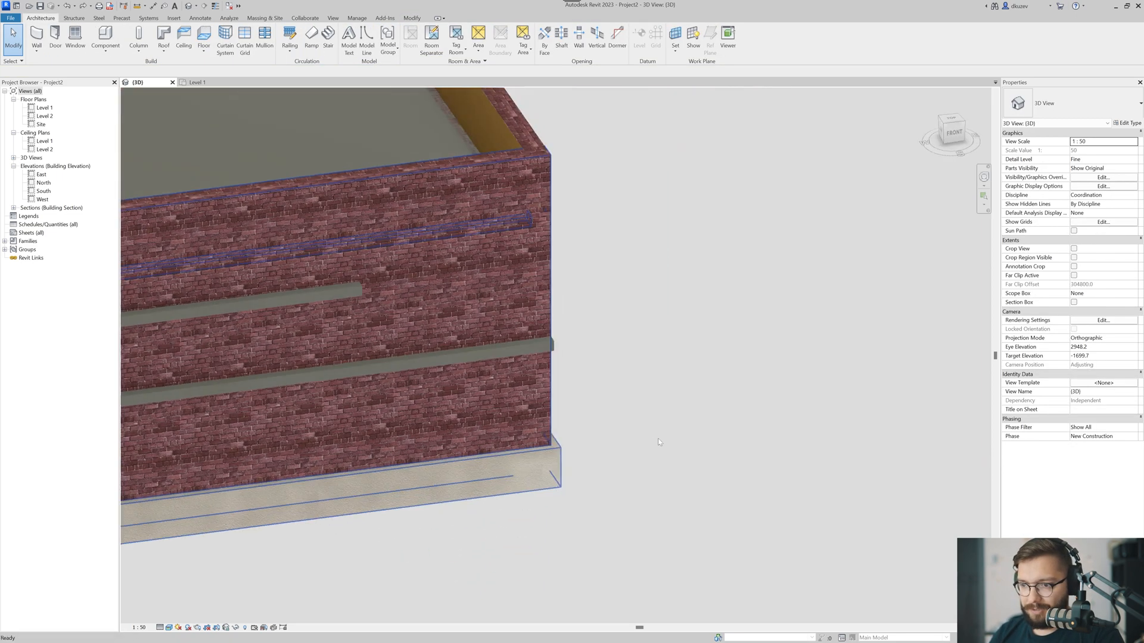
scroll(657, 439, "down", 1)
middle_click_drag(466, 425, 491, 422)
left_click(472, 467)
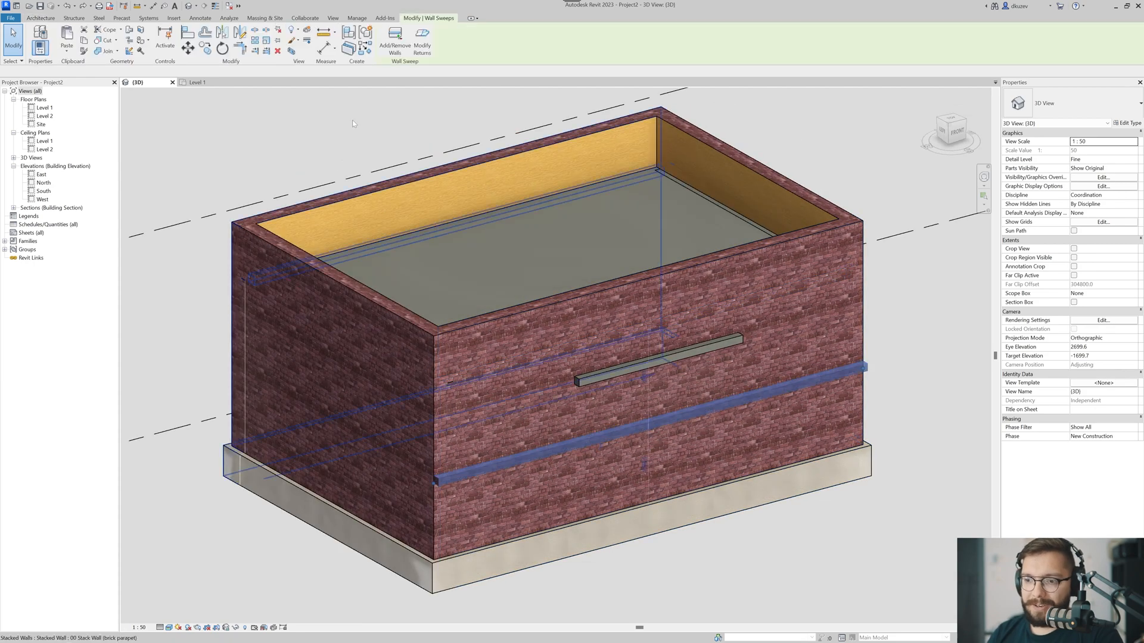
scroll(465, 470, "down", 2)
left_click(427, 471)
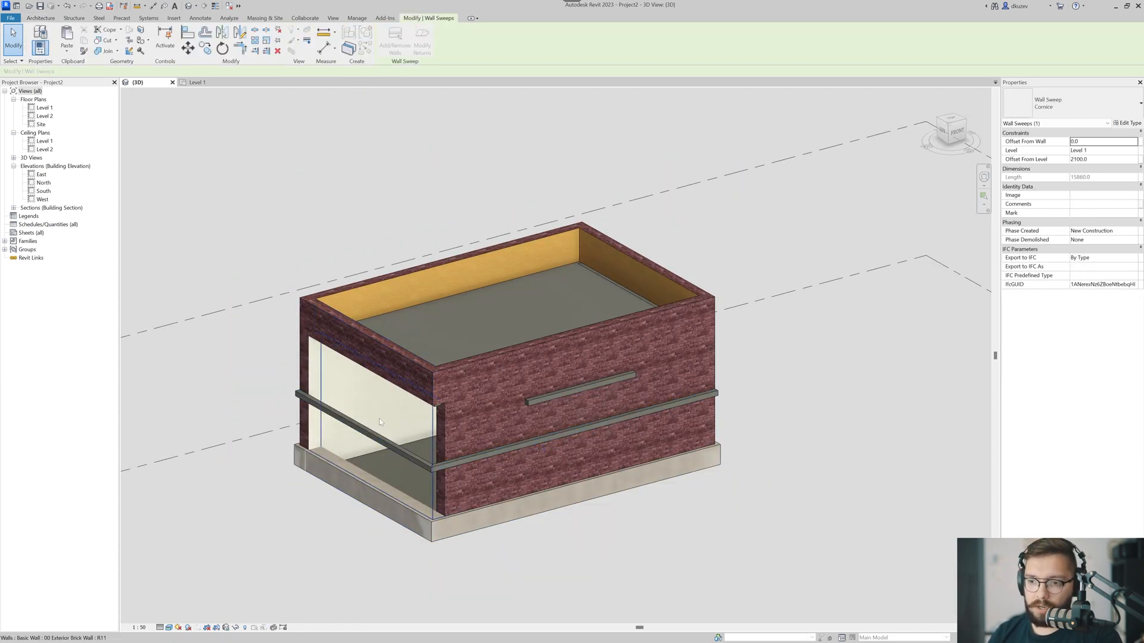
key("Escape")
scroll(398, 482, "up", 2)
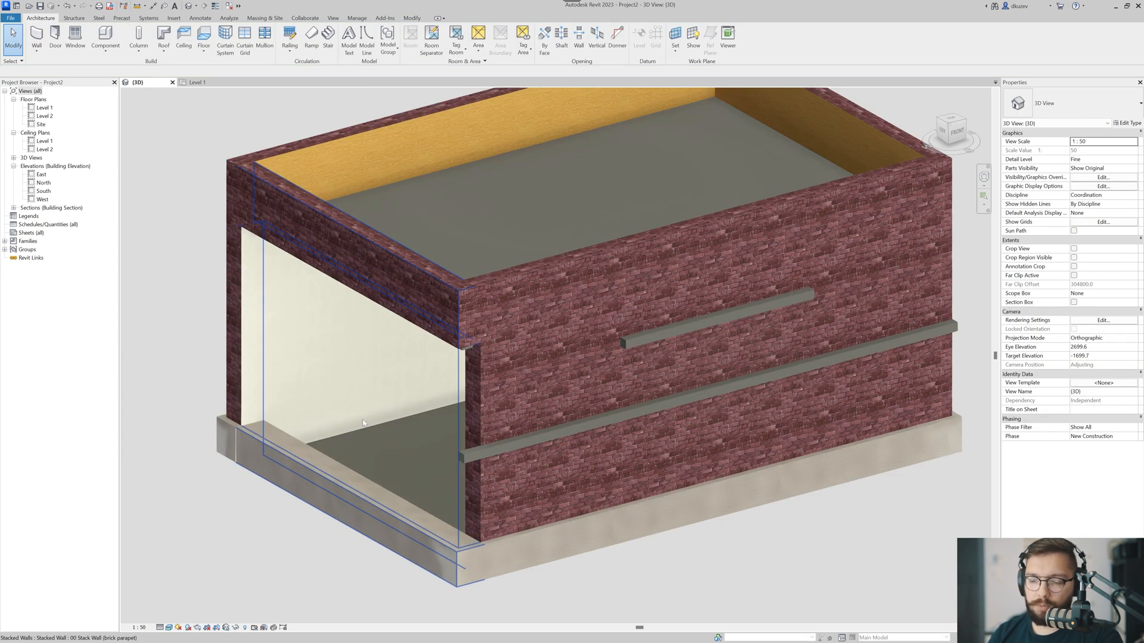
scroll(366, 437, "down", 3)
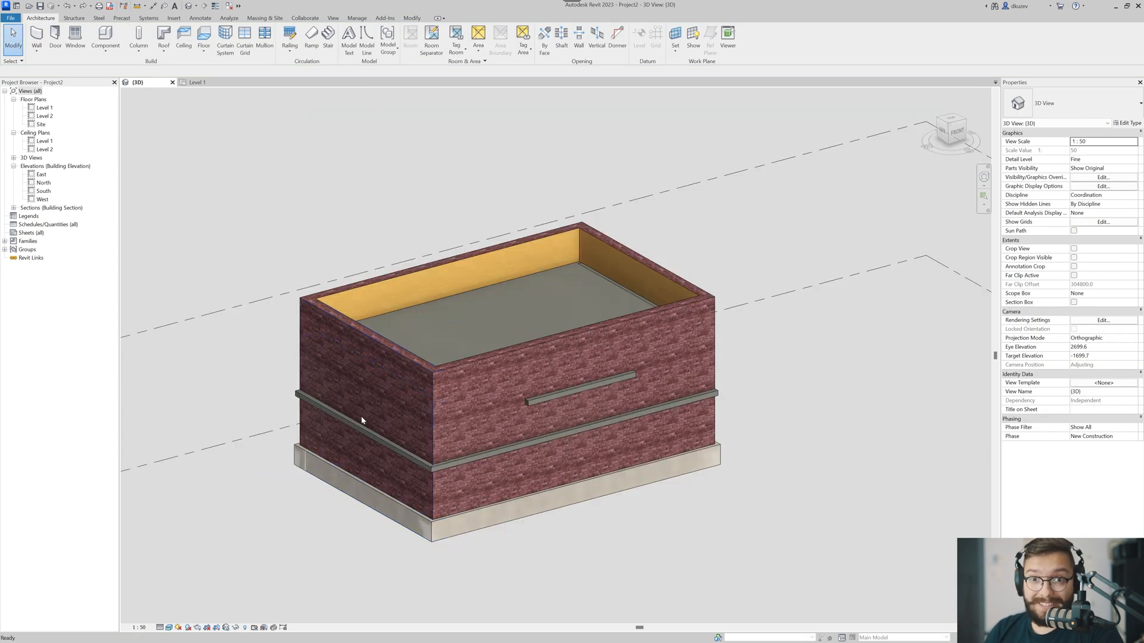
Apply a 90° return to the lower sweep's end at the right corner of the front wall.
scroll(439, 460, "up", 5)
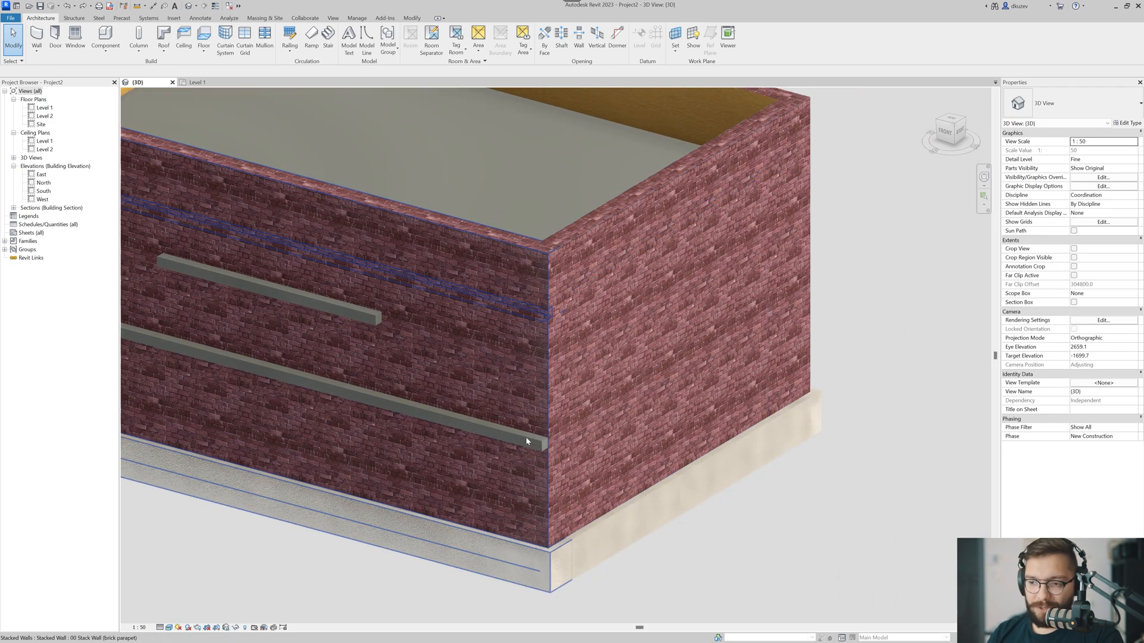
left_click(525, 437)
left_click(525, 446)
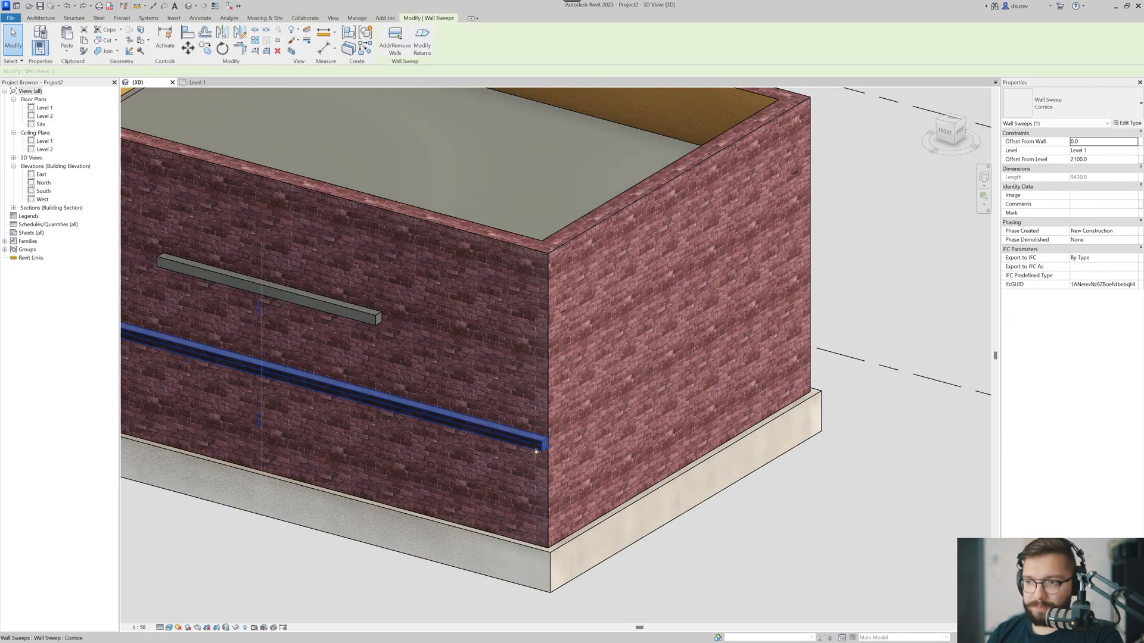
left_click(425, 54)
scroll(545, 445, "up", 2)
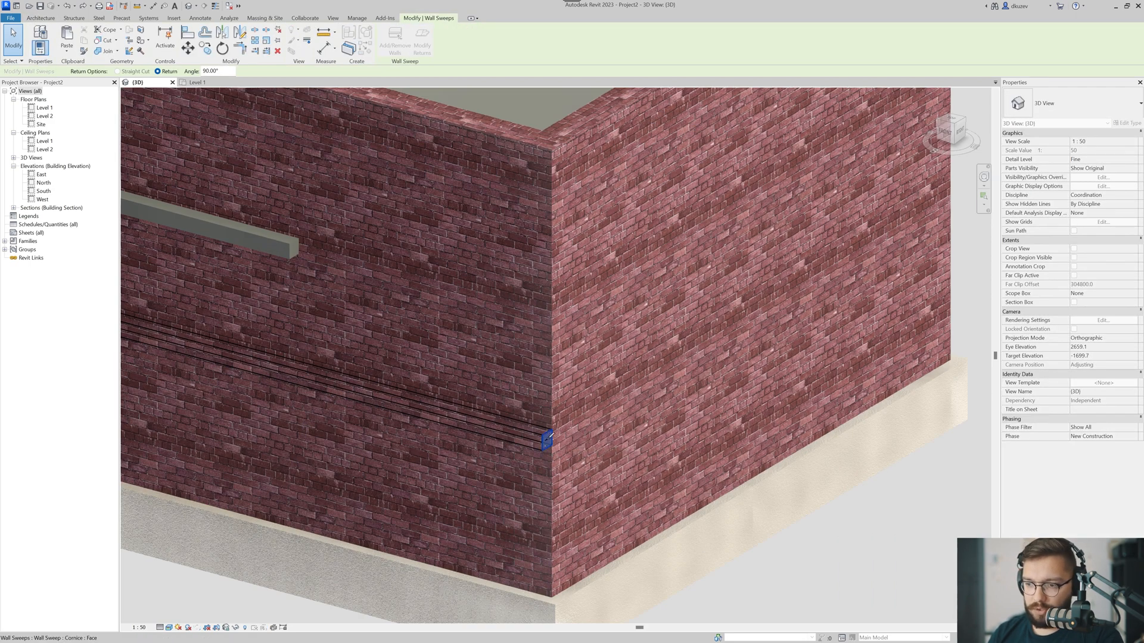
left_click(547, 441)
key("Escape")
Stretch the returned end of the lower sweep to about the middle of the adjoining side wall.
left_click(553, 443)
middle_click_drag(554, 443, 493, 476)
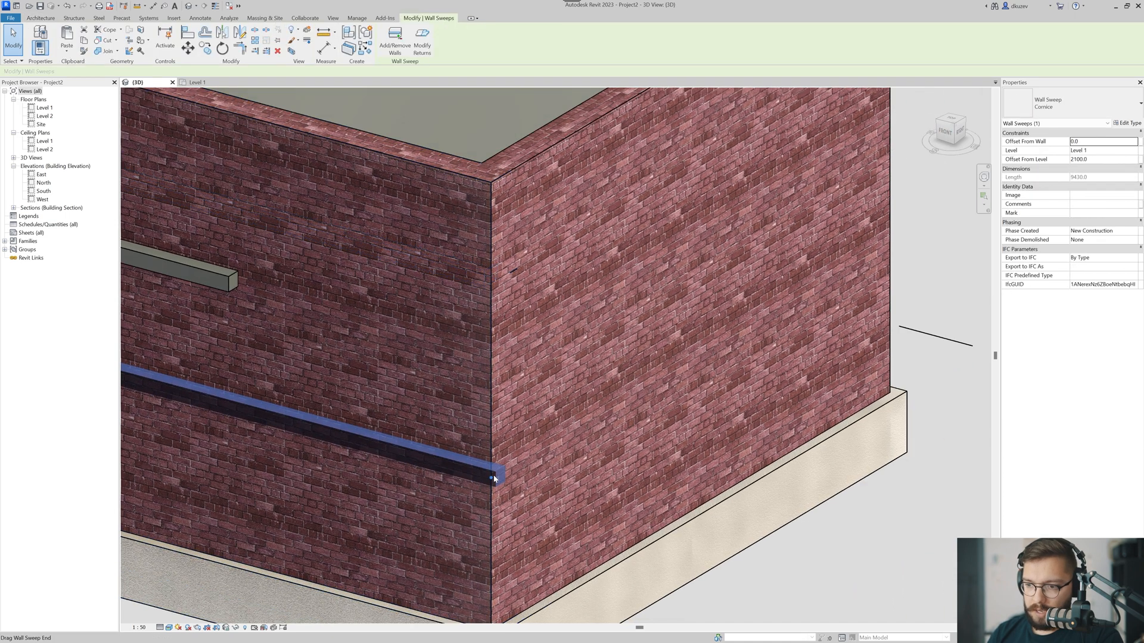
left_click_drag(492, 478, 596, 414)
scroll(561, 431, "down", 2)
left_click_drag(389, 541, 390, 542)
key("Escape")
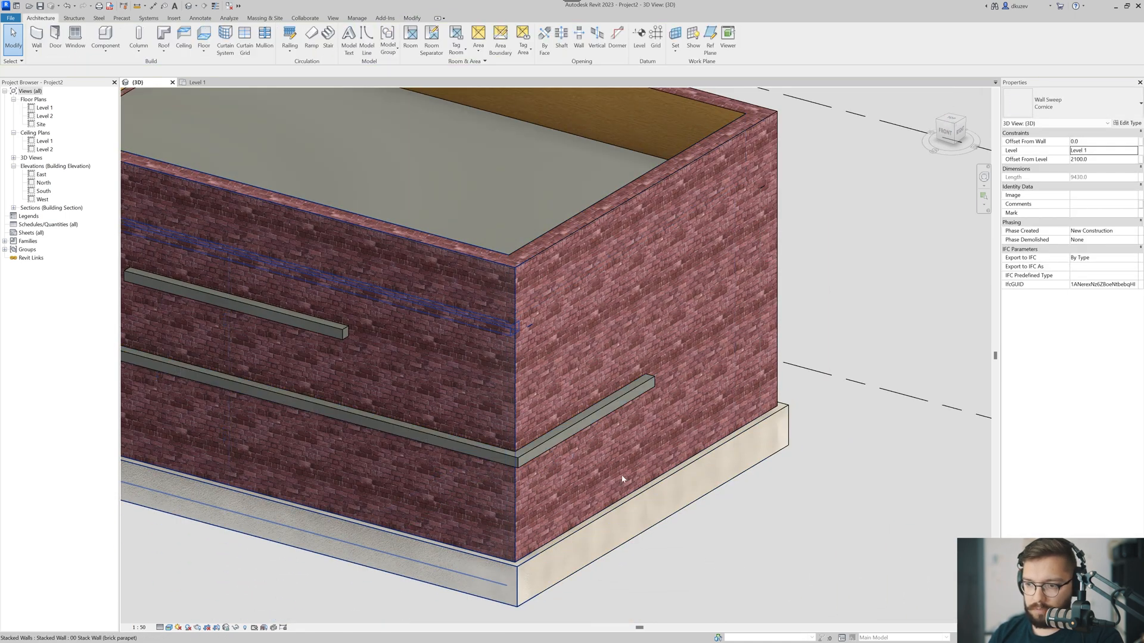
Delete both Cornice sweeps, the short upper one and the lower one with the return, from the front wall.
scroll(581, 484, "down", 3)
middle_click_drag(582, 483, 570, 440, "shift")
left_click(570, 440)
key("Escape")
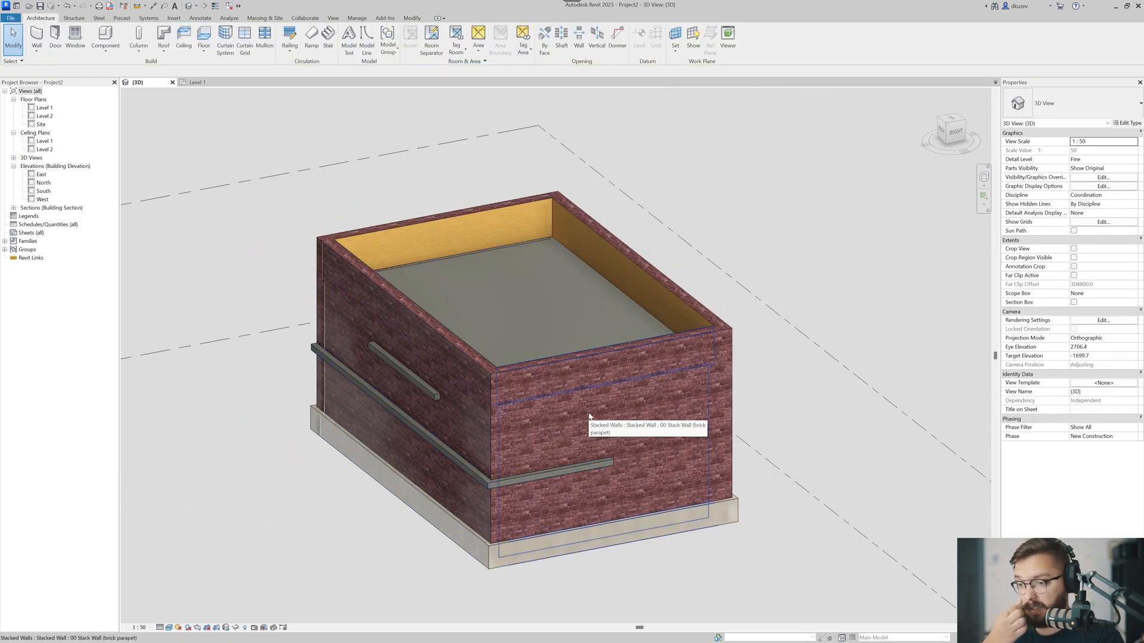
scroll(549, 439, "down", 1)
scroll(450, 466, "up", 3)
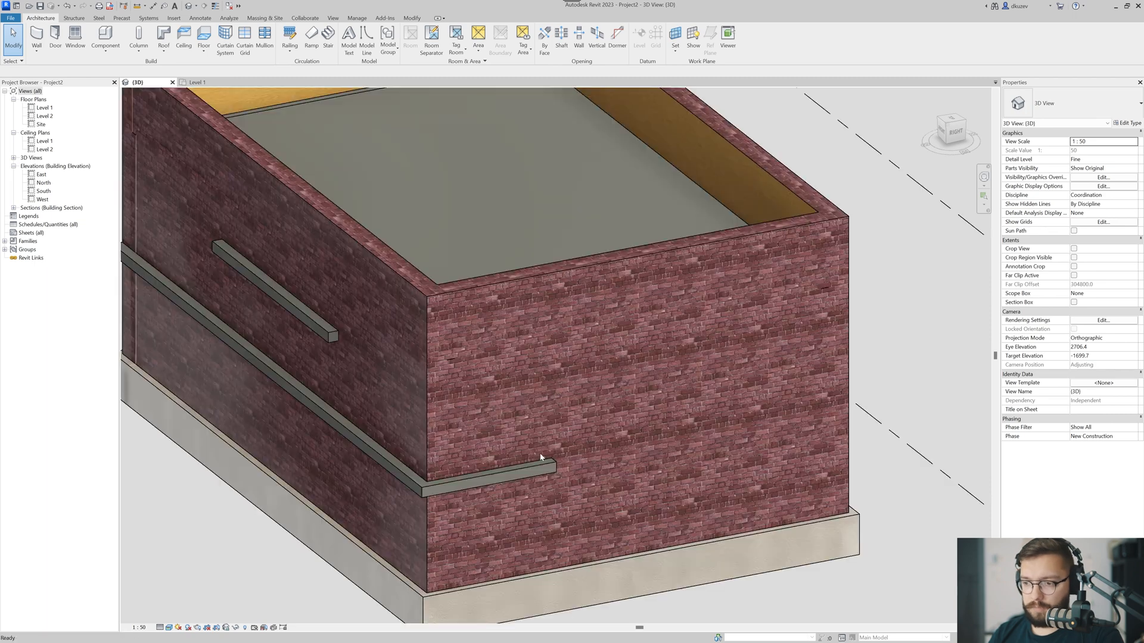
scroll(513, 459, "down", 4)
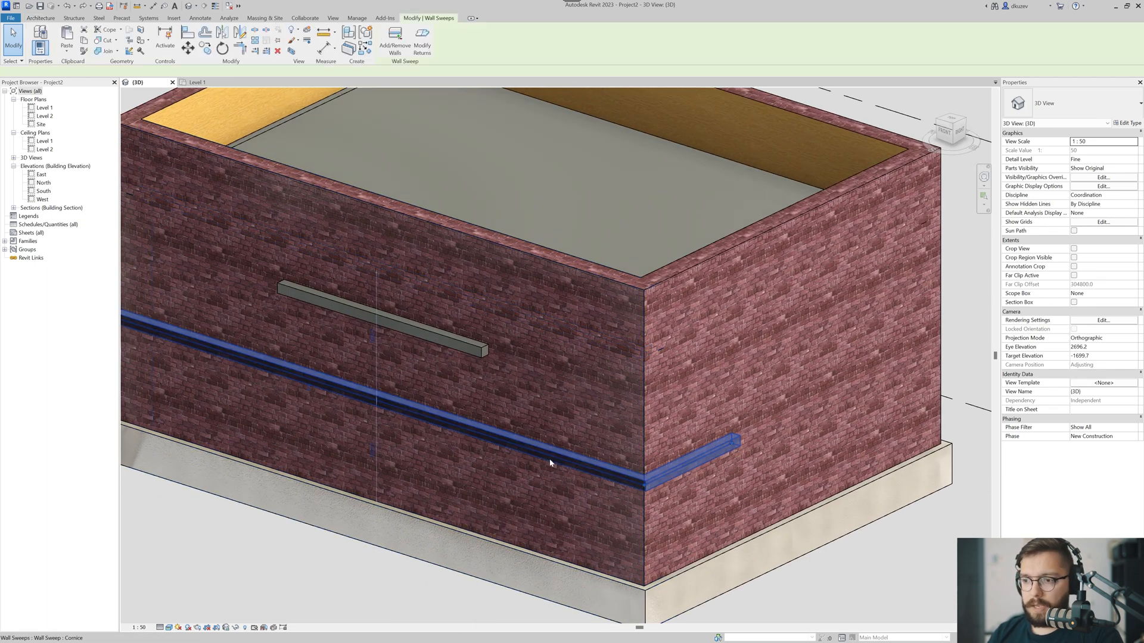
scroll(464, 405, "down", 2)
left_click(475, 379)
key("Delete")
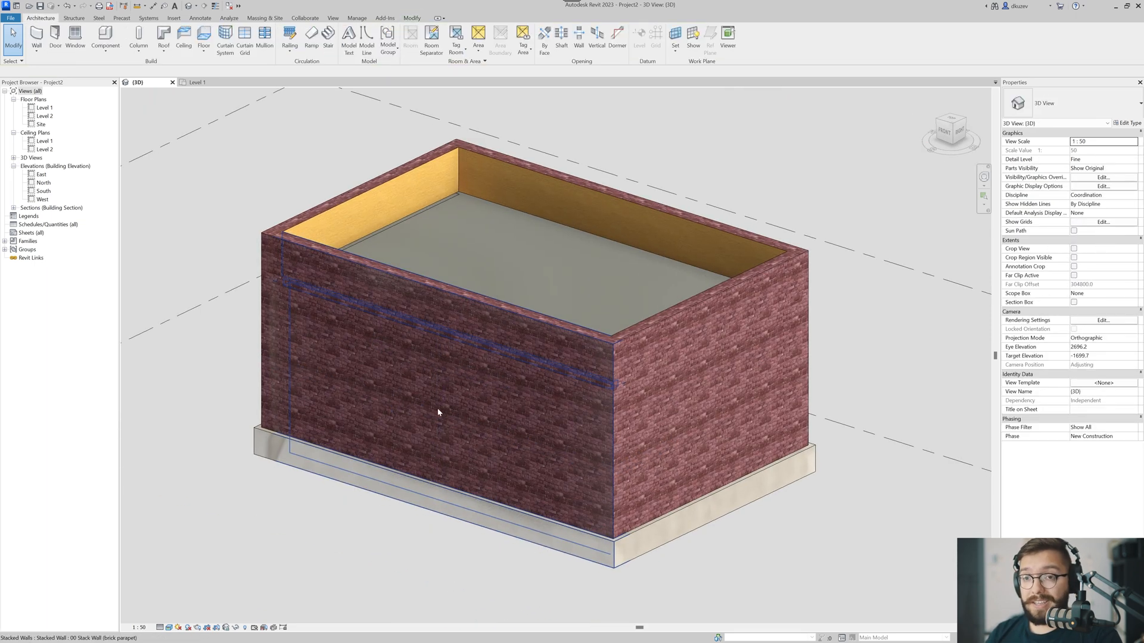
Place a horizontal wall reveal across the front wall about 2600 mm above Level 1.
left_click(37, 49)
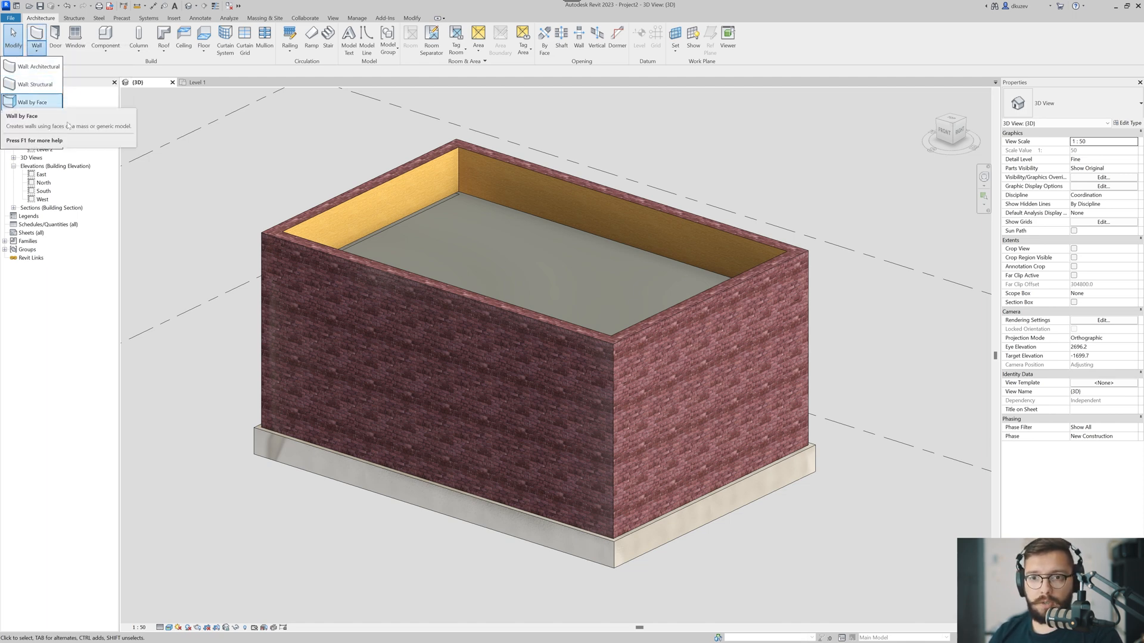
left_click(31, 140)
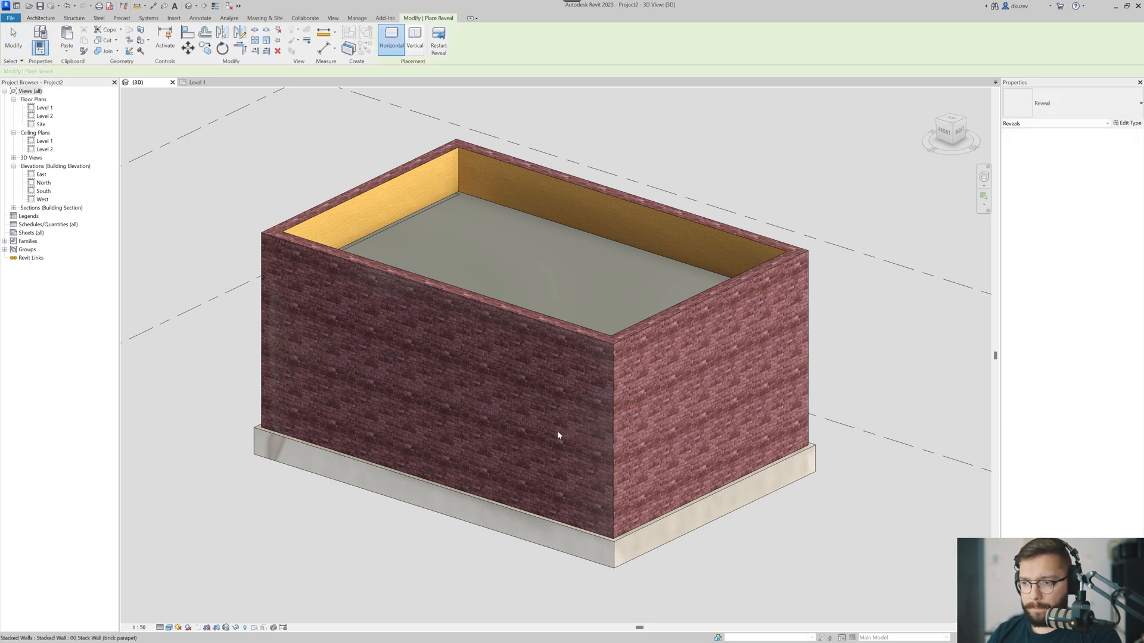
left_click(558, 435)
key("Escape")
key("Escape")
scroll(570, 364, "up", 6)
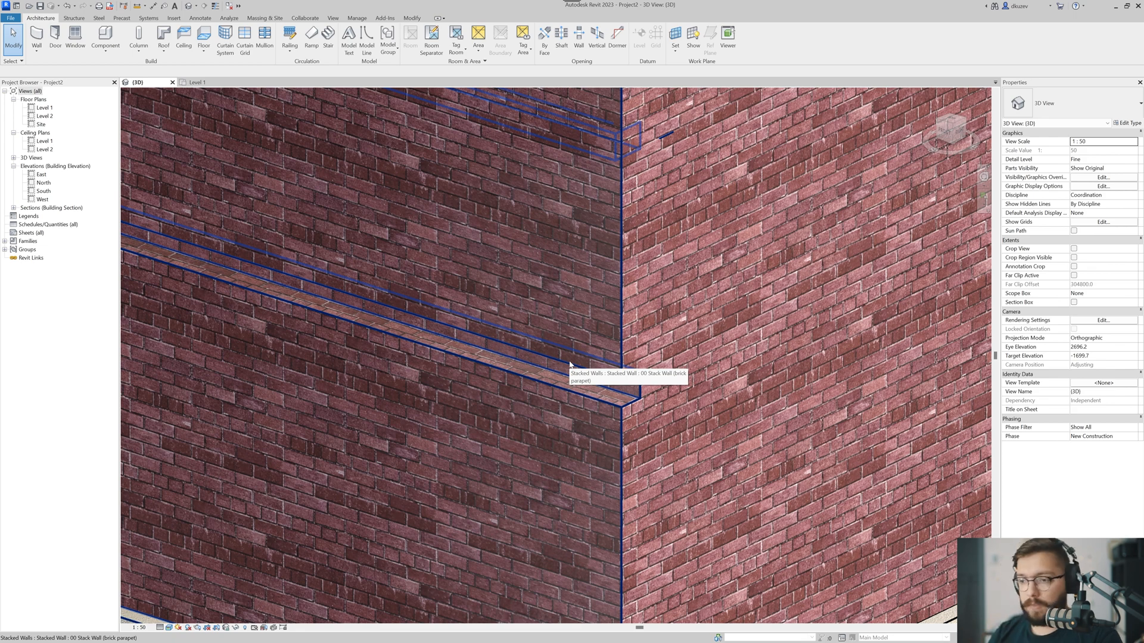
Extend the reveal around the corner onto the adjoining right-hand side wall with Add/Remove Walls.
scroll(565, 411, "down", 2)
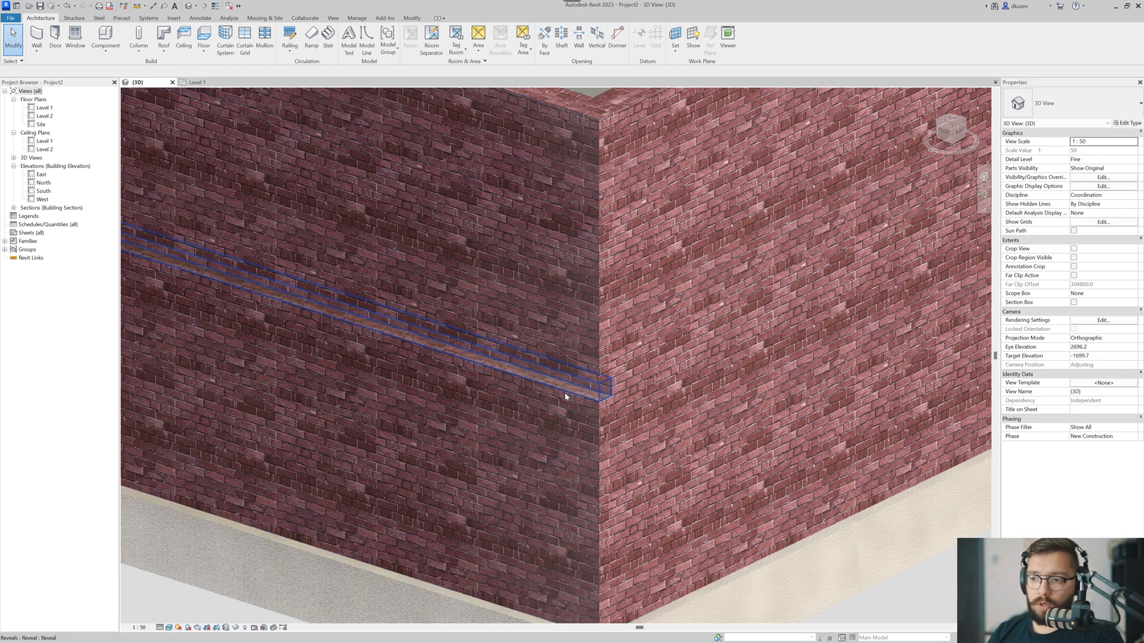
left_click(563, 392)
middle_click_drag(557, 416, 502, 441)
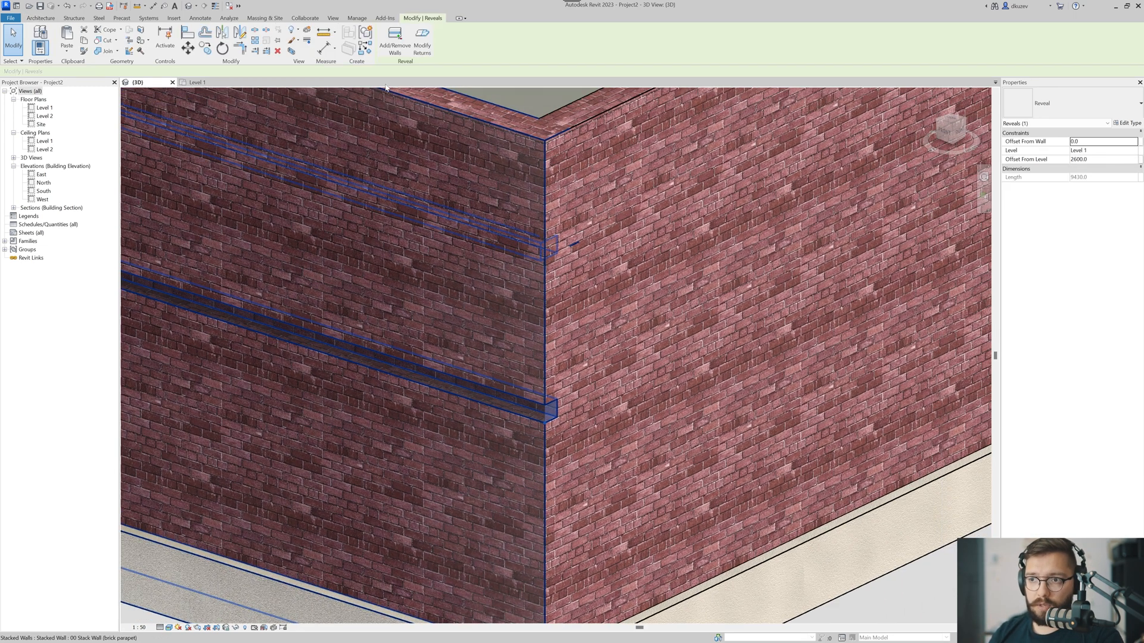
left_click(402, 52)
left_click(665, 418)
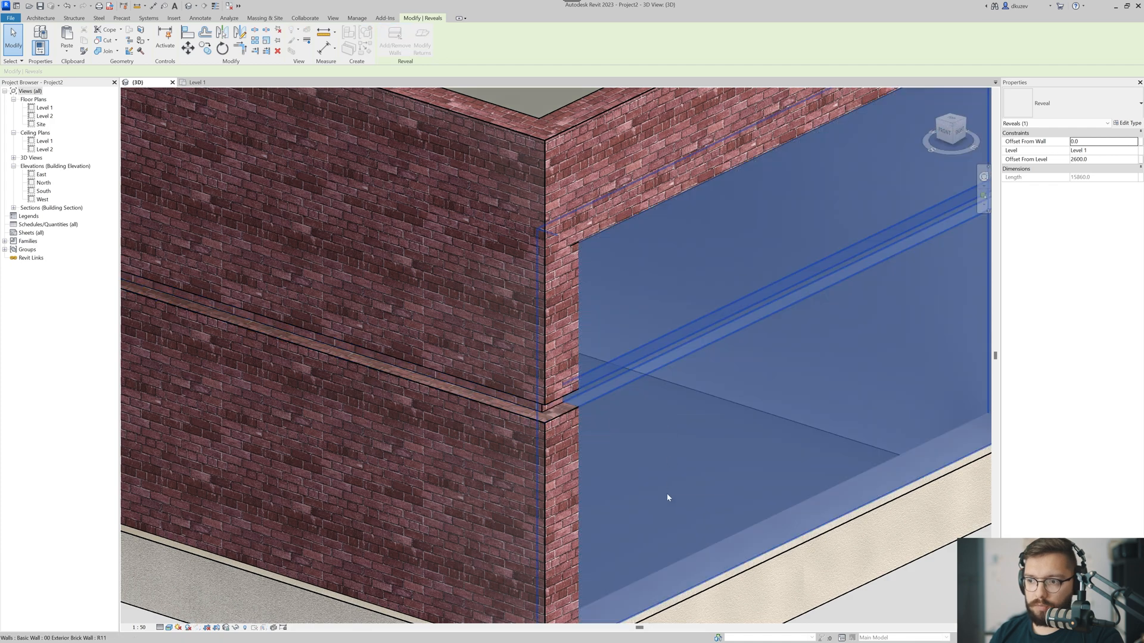
scroll(667, 493, "down", 2)
key("Escape")
key("Escape")
Delete the reveal that runs along the front and side walls.
scroll(771, 404, "down", 3)
middle_click_drag(835, 449, 361, 451, "shift")
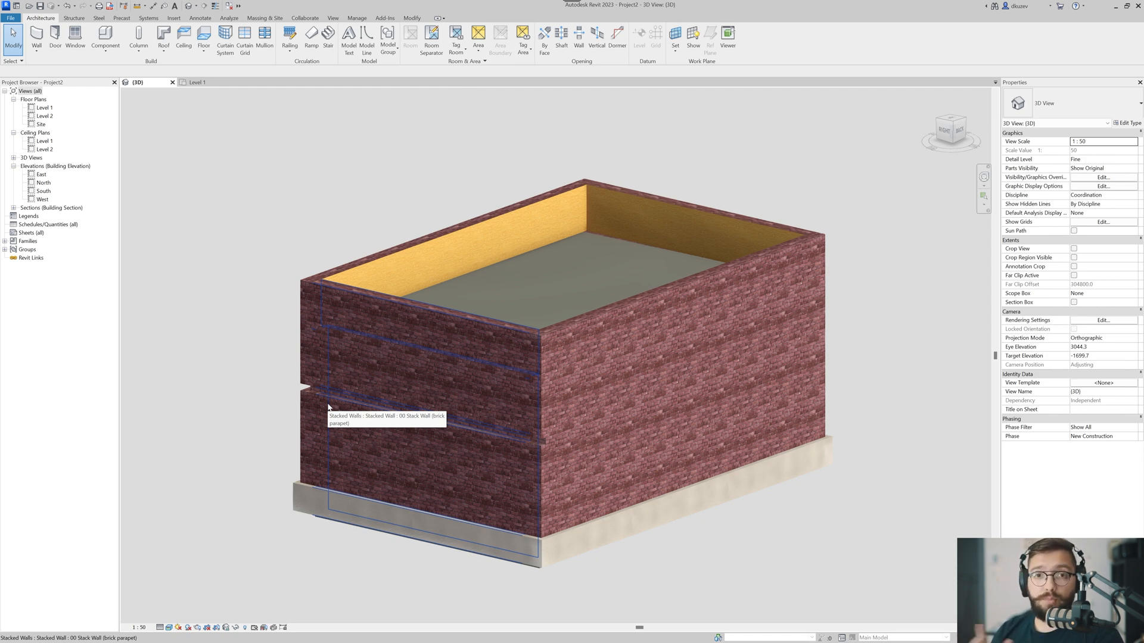
middle_click_drag(328, 407, 399, 412, "shift")
left_click(415, 388)
key("Delete")
Place a new horizontal Cornice wall sweep across the front wall about 2300 mm above Level 1.
left_click(399, 415)
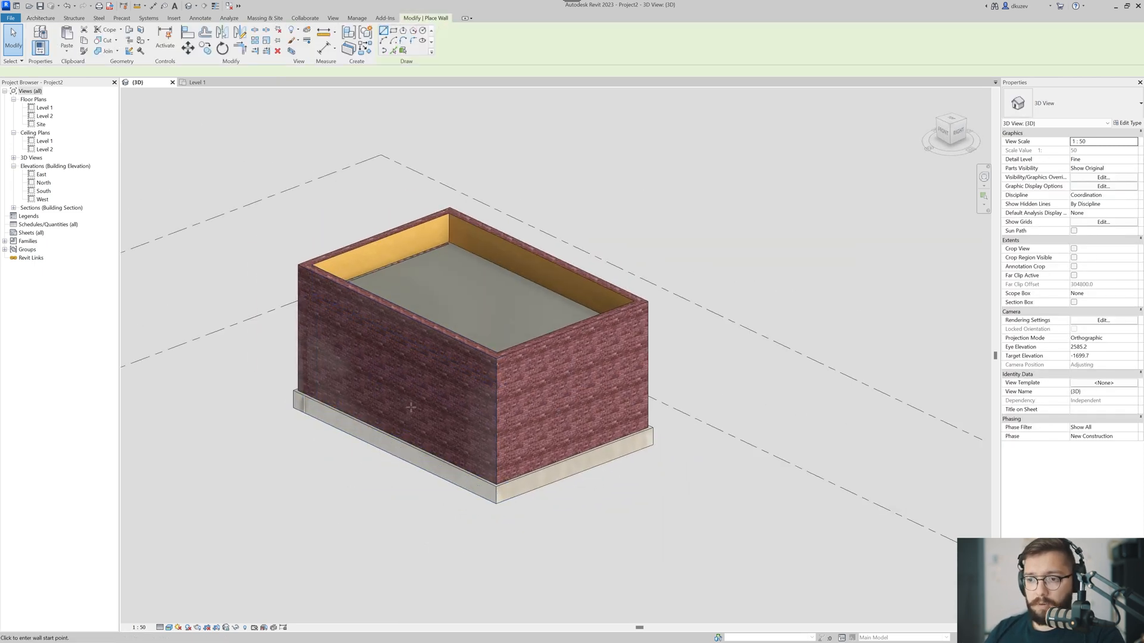
left_click(13, 39)
left_click(36, 51)
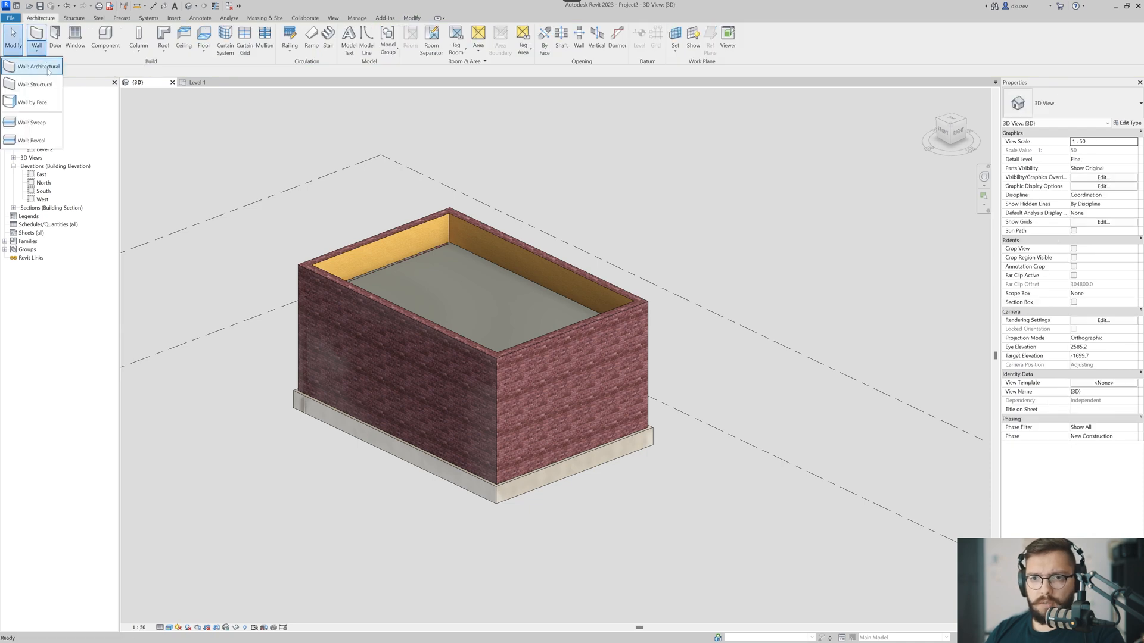
left_click(67, 146)
left_click(402, 395)
key("Escape")
key("Escape")
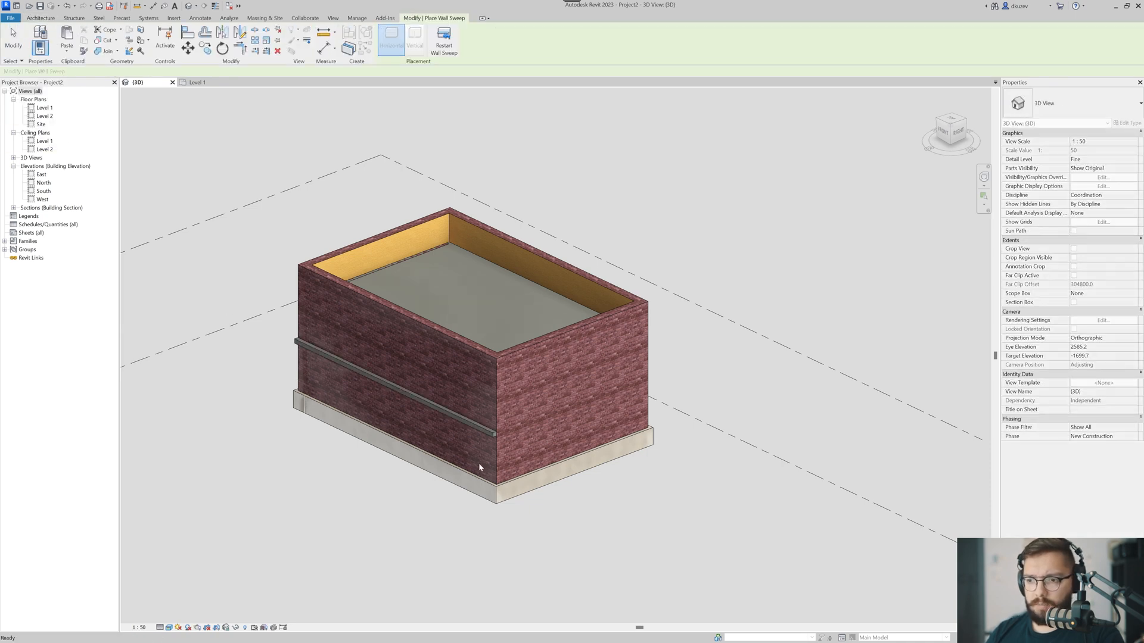
Set the new sweep's Offset From Level to 1 m.
scroll(478, 463, "up", 6)
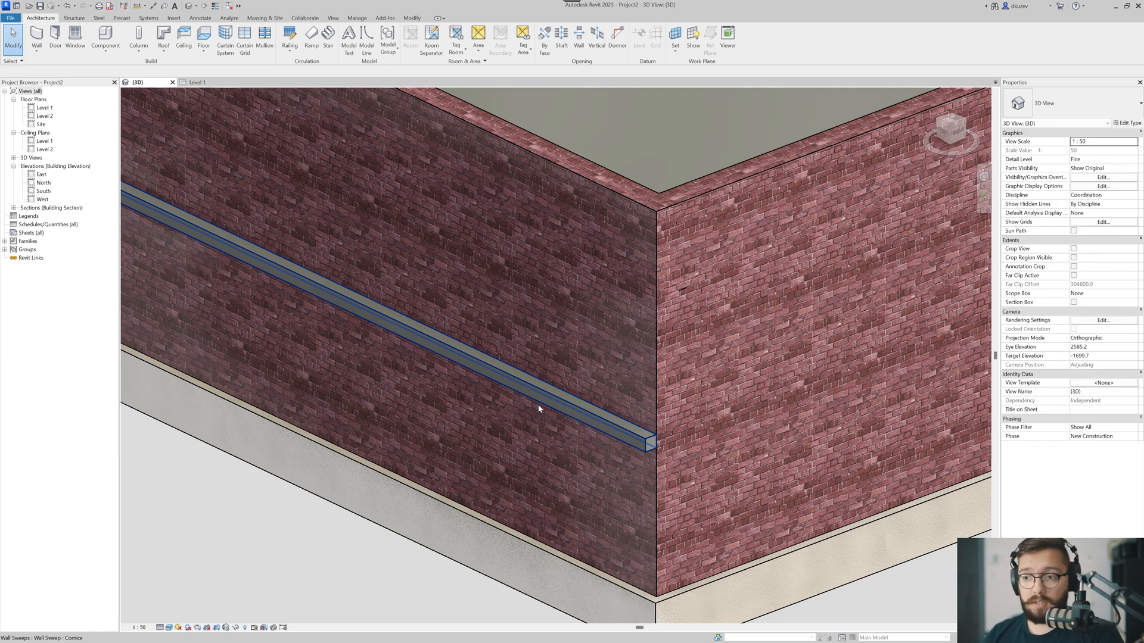
left_click(538, 408)
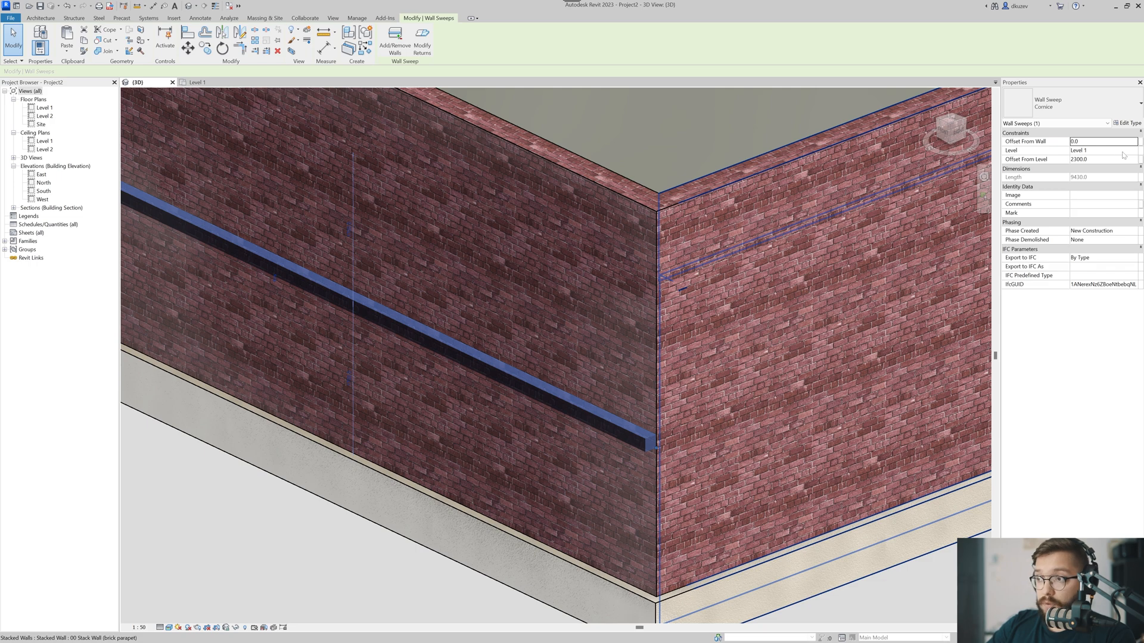
left_click(1108, 159)
type("1m")
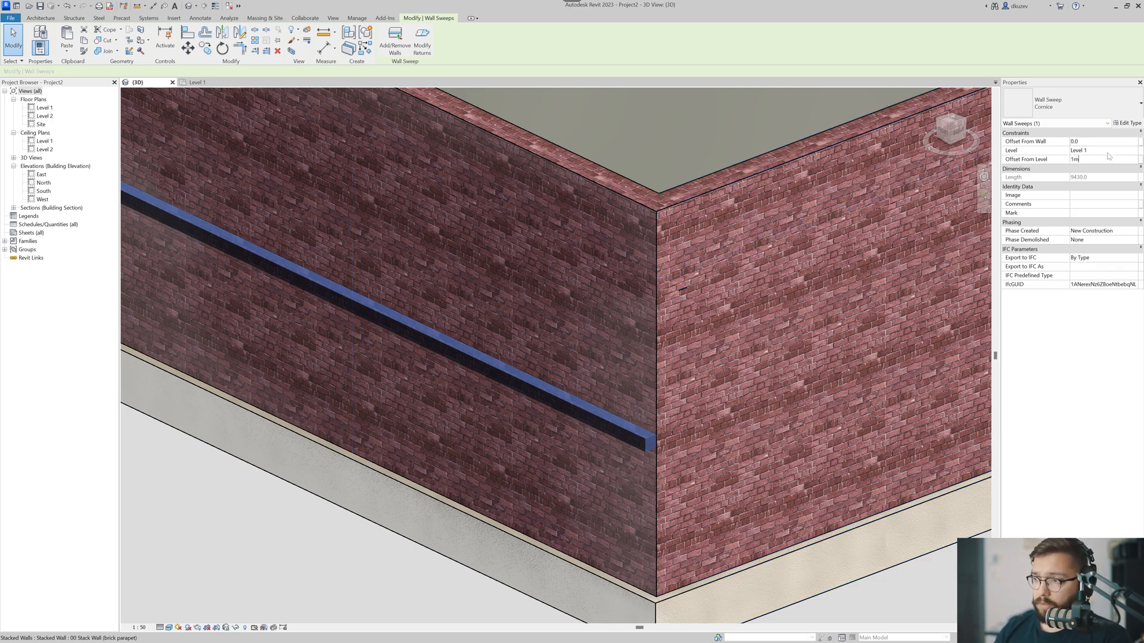
key("Return")
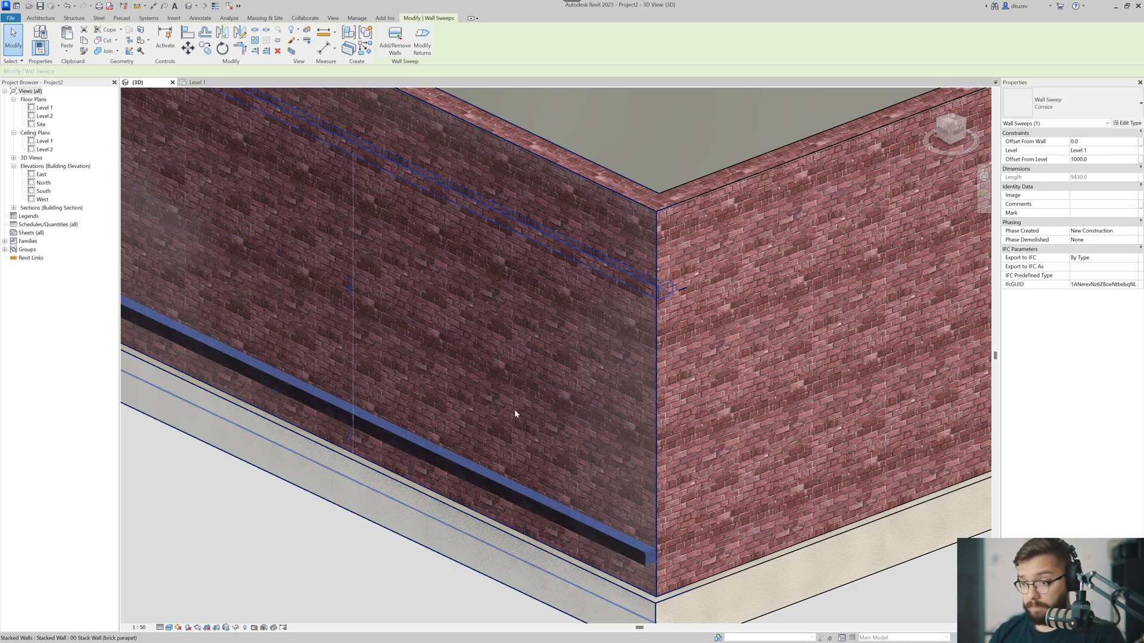
key("Escape")
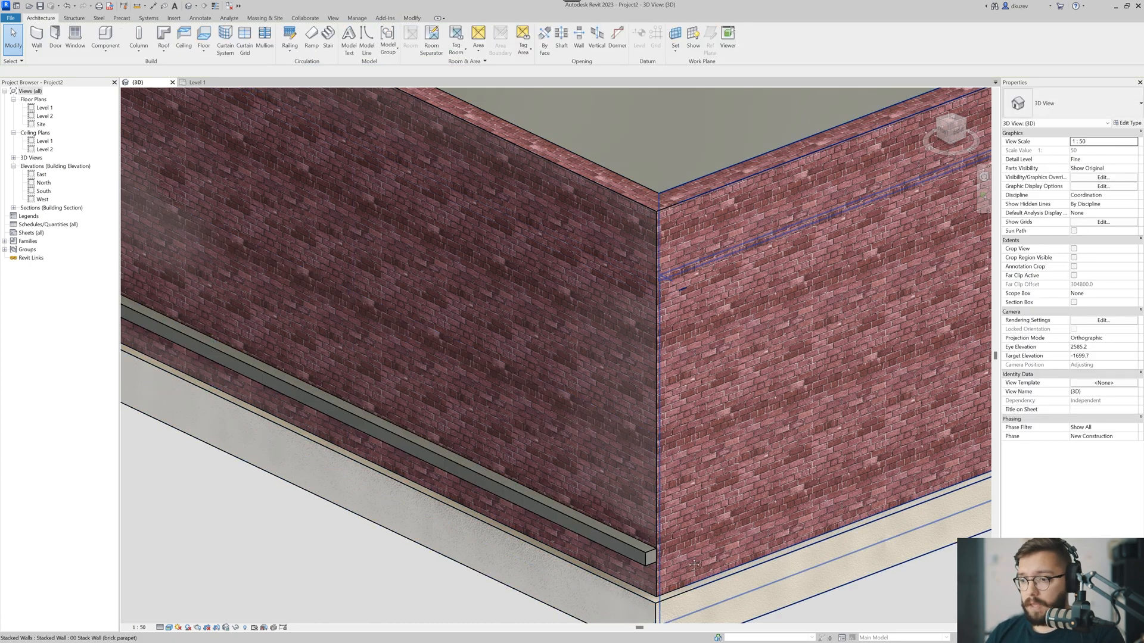
Review the type properties of the Cornice wall sweep on the front wall, including its profile and material settings.
middle_click_drag(514, 409, 571, 474, "shift")
left_click(580, 477)
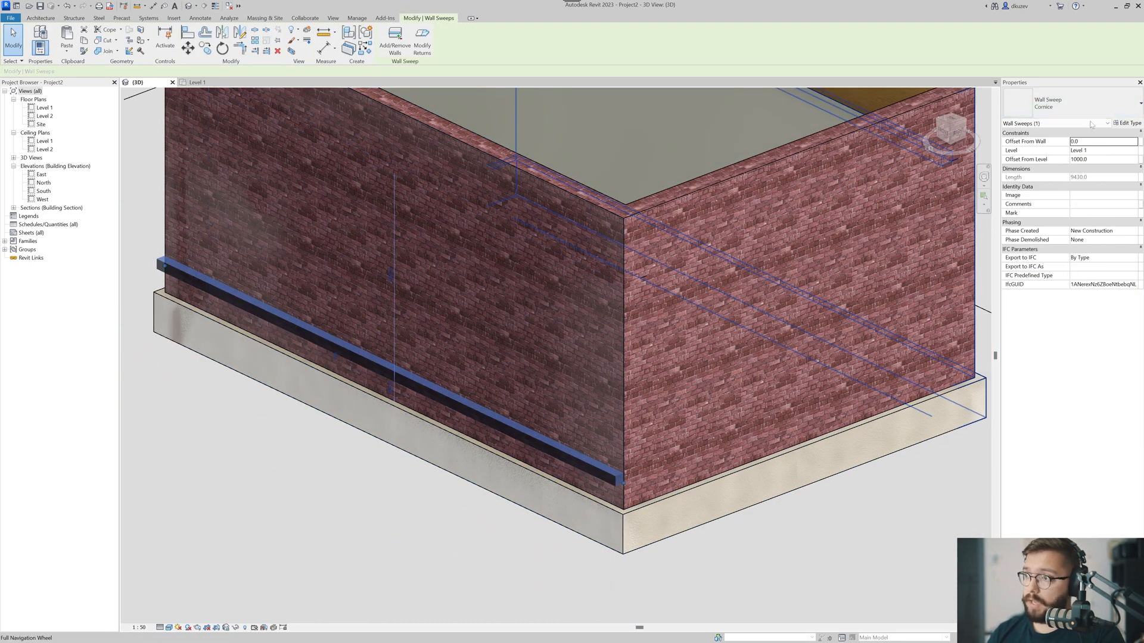
left_click(1128, 123)
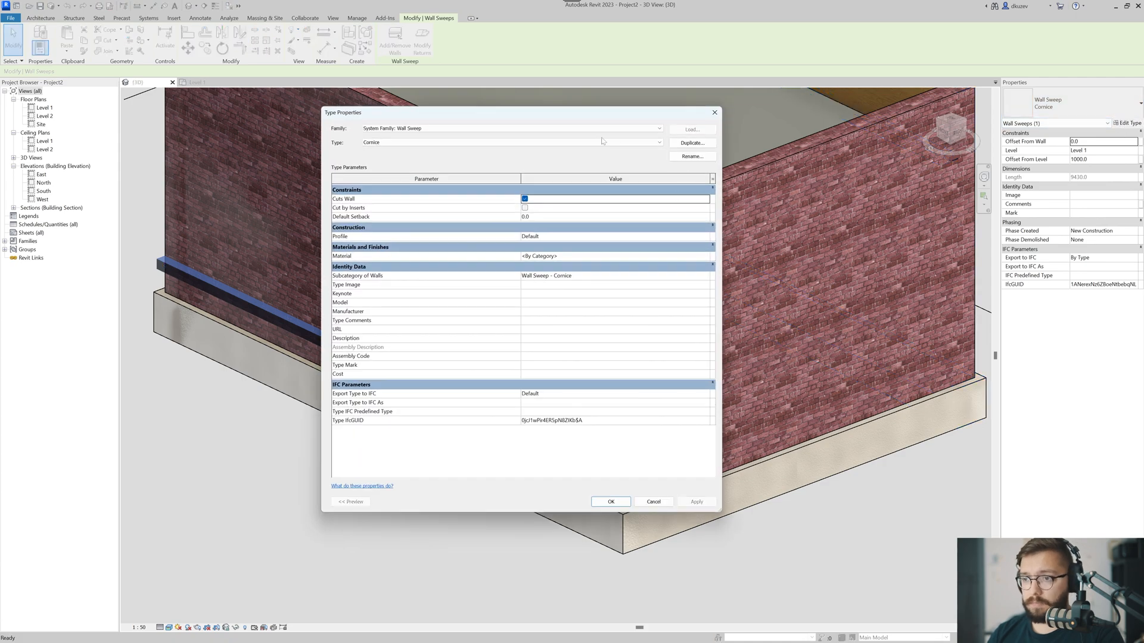
left_click_drag(590, 113, 762, 87)
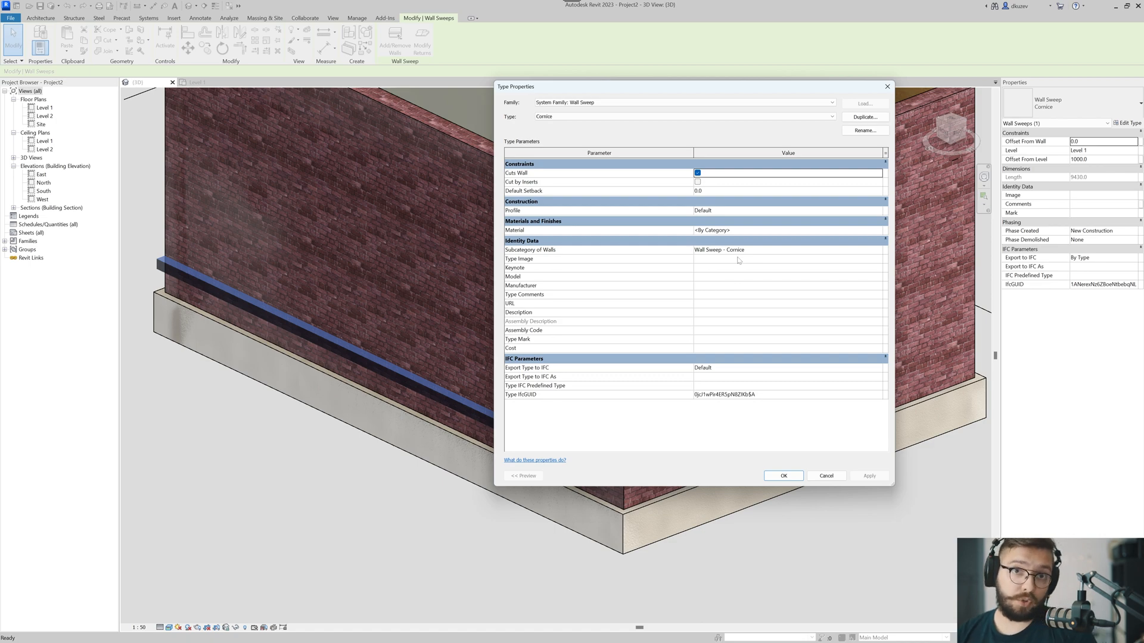
key("Return")
key("Escape")
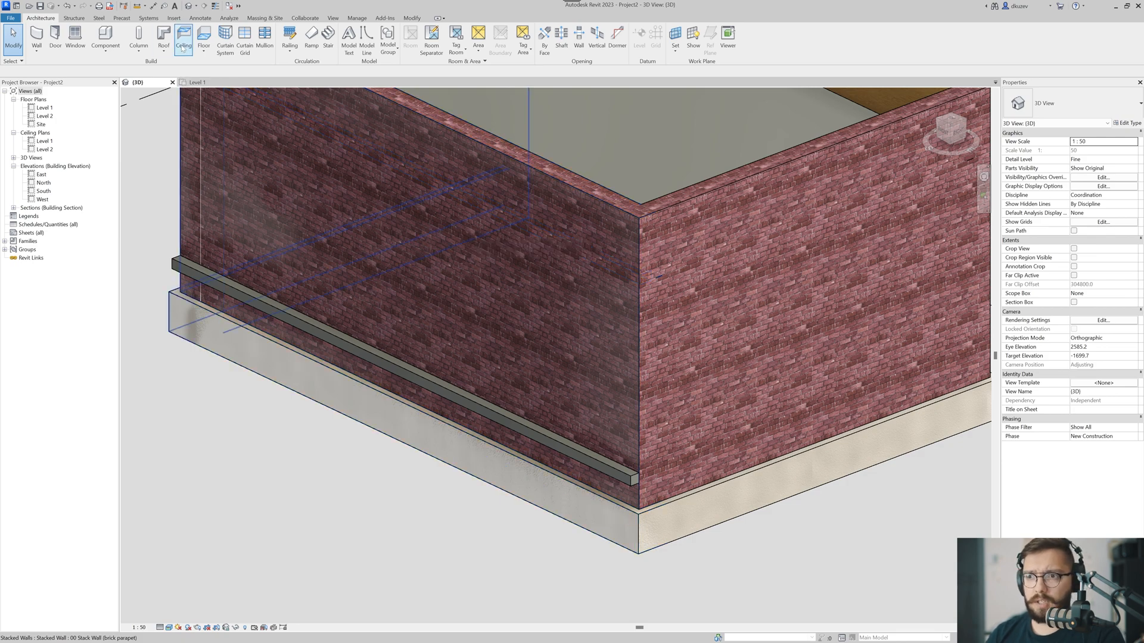
Load the Base 1 profile from the Profiles category of the Autodesk family library.
left_click(174, 18)
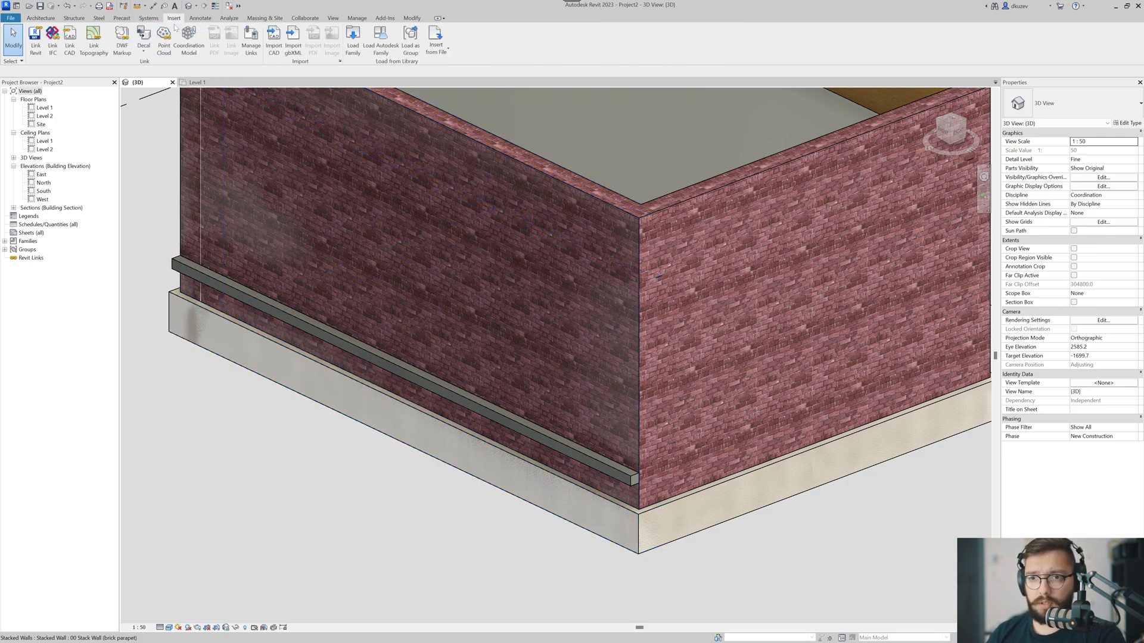
left_click(381, 38)
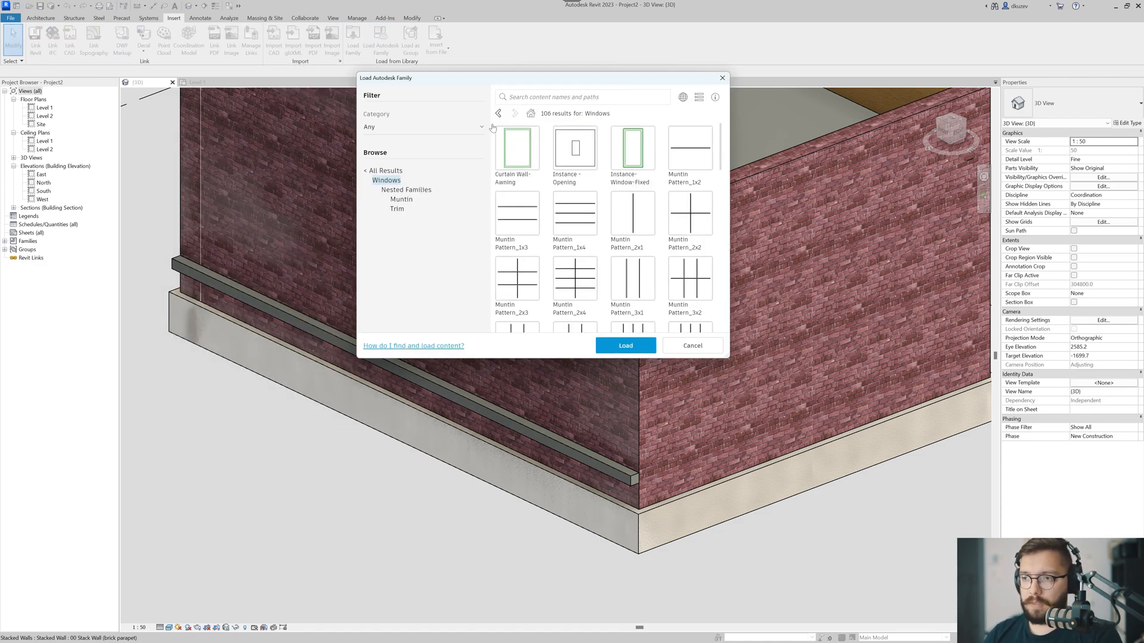
left_click(372, 127)
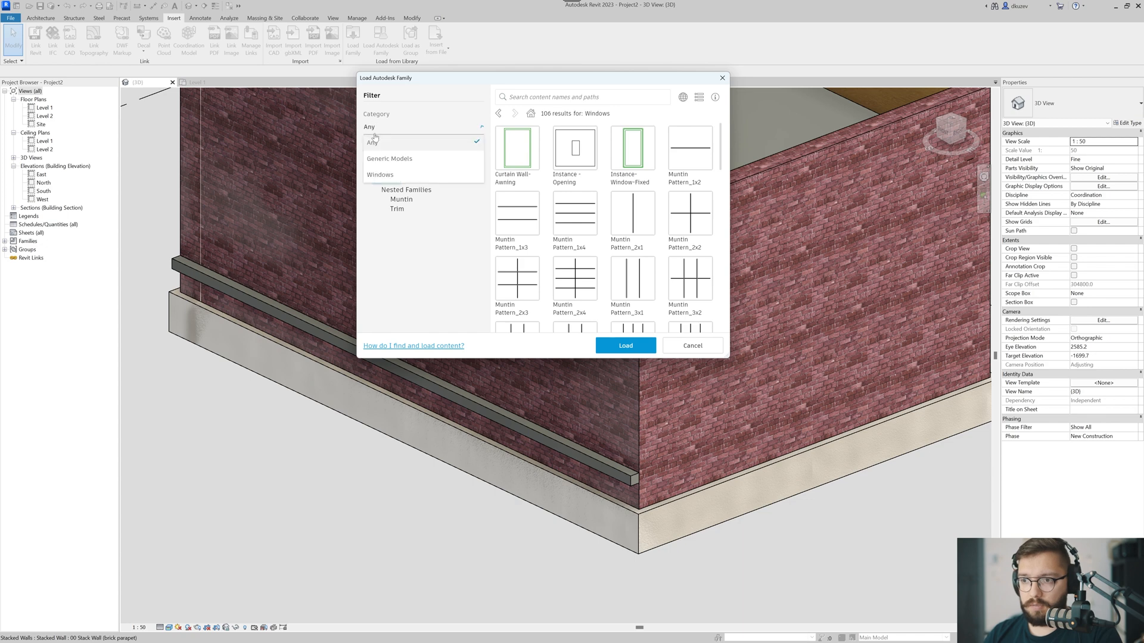
left_click(375, 131)
left_click(392, 173)
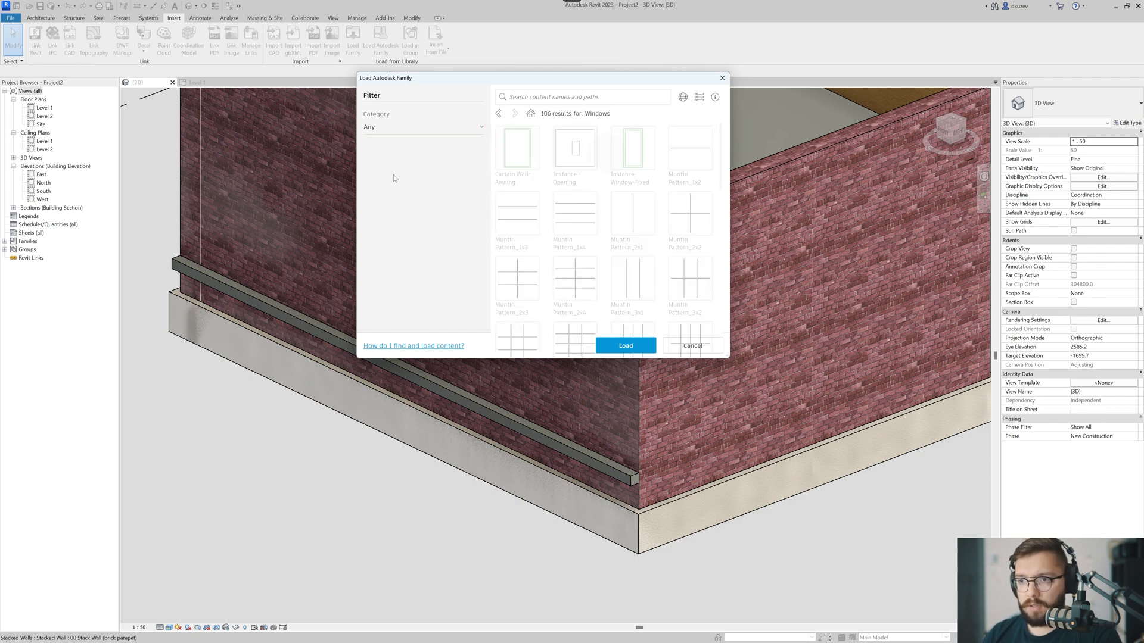
scroll(402, 219, "down", 3)
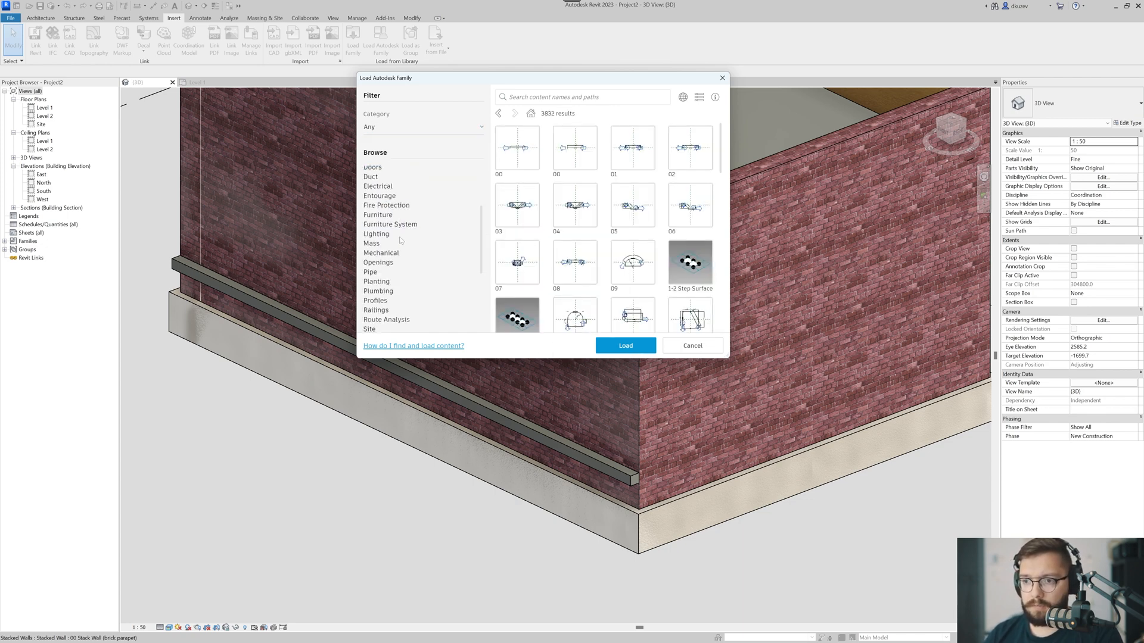
left_click(388, 301)
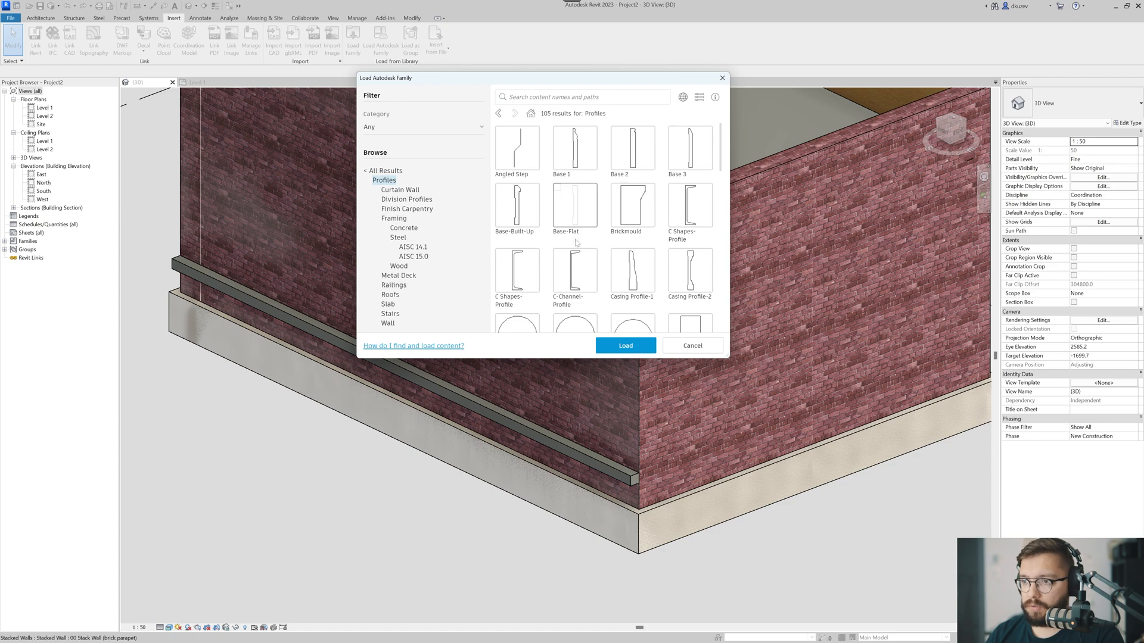
left_click(577, 162)
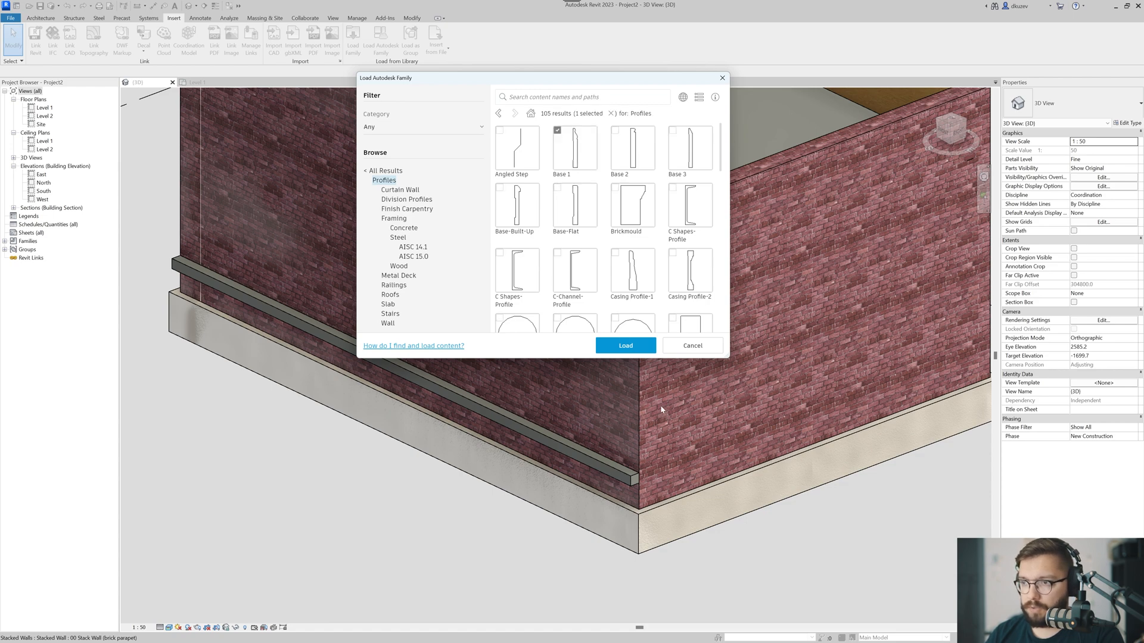
left_click(639, 352)
Duplicate the front wall sweep's Cornice type as a new type called Baseboard.
middle_click_drag(582, 498, 438, 427)
scroll(506, 458, "up", 2)
left_click(506, 458)
scroll(439, 427, "up", 1)
left_click(1130, 126)
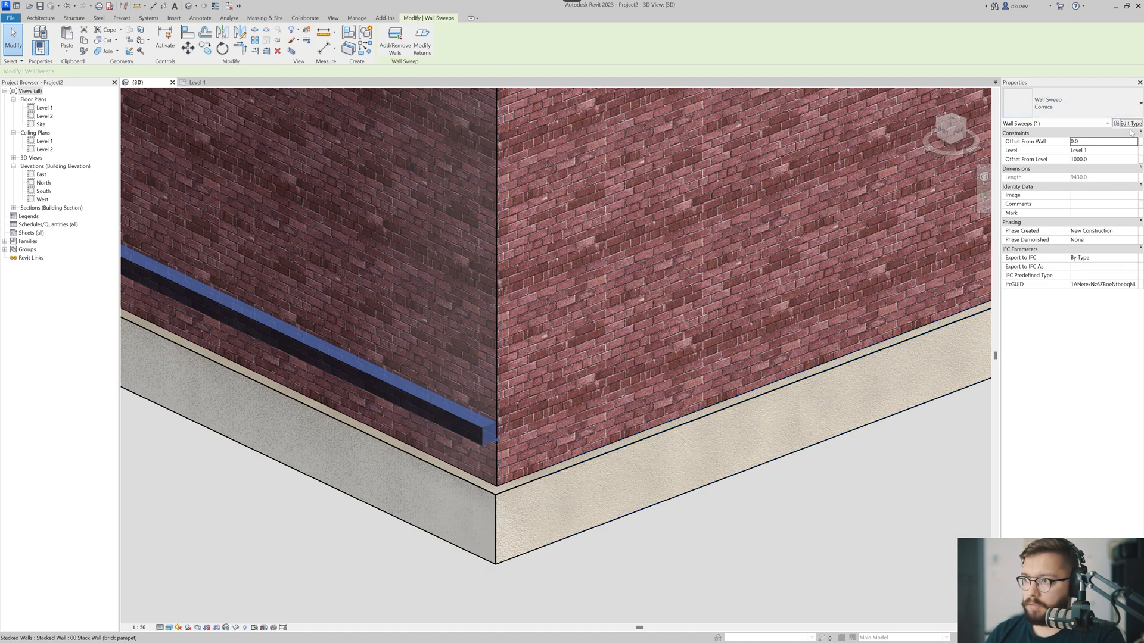
left_click(862, 117)
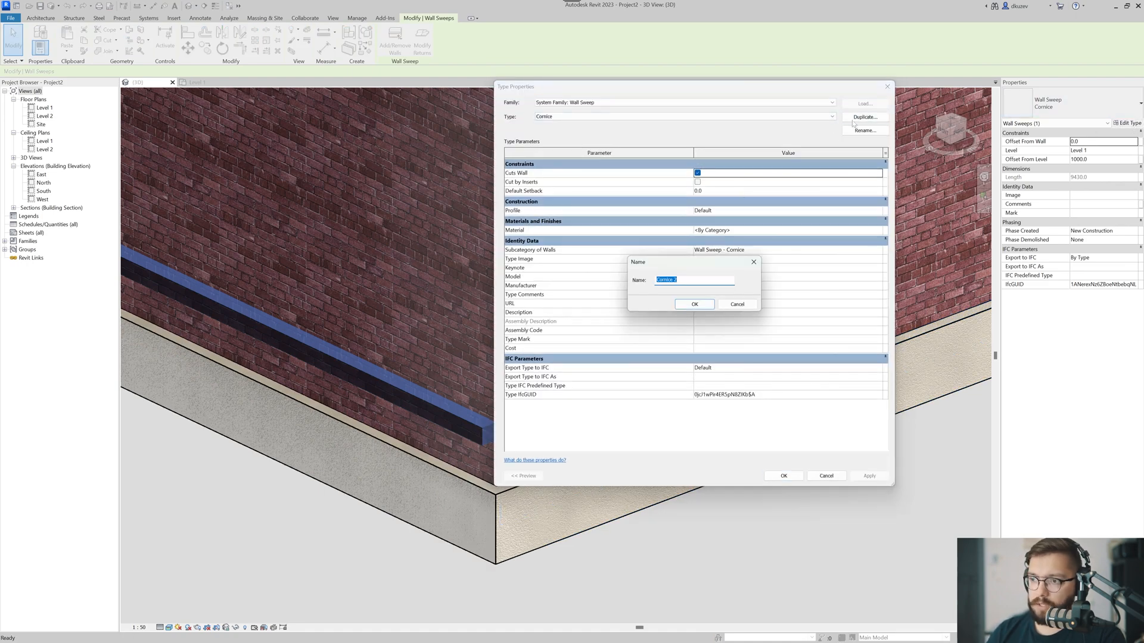
type("Baseboard")
key("Return")
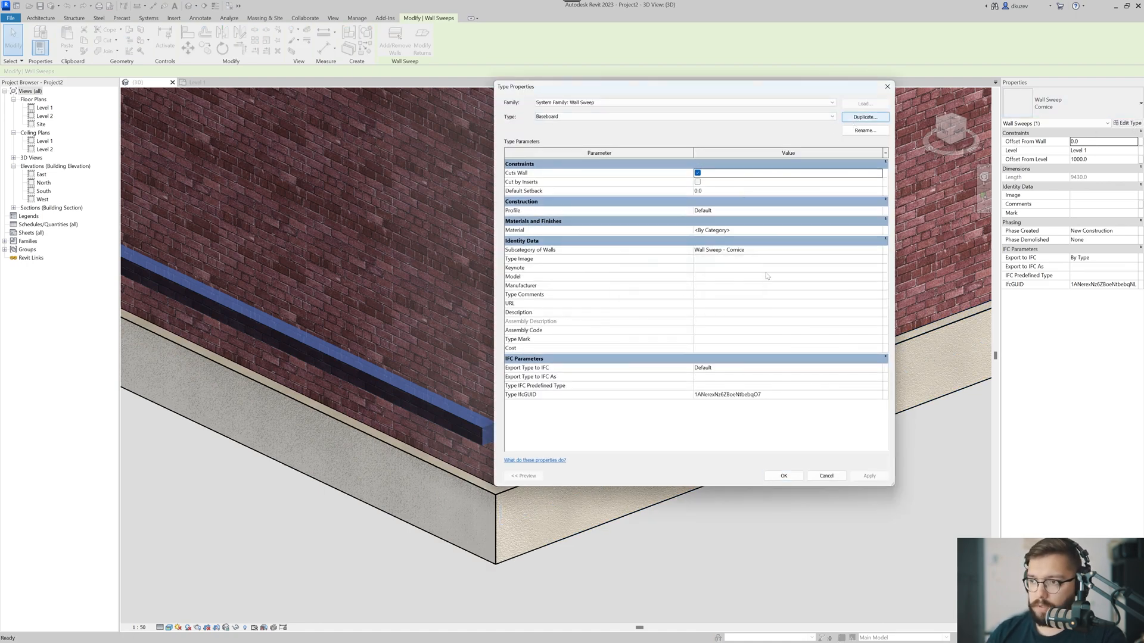
Set the Baseboard type's profile to Base 1 : 7 1/4" x 5/8" and apply it to the sweep.
left_click(847, 219)
left_click(881, 220)
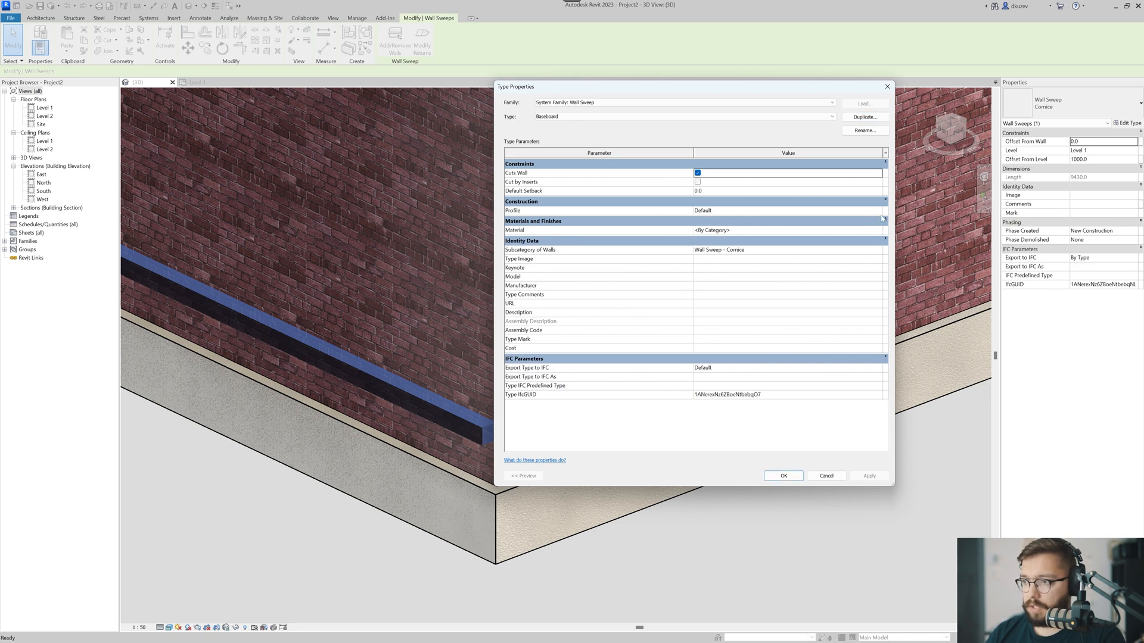
left_click(878, 210)
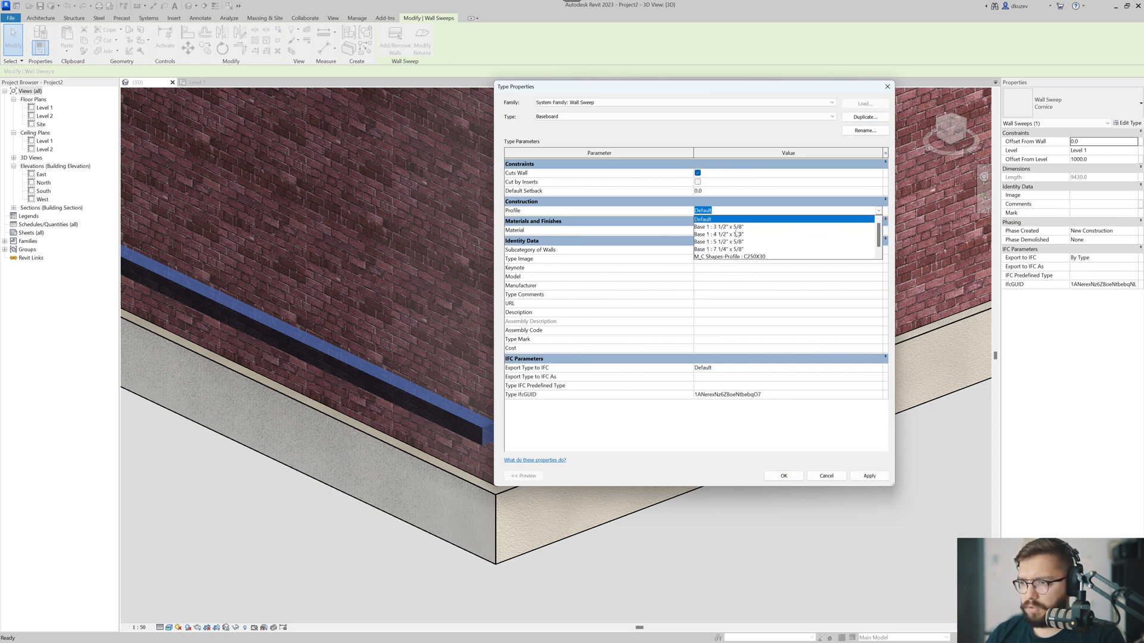
left_click(726, 256)
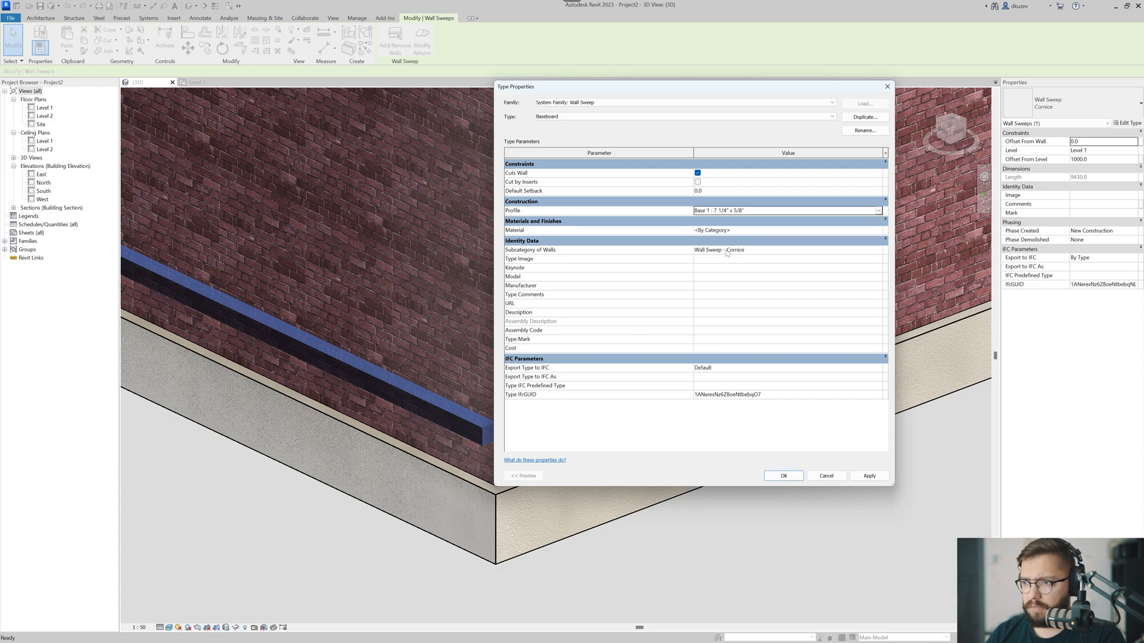
left_click(784, 476)
left_click(785, 475)
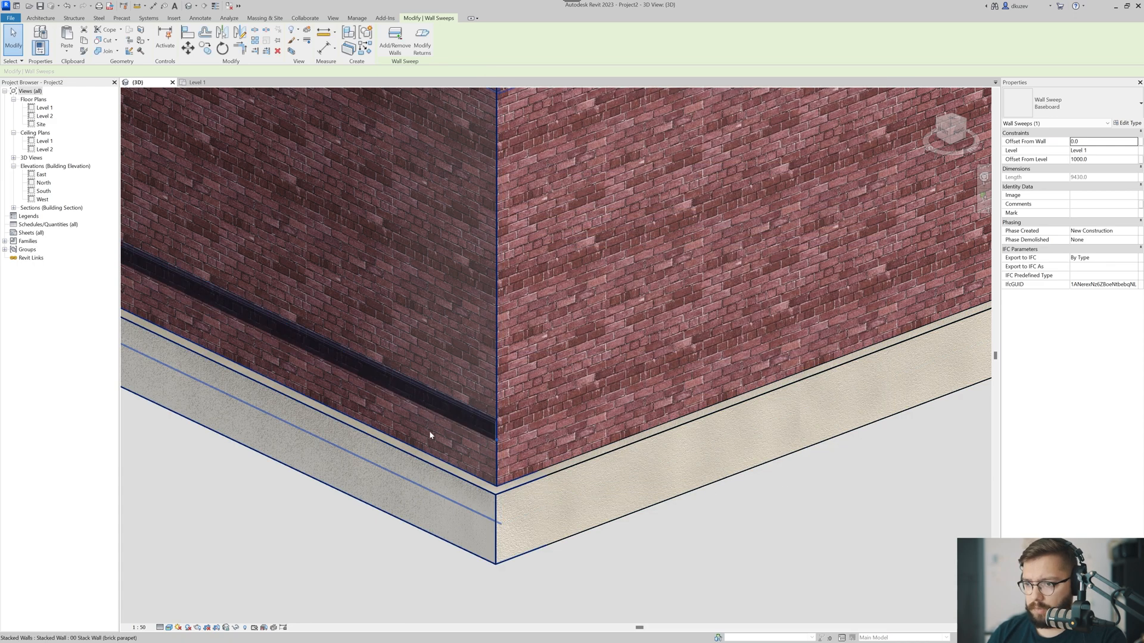
Switch on the thin lines display to show the fine edges of the sweep profile near the corner.
scroll(525, 430, "up", 10)
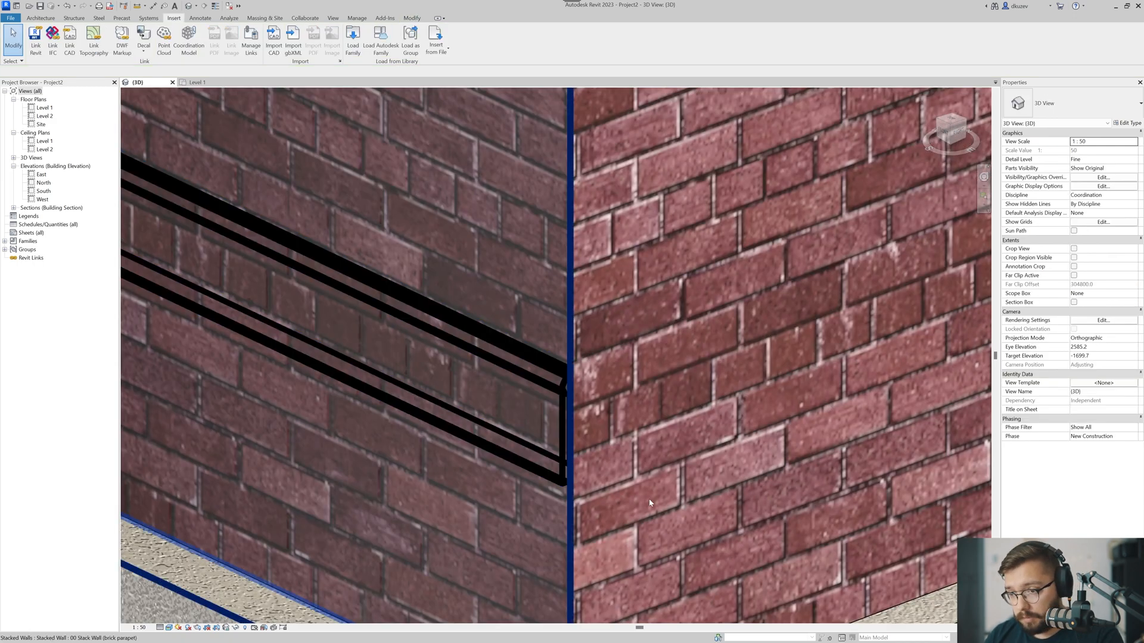
key("t")
key("l")
key("t")
key("l")
key("t")
key("l")
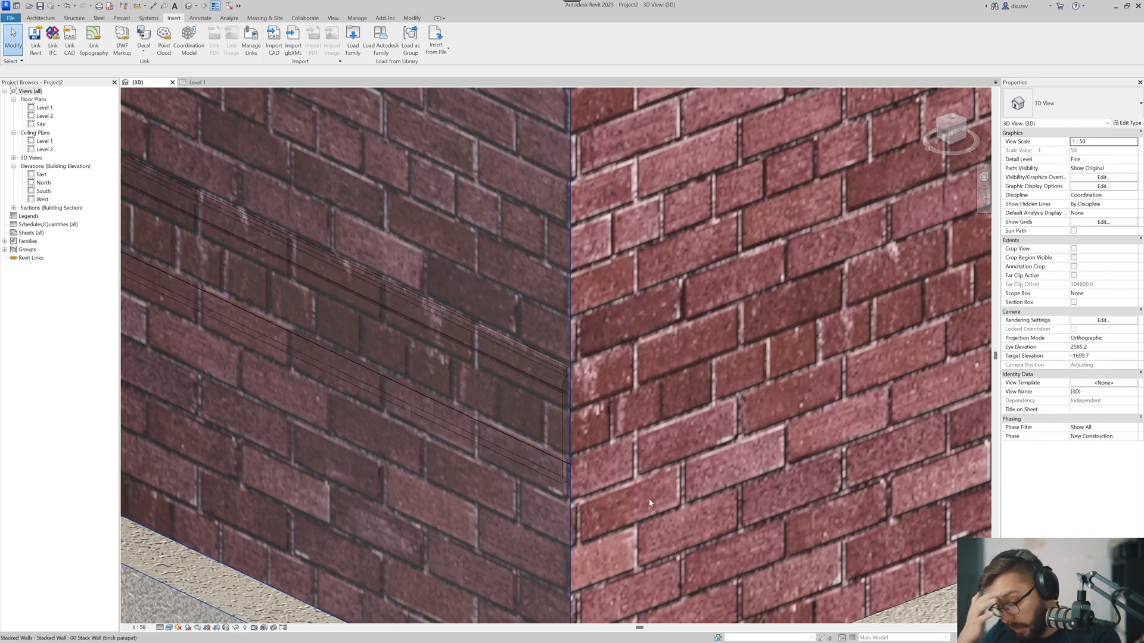
Assign the Cherry material, found by searching for wood, to the Baseboard wall sweep type.
left_click(545, 405)
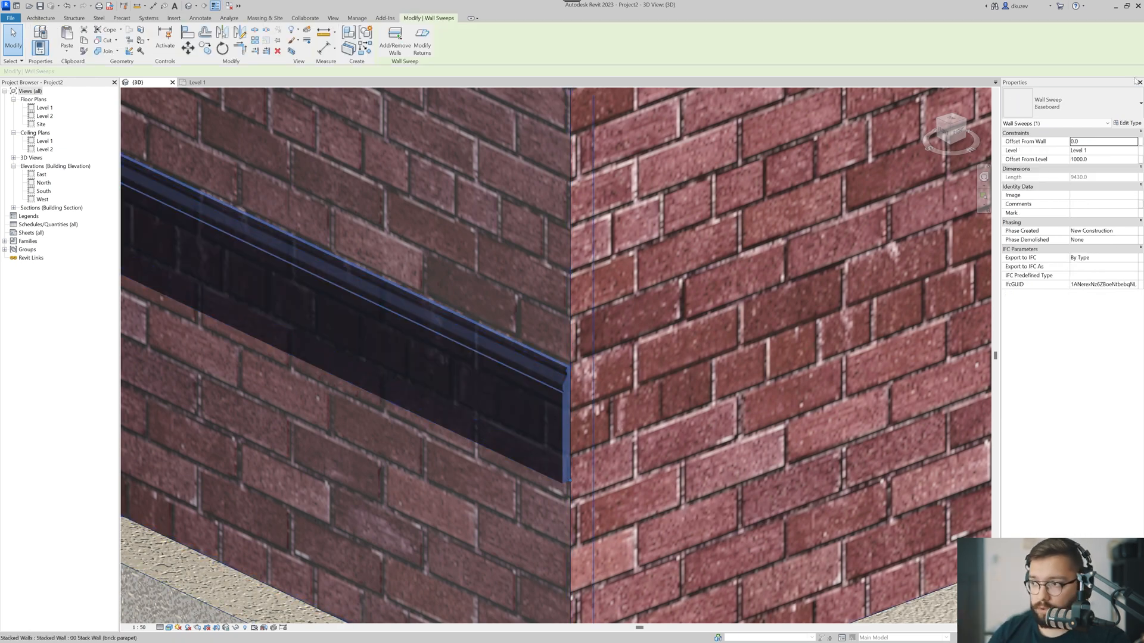
left_click(1128, 123)
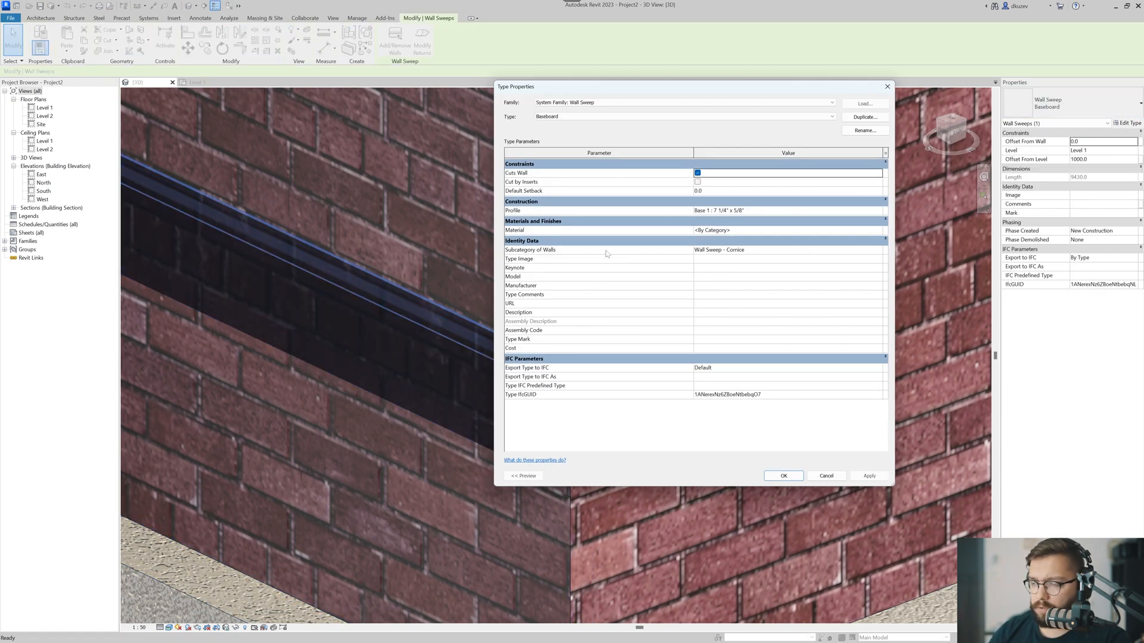
left_click(874, 230)
left_click(876, 231)
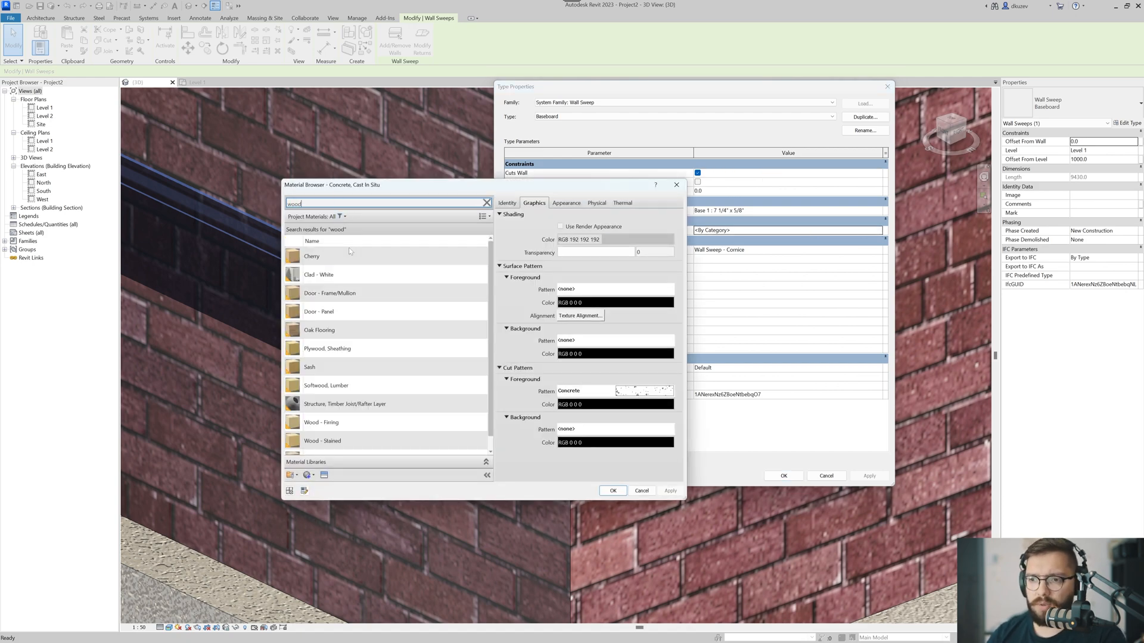
double_click(348, 248)
left_click(783, 475)
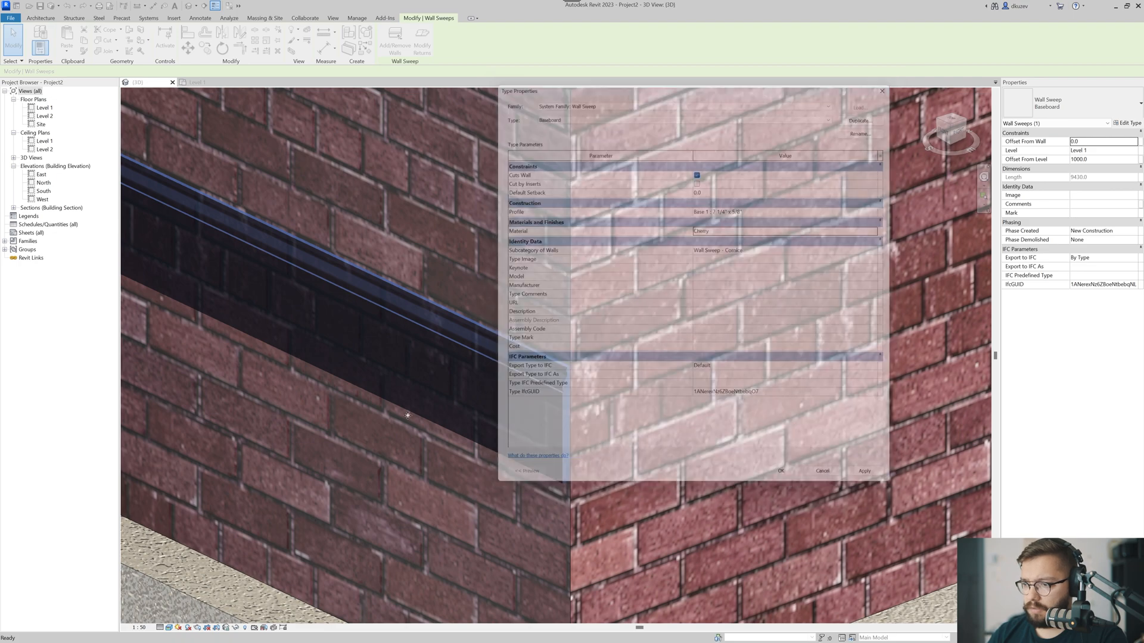
scroll(408, 407, "up", 1)
key("Escape")
scroll(408, 407, "down", 1)
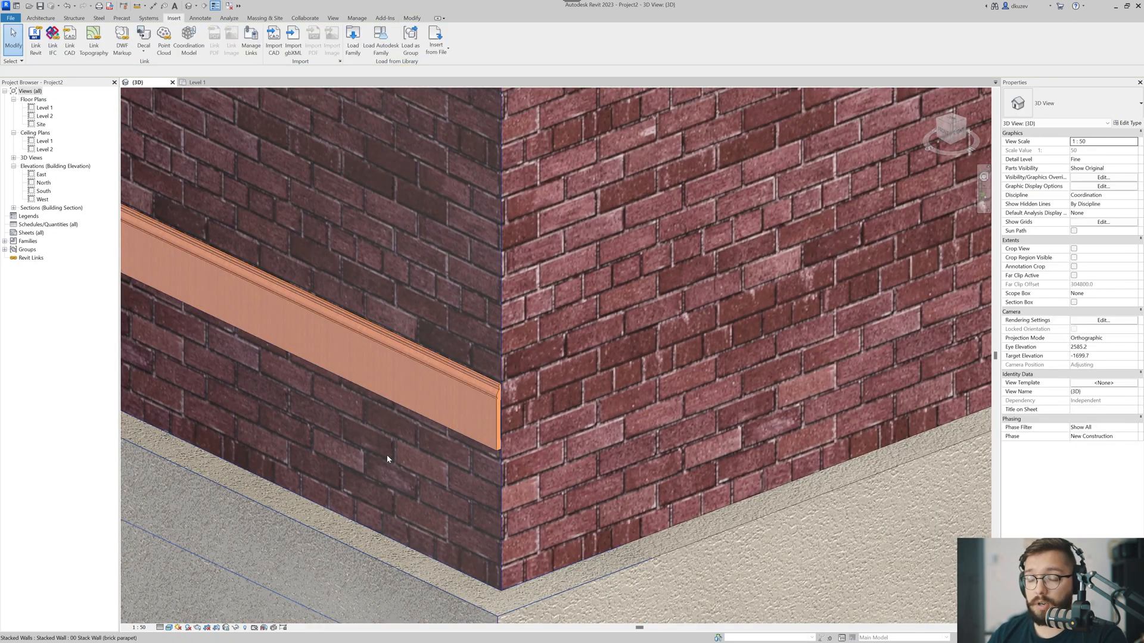
scroll(388, 455, "down", 2)
scroll(450, 401, "up", 4)
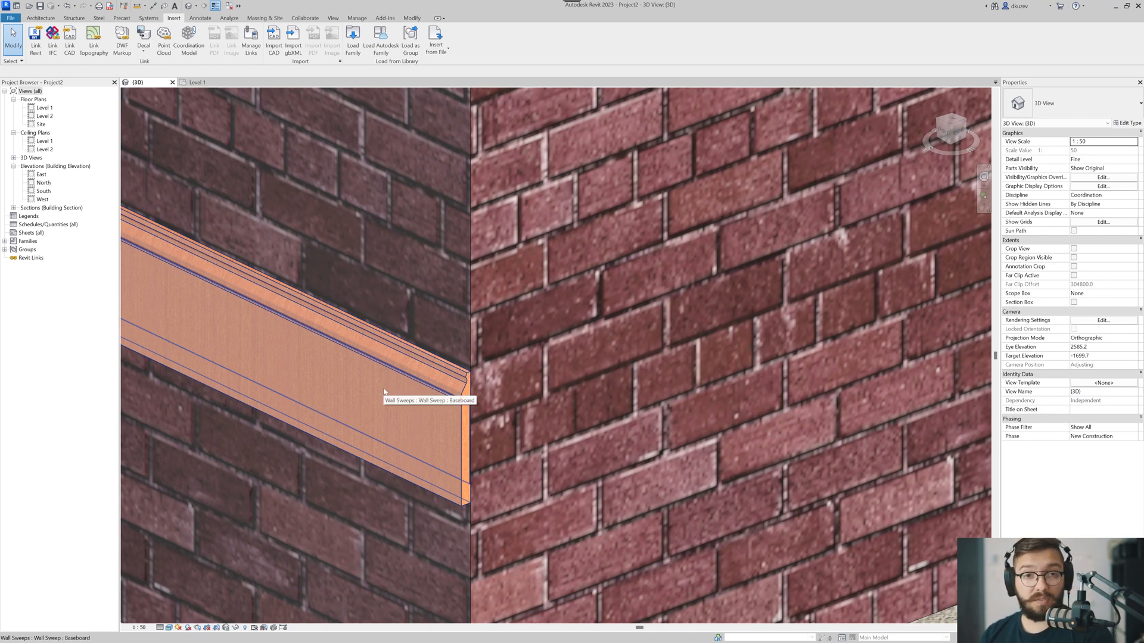
scroll(383, 391, "down", 4)
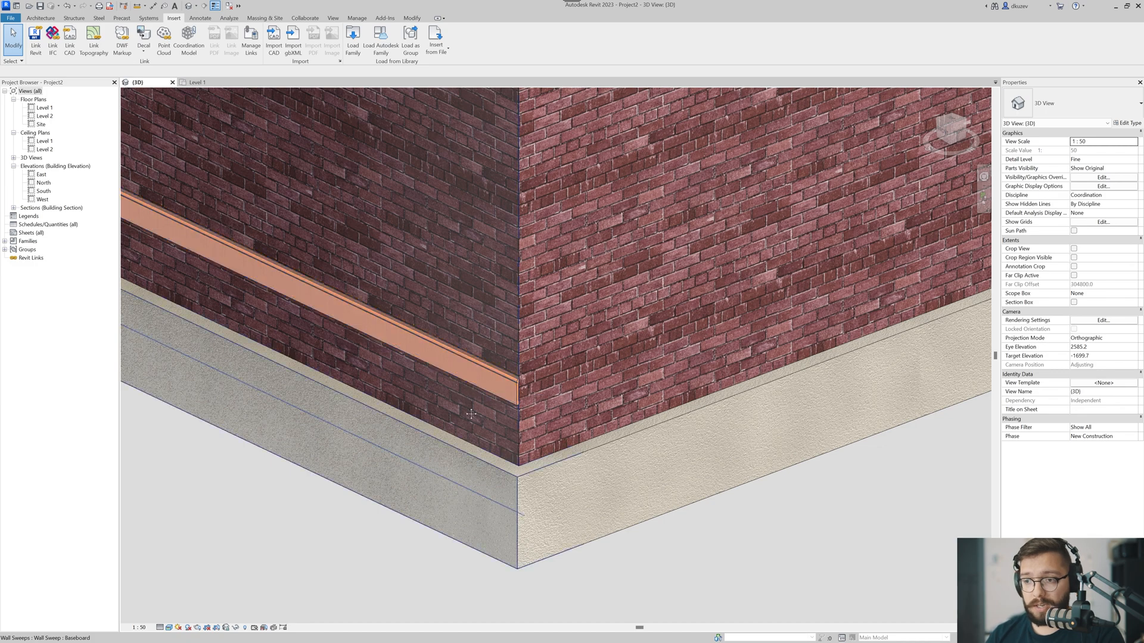
middle_click_drag(467, 396, 459, 414)
scroll(459, 414, "down", 1)
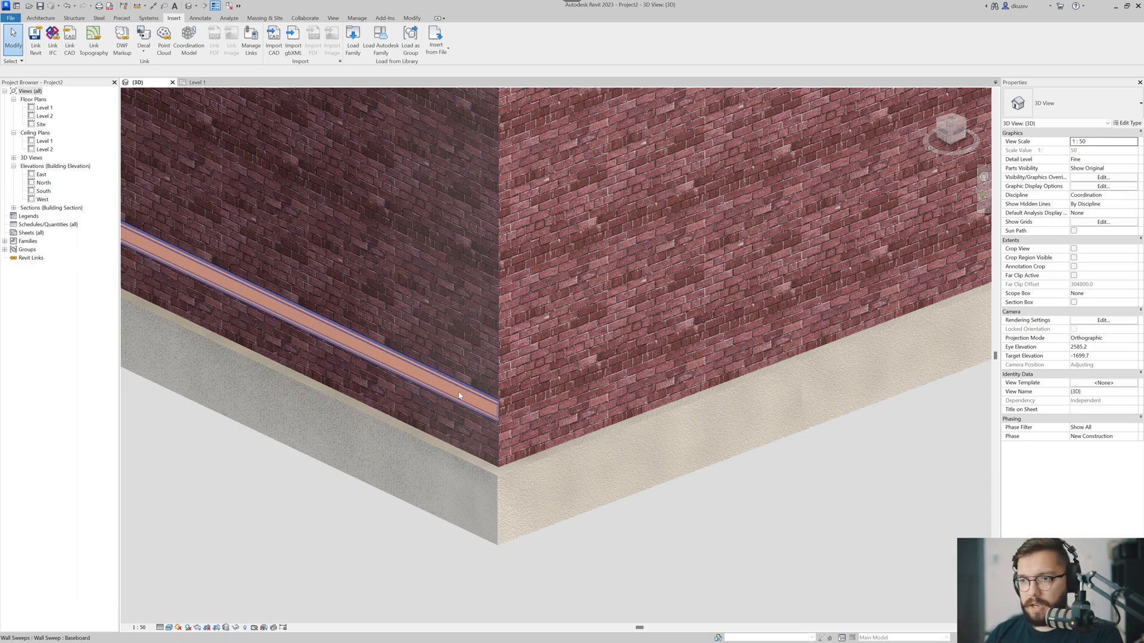
Try to extend the Baseboard sweep around the corner onto the adjoining right-hand side wall with Add/Remove Walls.
left_click(459, 395)
left_click(394, 42)
left_click(675, 396)
key("Escape")
key("Escape")
scroll(631, 480, "down", 3)
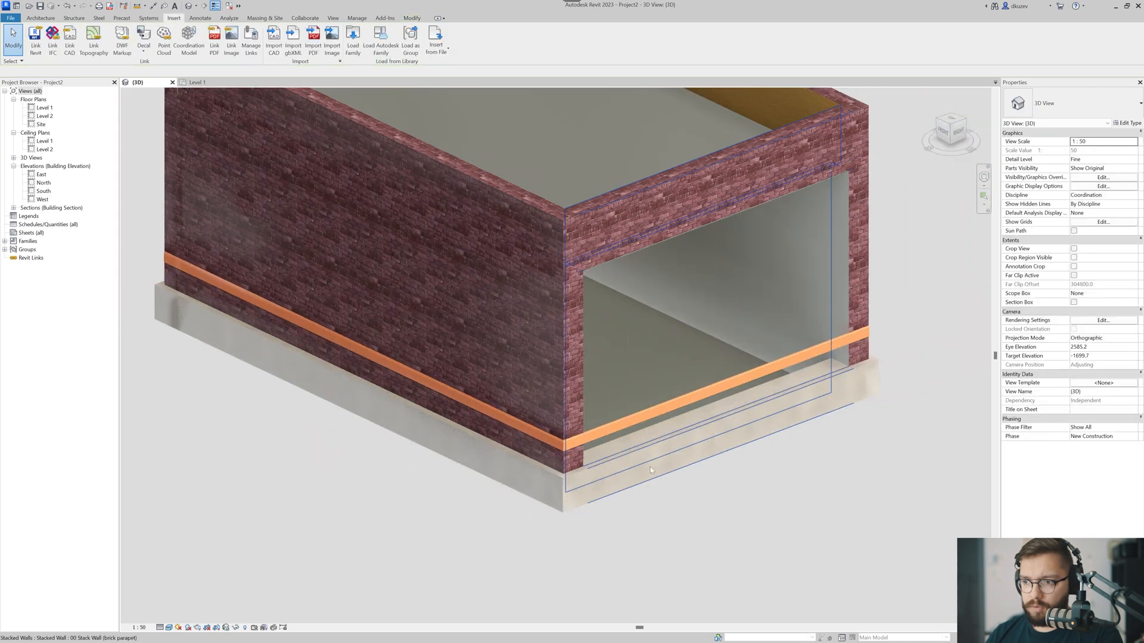
Undo the extension of the Baseboard sweep onto the side wall.
scroll(650, 471, "down", 2)
middle_click_drag(651, 470, 562, 432, "shift")
key("ctrl+z")
key("ctrl+z")
Examine the Baseboard sweep at the front corner up close, as well as along the whole front wall.
scroll(582, 449, "up", 8)
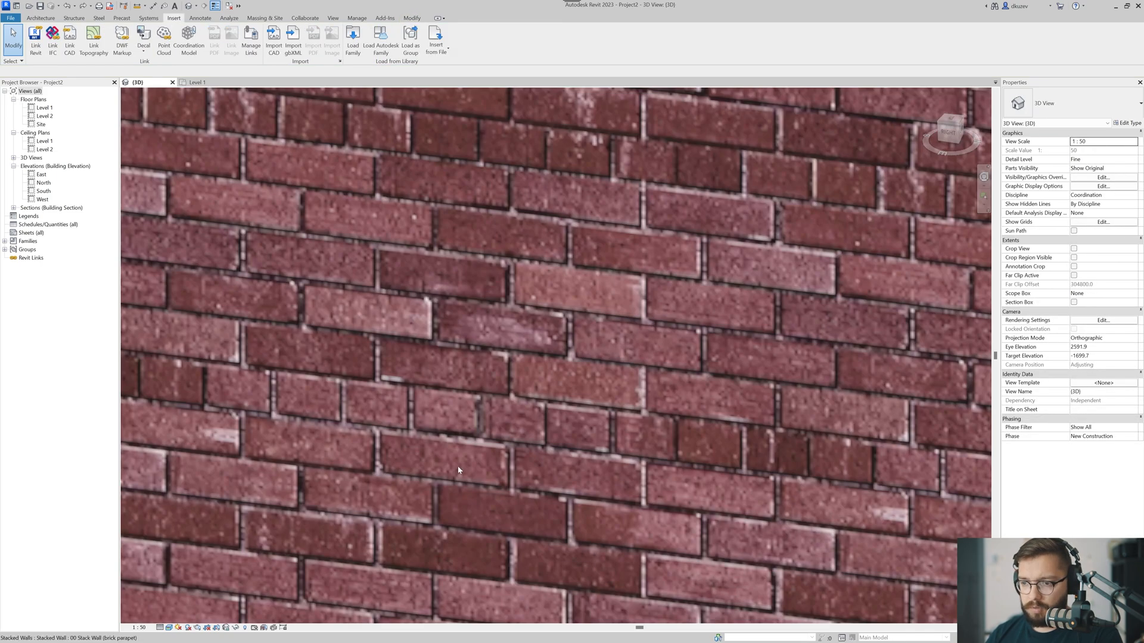
scroll(458, 470, "down", 6)
middle_click_drag(473, 479, 690, 500, "shift")
scroll(565, 411, "up", 6)
left_click(560, 405)
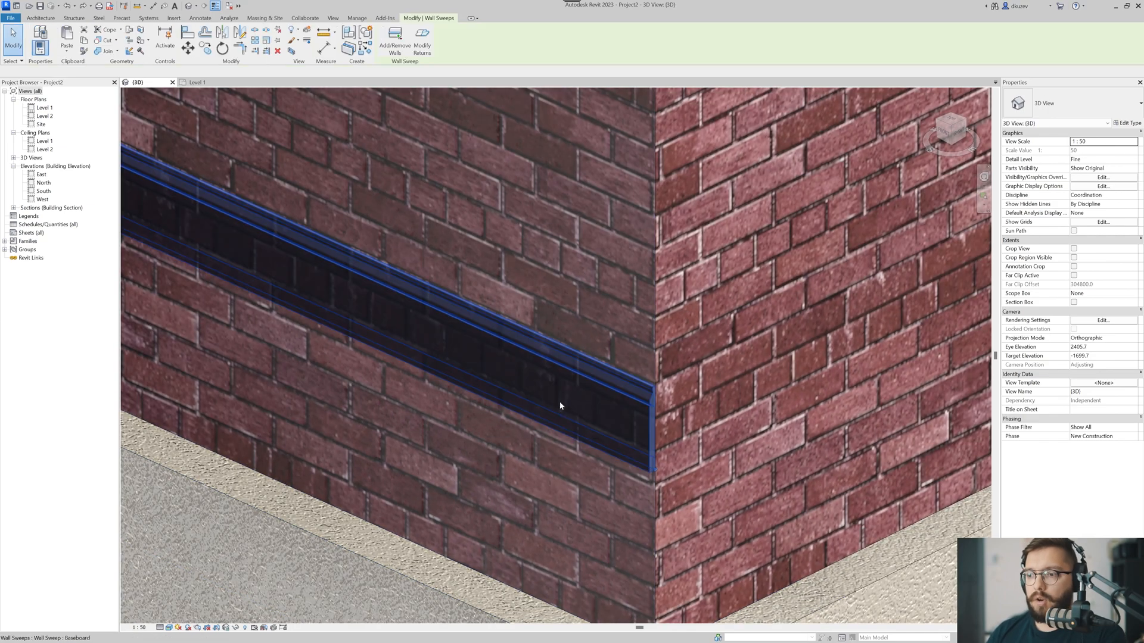
key("Escape")
scroll(524, 402, "down", 3)
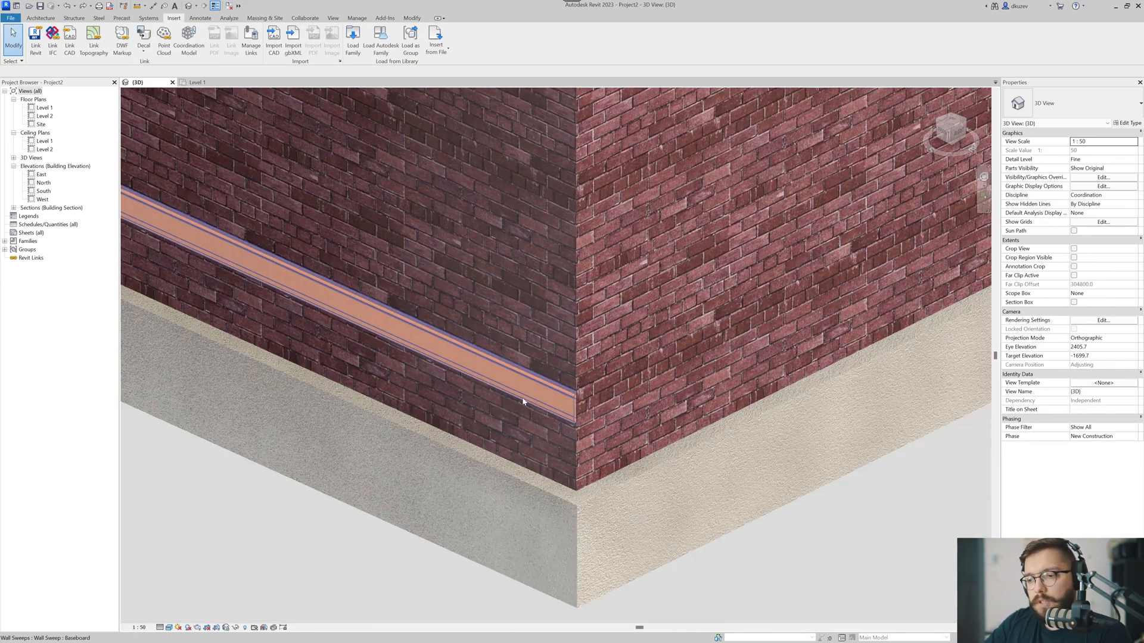
middle_click_drag(523, 401, 568, 408, "shift")
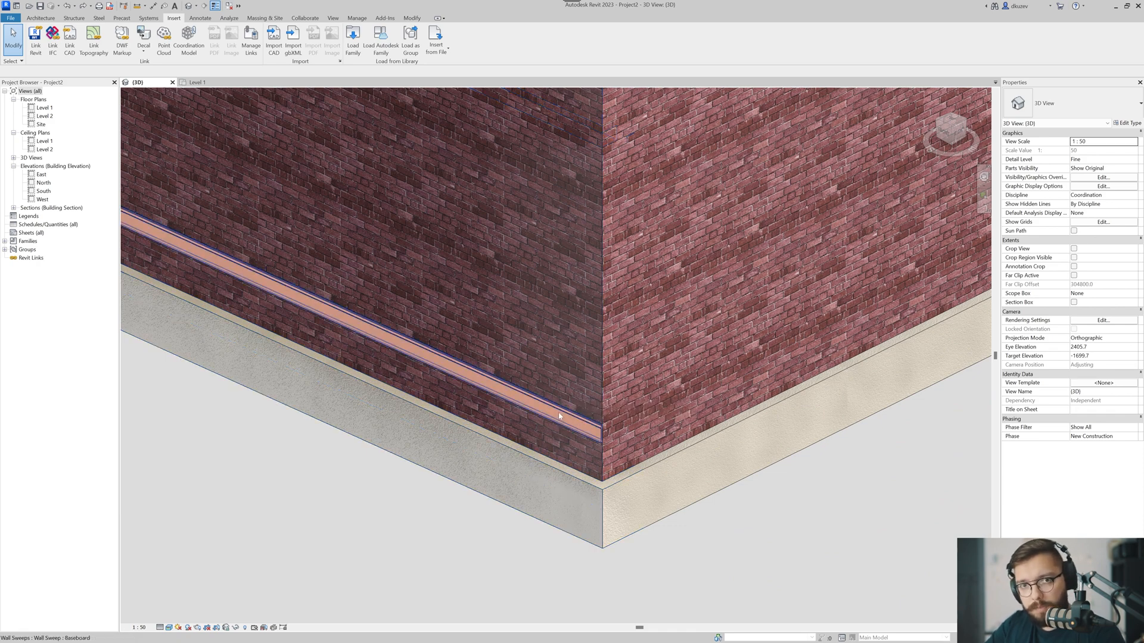
scroll(563, 408, "down", 3)
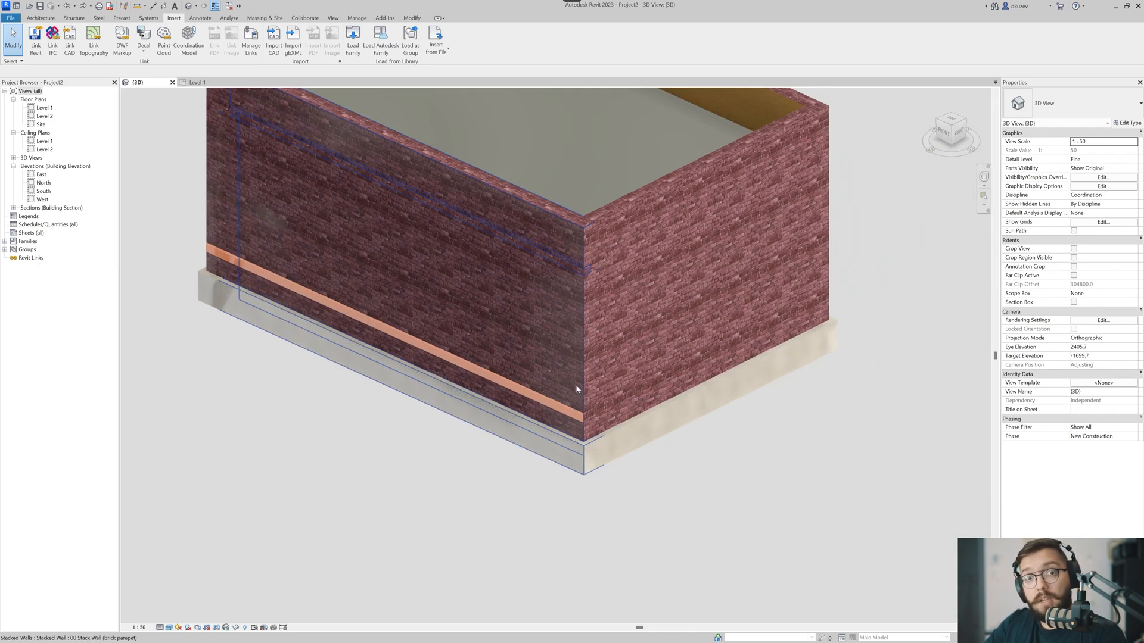
scroll(577, 389, "down", 2)
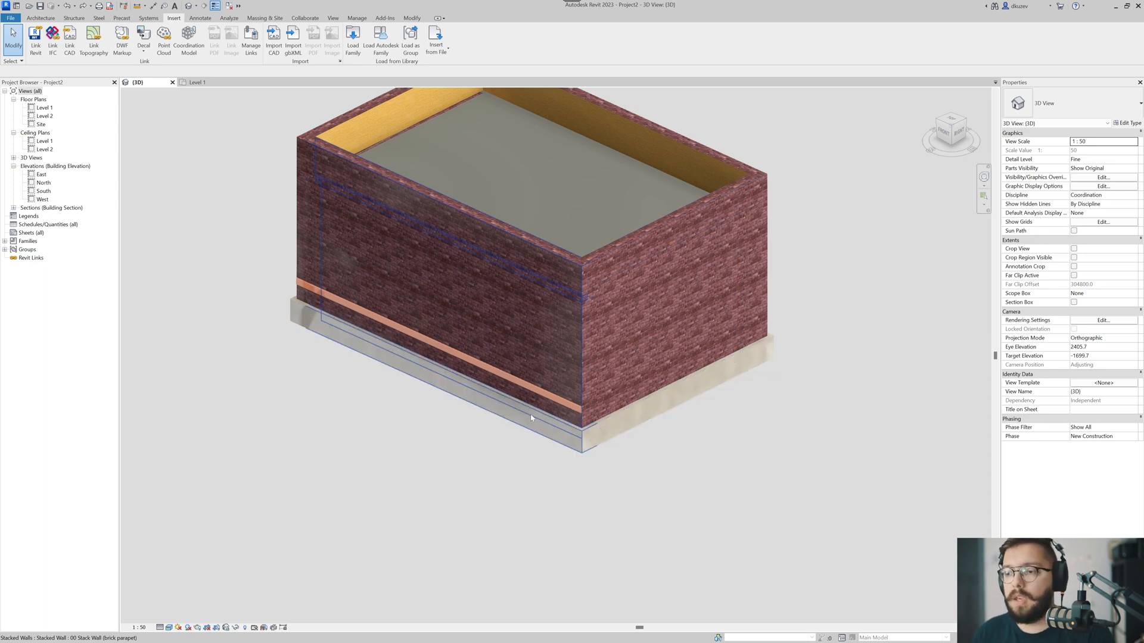
Delete the Baseboard sweep from the long front wall of the building.
left_click(555, 392)
key("Delete")
scroll(595, 409, "down", 2)
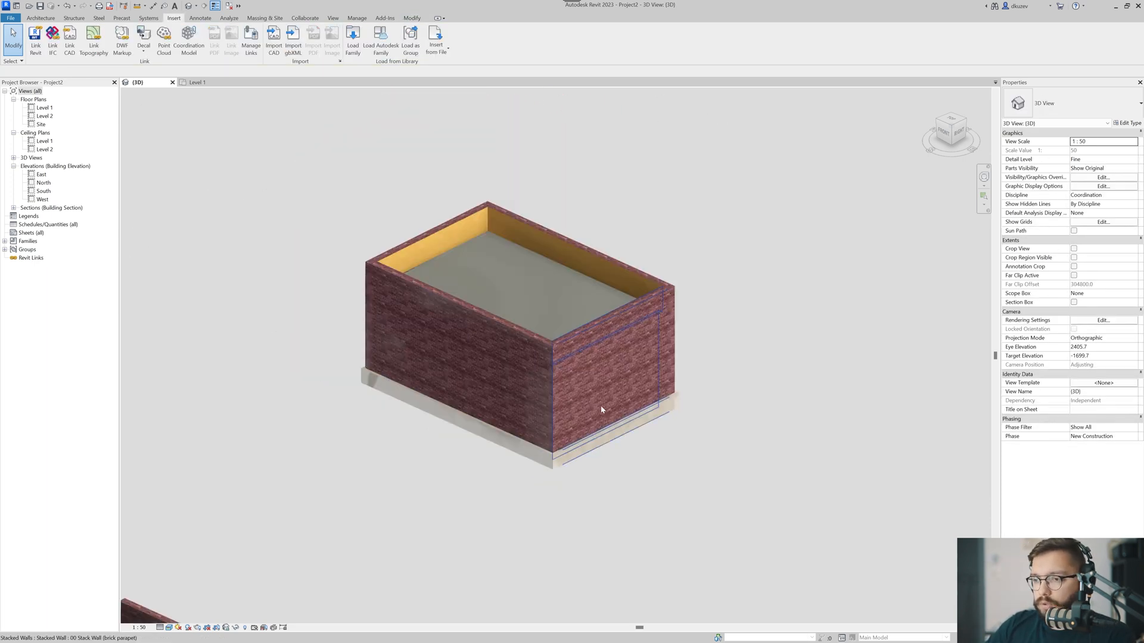
Copy the long front wall inward so it divides the building's interior into two rooms.
middle_click_drag(595, 448, 667, 448, "shift")
left_click(572, 376)
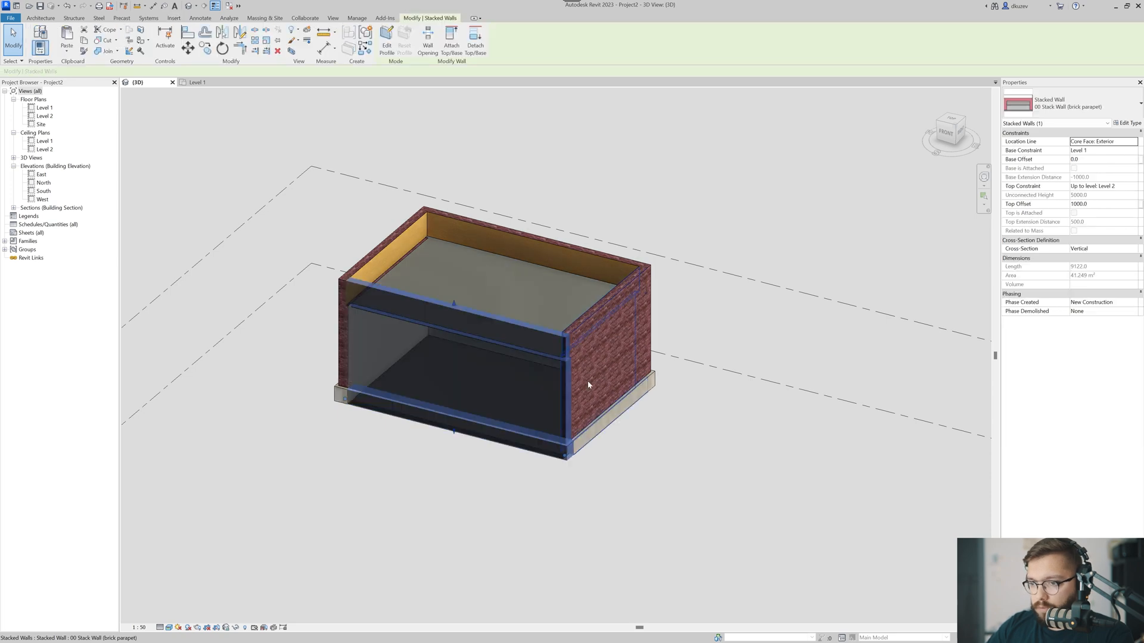
key("Escape")
left_click(603, 374)
middle_click_drag(605, 381, 467, 539, "shift")
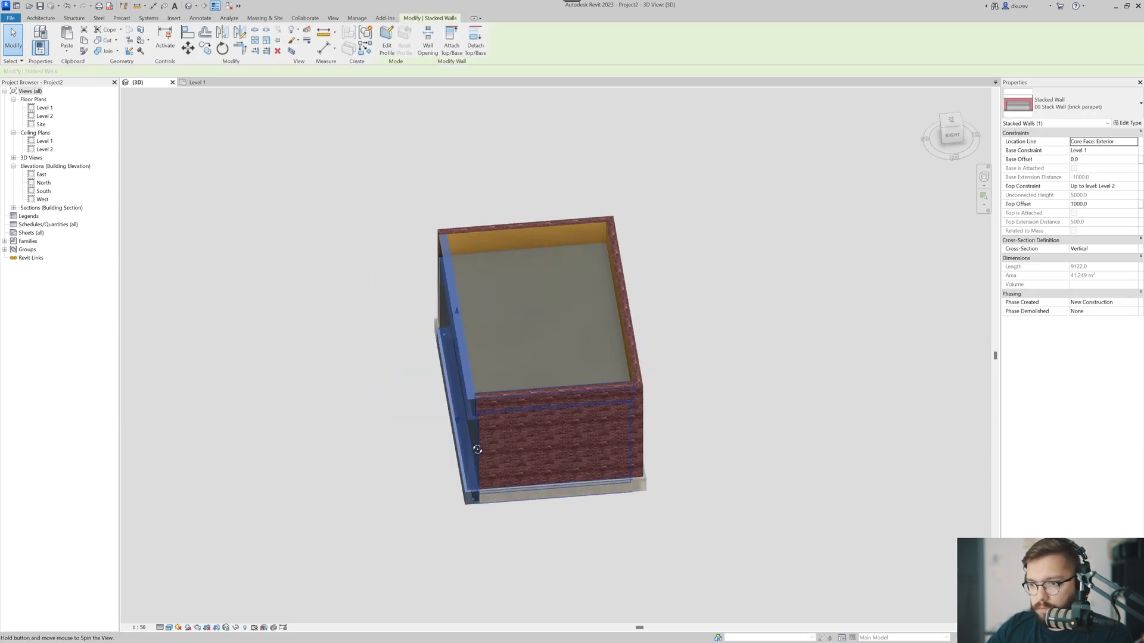
key("m")
key("v")
left_click(467, 547)
left_click(553, 538)
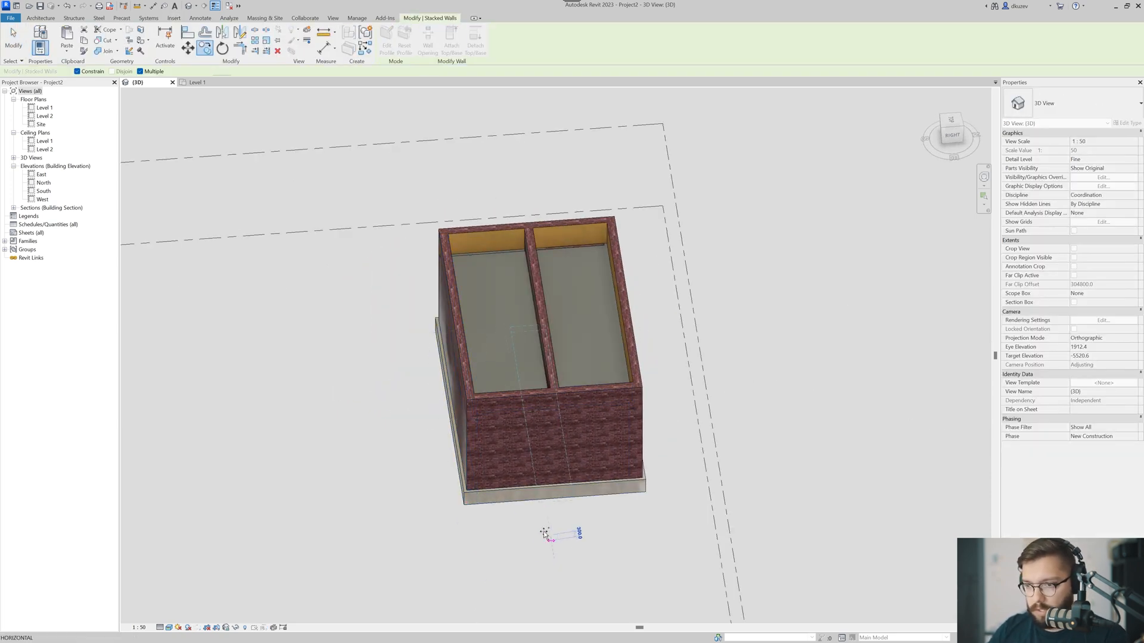
key("Escape")
Create a section box around the building and pull its right-hand face inward to cut through both rooms.
middle_click_drag(402, 487, 608, 461, "shift")
left_click(550, 504)
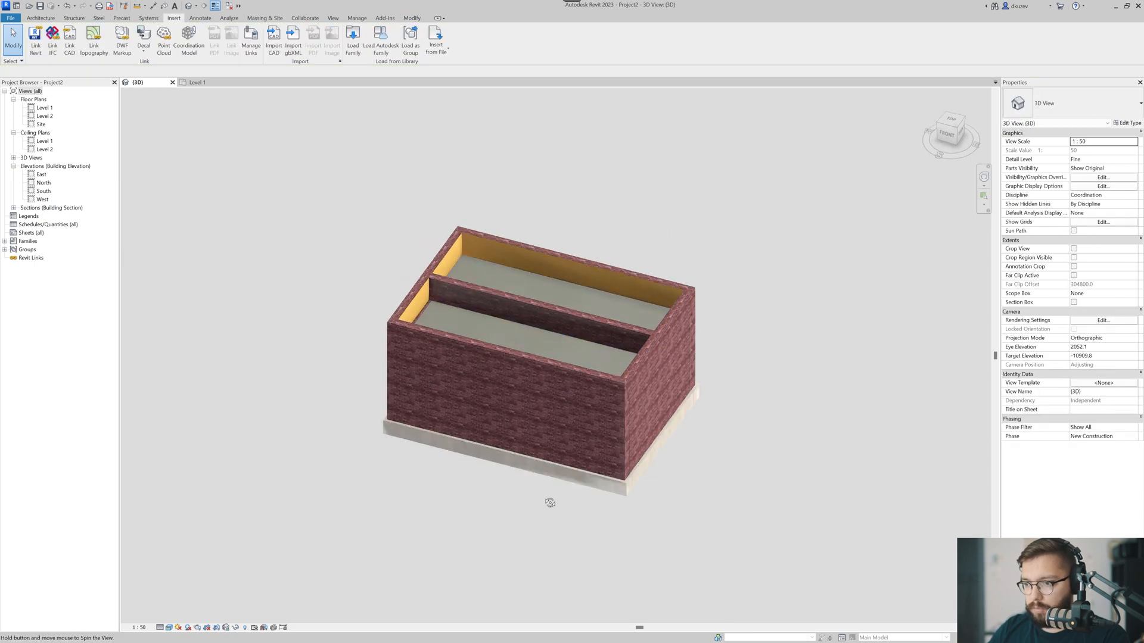
middle_click_drag(549, 503, 584, 496, "shift")
left_click(513, 378)
left_click(516, 269, "ctrl")
key("b")
key("x")
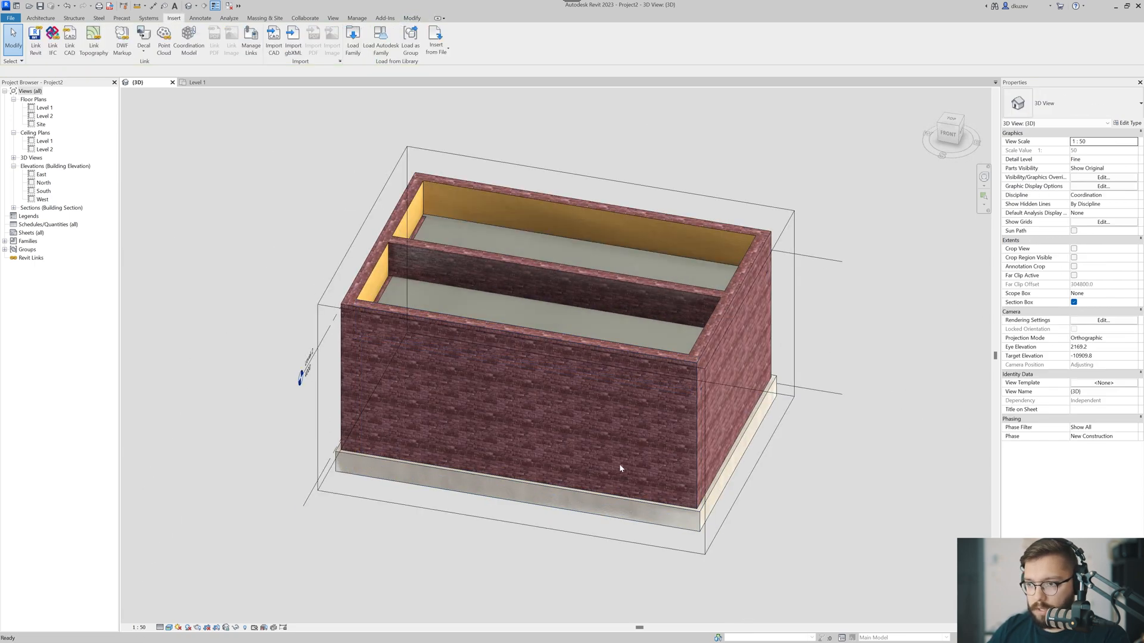
left_click(717, 536)
left_click_drag(750, 382, 619, 362)
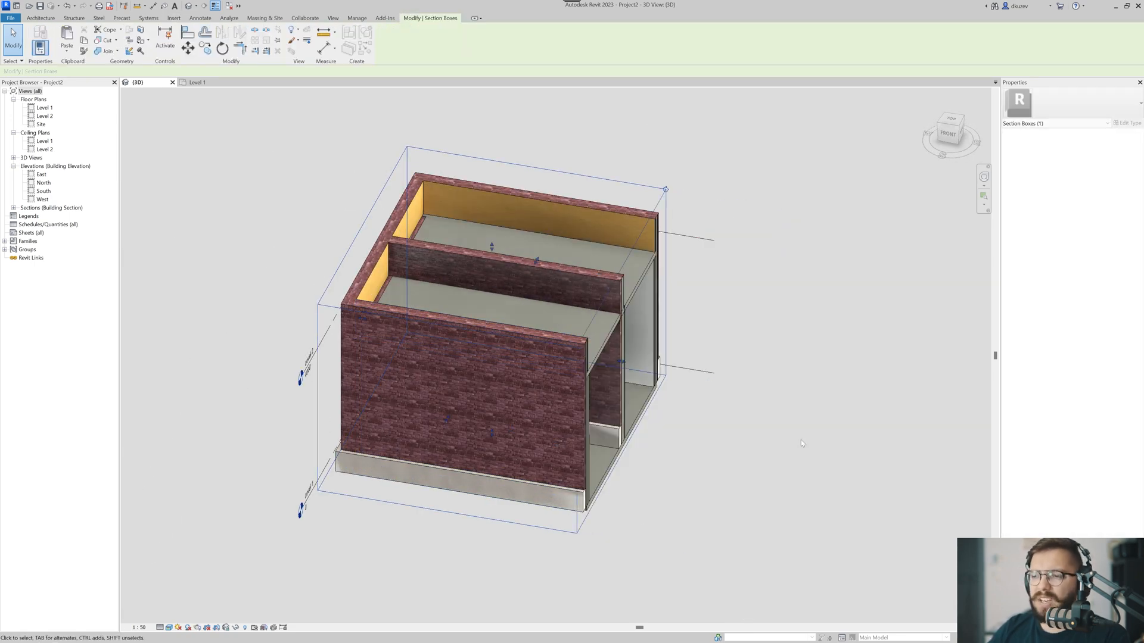
Change the copied middle wall's type to Interior - 135mm Partition (2-hr).
middle_click_drag(738, 467, 547, 454, "shift")
scroll(619, 455, "up", 5)
scroll(596, 452, "down", 2)
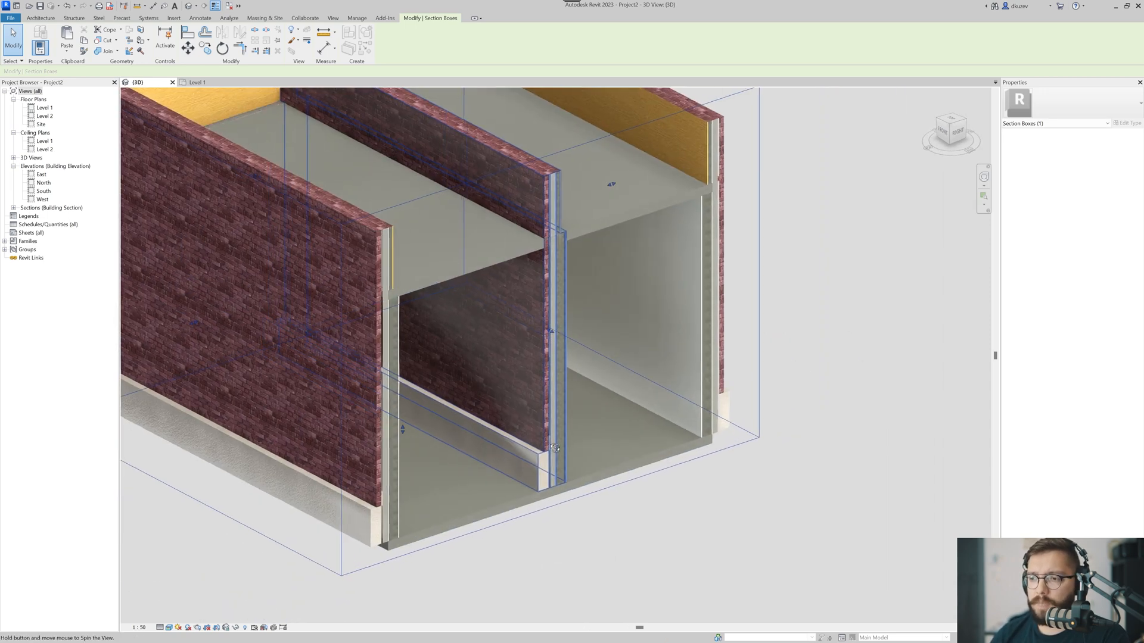
left_click(534, 402)
left_click(1070, 110)
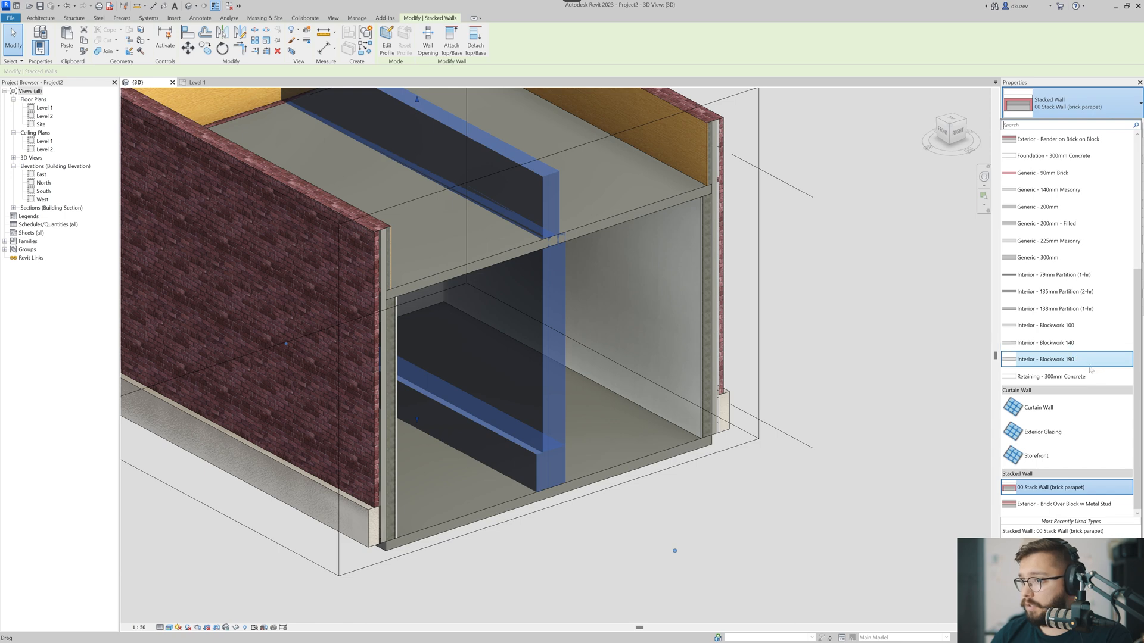
left_click(1076, 291)
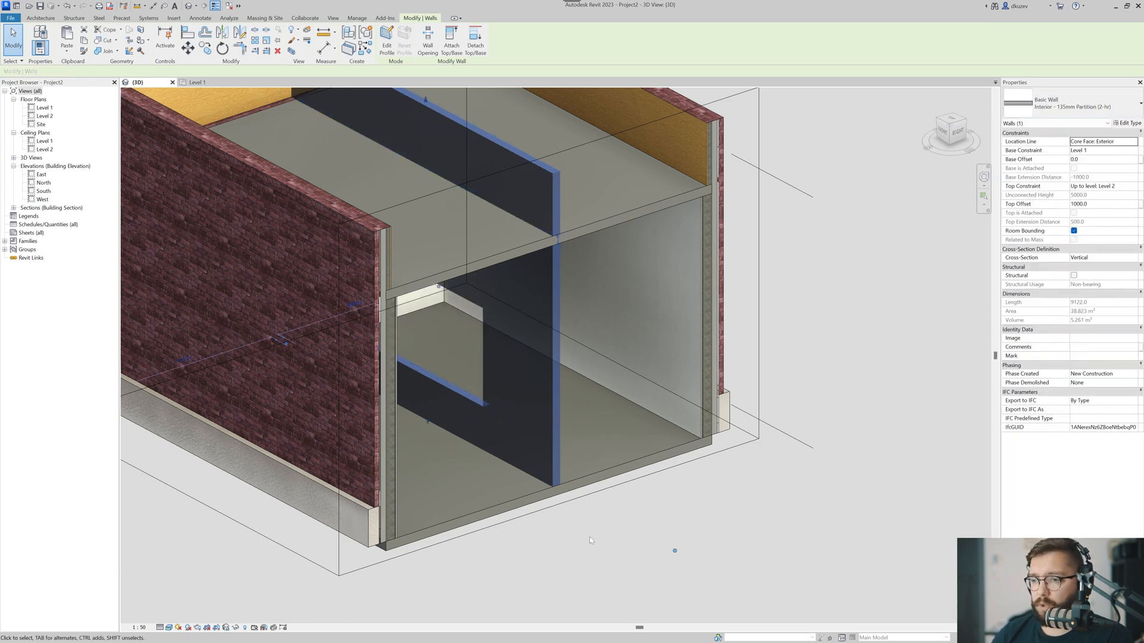
Lower the partition wall's top to a top offset of about -880 mm and delete its rectangular opening.
middle_click_drag(543, 246, 555, 303)
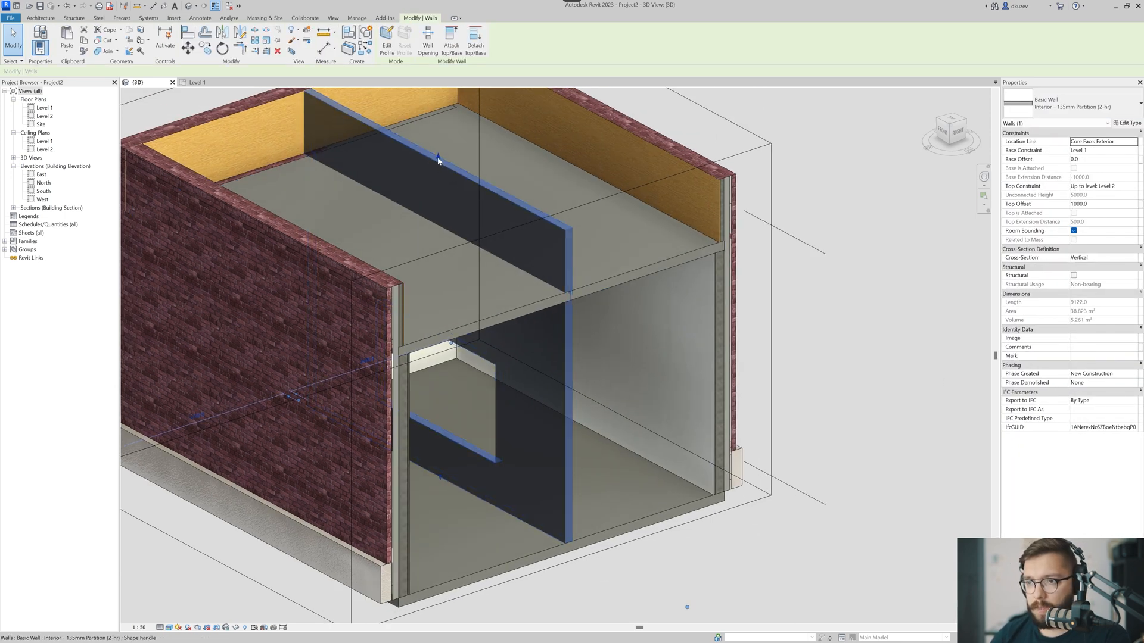
left_click_drag(438, 157, 457, 278)
key("Escape")
middle_click_drag(518, 464, 522, 397)
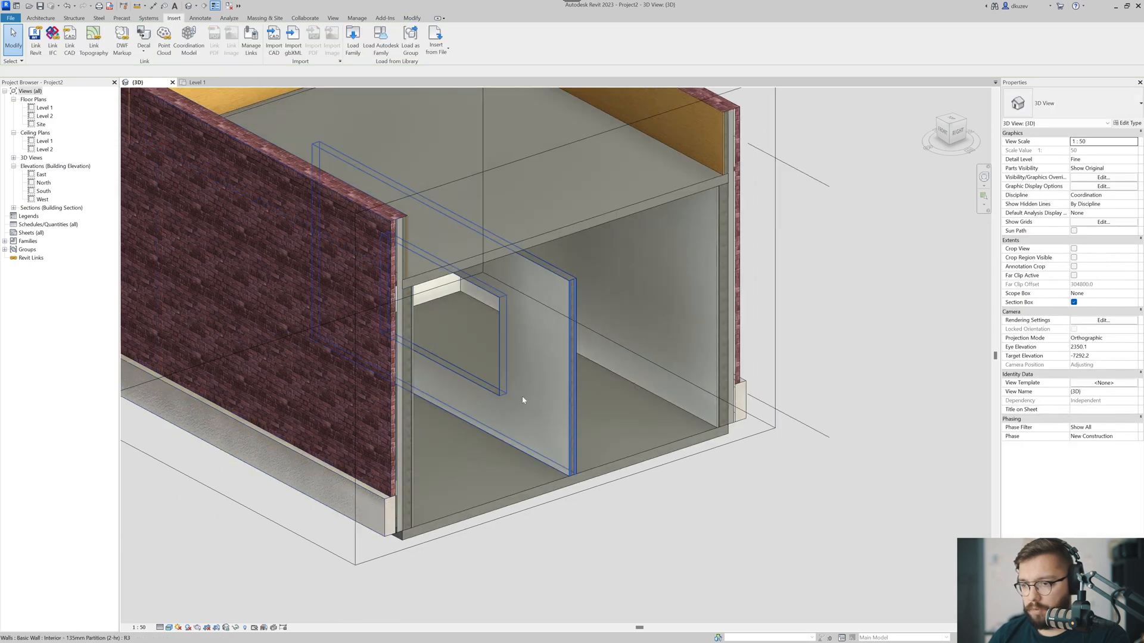
left_click(498, 373)
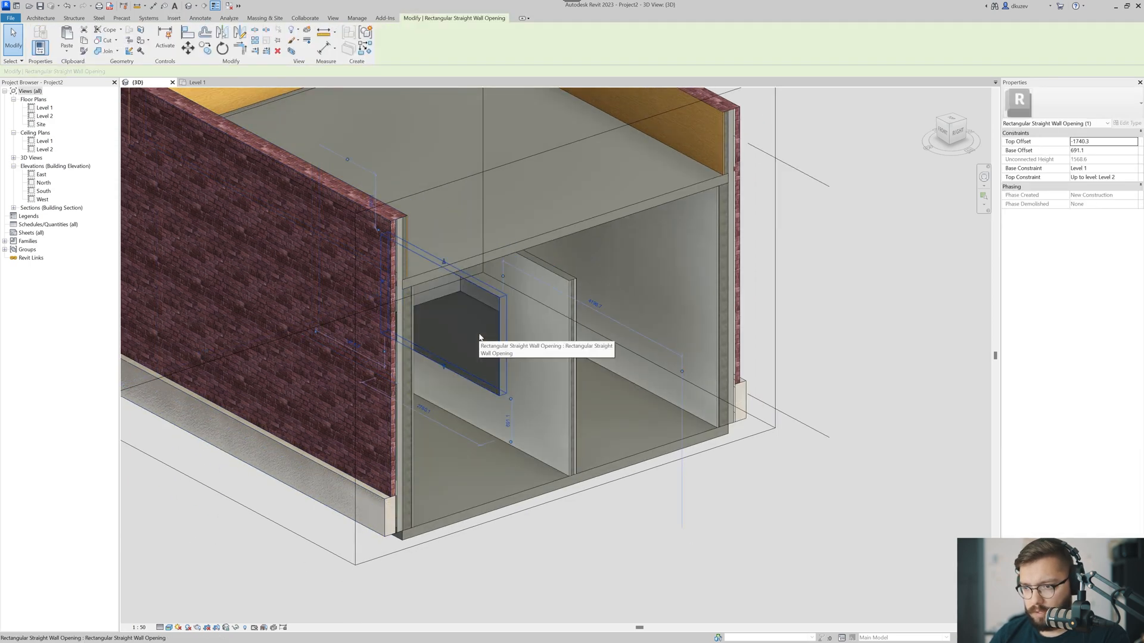
key("Delete")
Open the partition wall type's structure for editing, with the preview displayed and zoomed in on the wall's base.
scroll(498, 373, "down", 1)
scroll(558, 446, "up", 7)
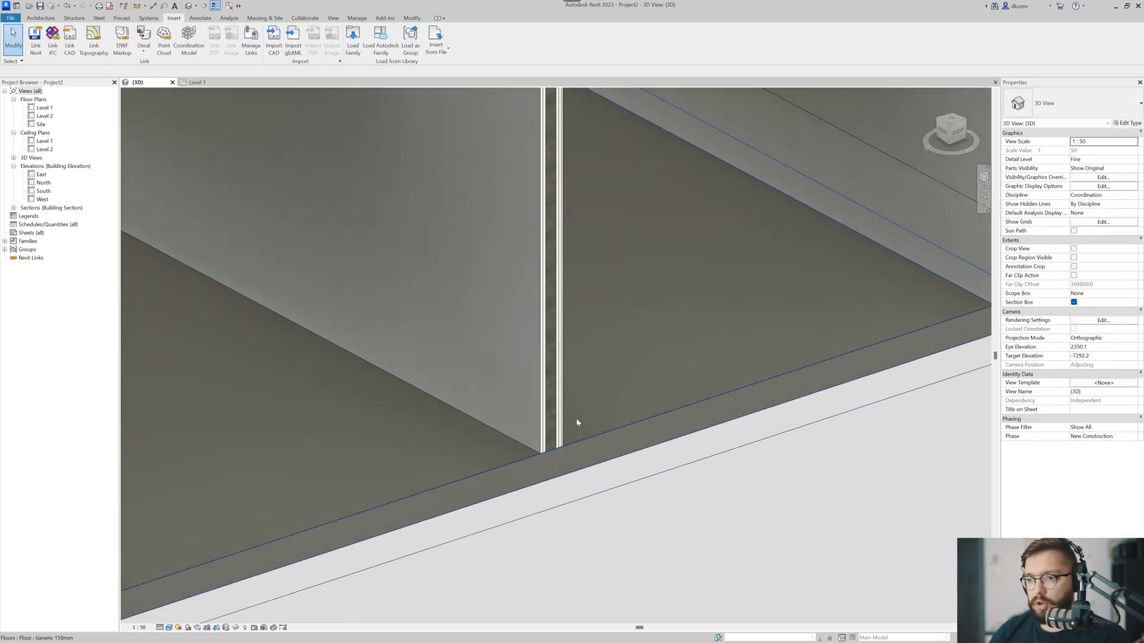
scroll(523, 452, "up", 4)
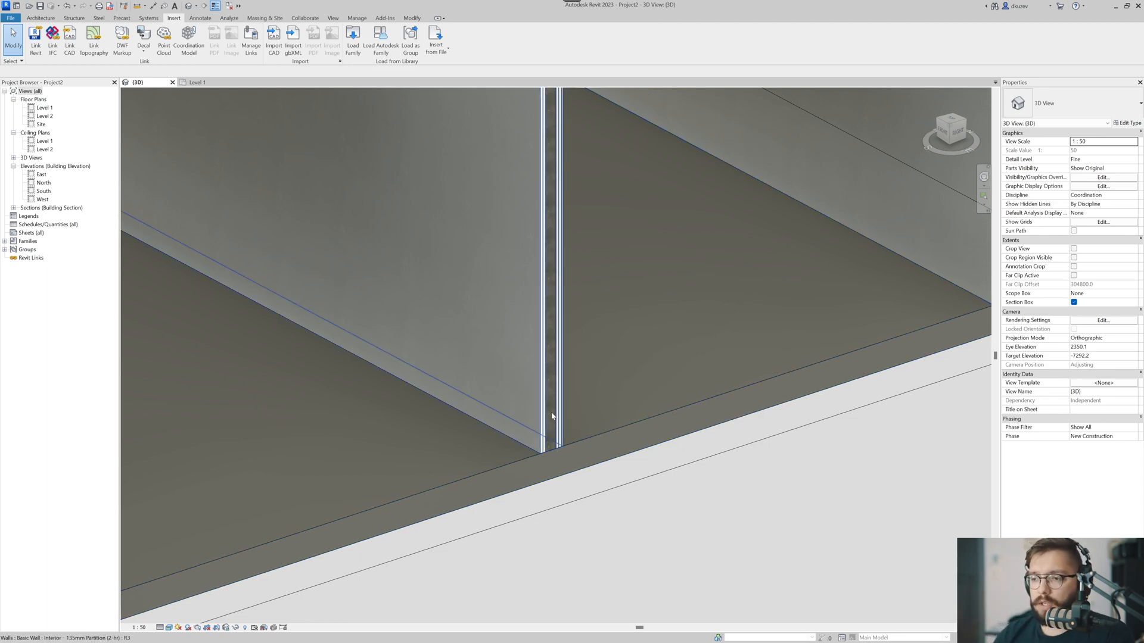
scroll(591, 476, "down", 3)
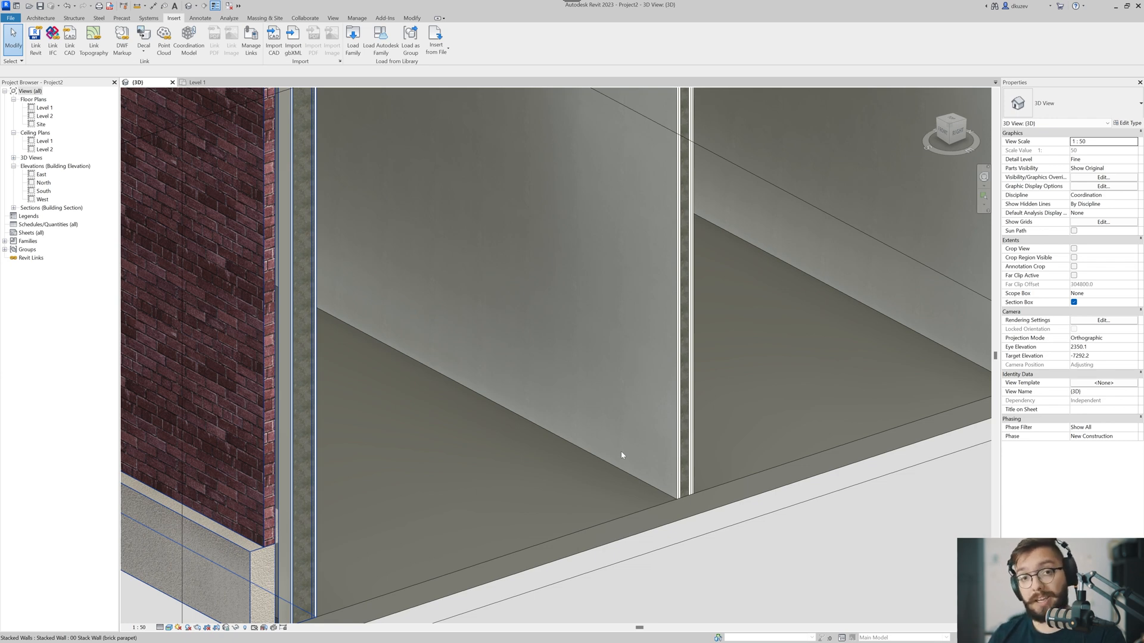
left_click(652, 418)
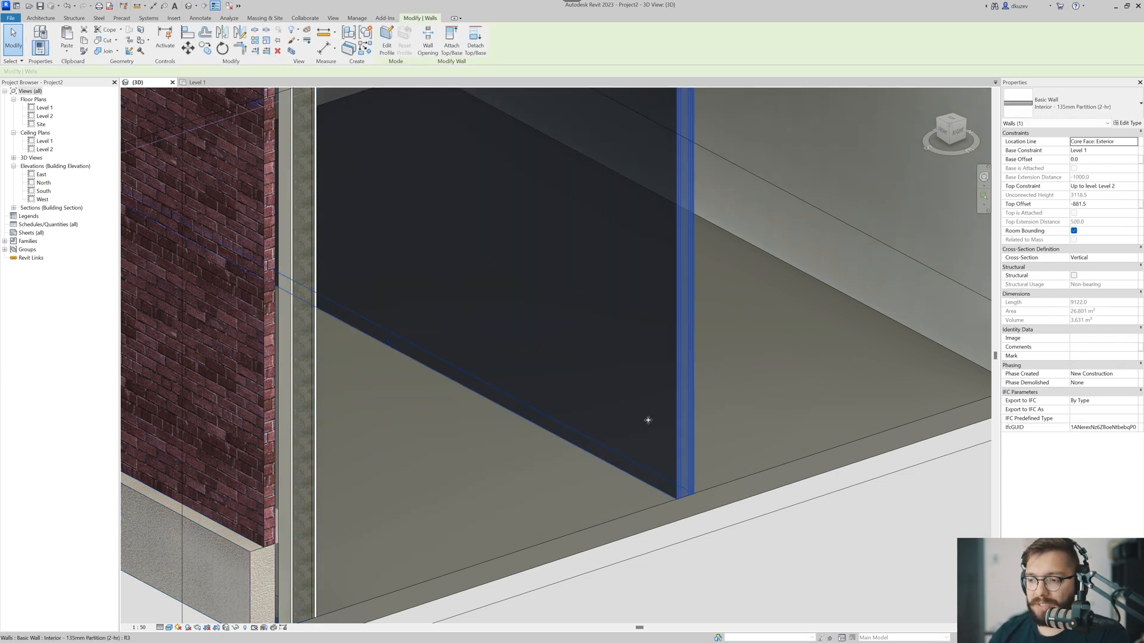
left_click(1128, 123)
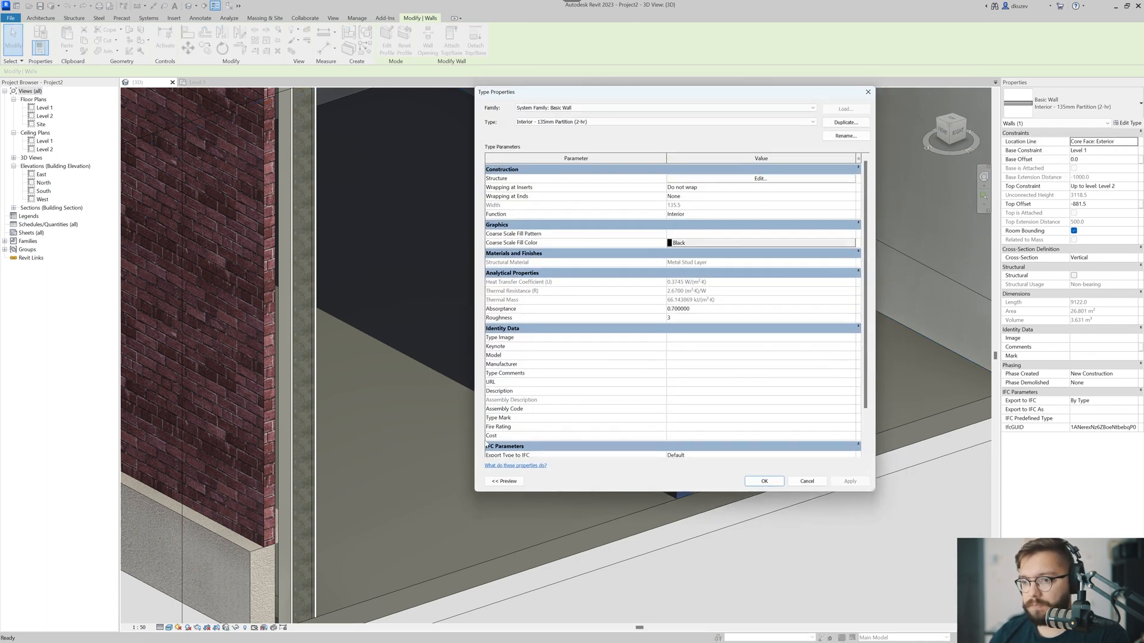
left_click(518, 476)
left_click_drag(583, 91, 522, 90)
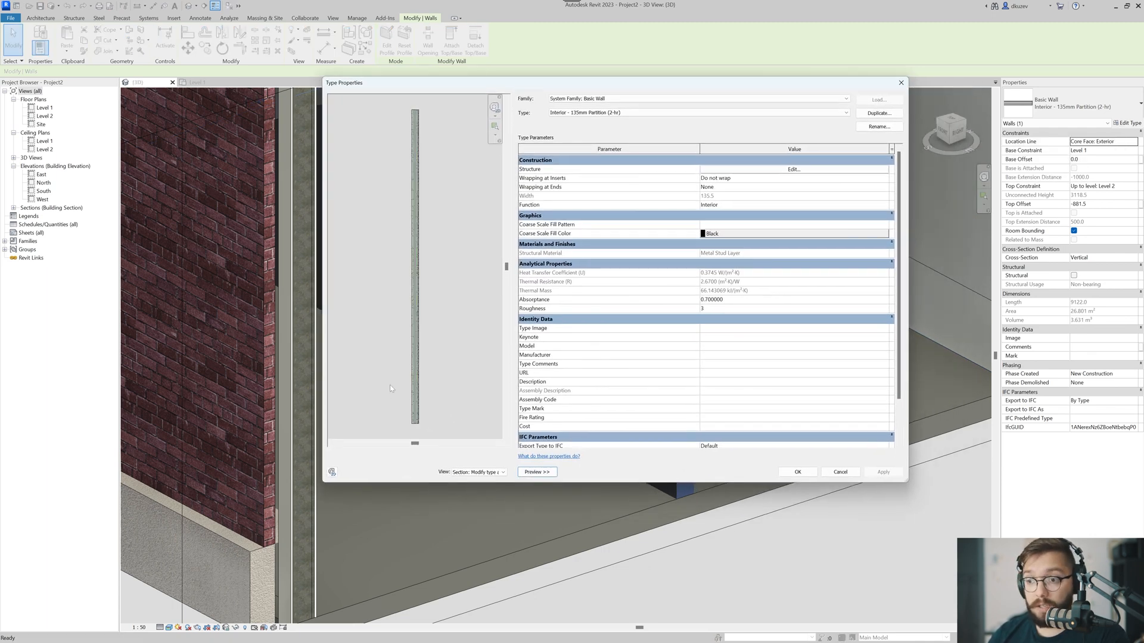
scroll(416, 332, "up", 5)
left_click(794, 169)
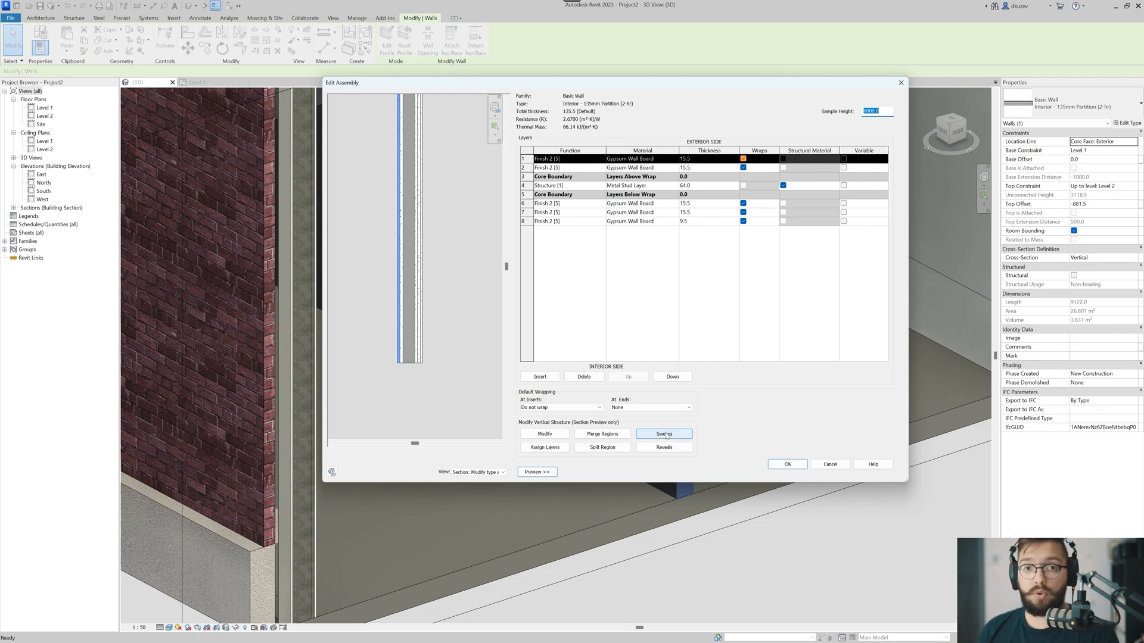
Add a wall sweep with the Base 1 : 7 1/4" x 5/8" profile to the partition's structure and apply it.
left_click(666, 435)
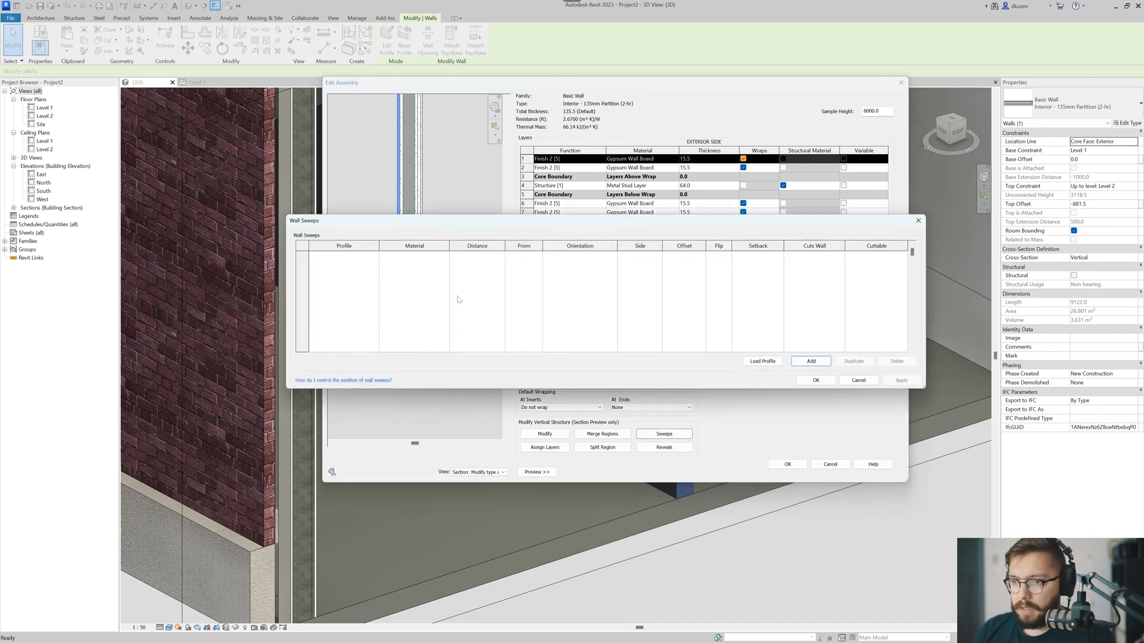
left_click_drag(473, 222, 637, 203)
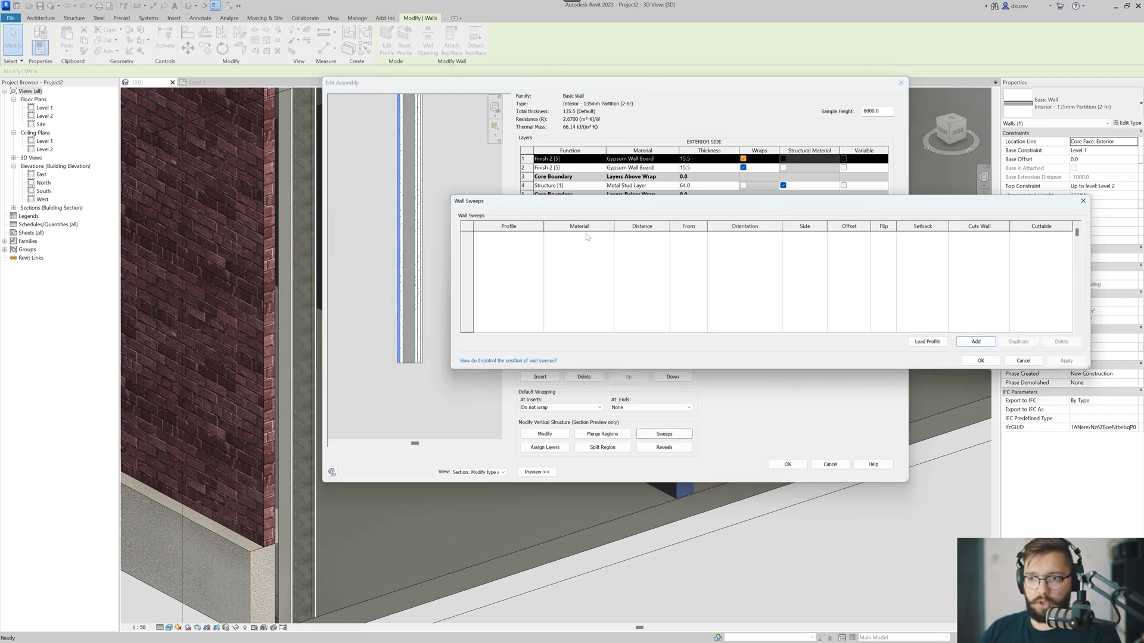
left_click(975, 341)
left_click(537, 237)
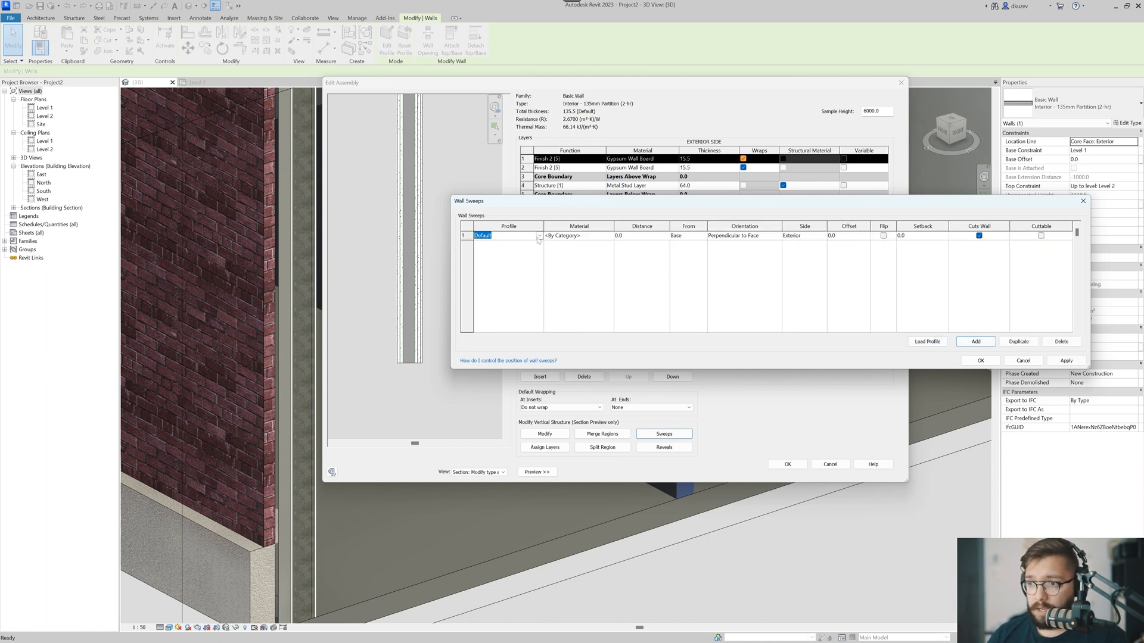
left_click(539, 237)
left_click(514, 274)
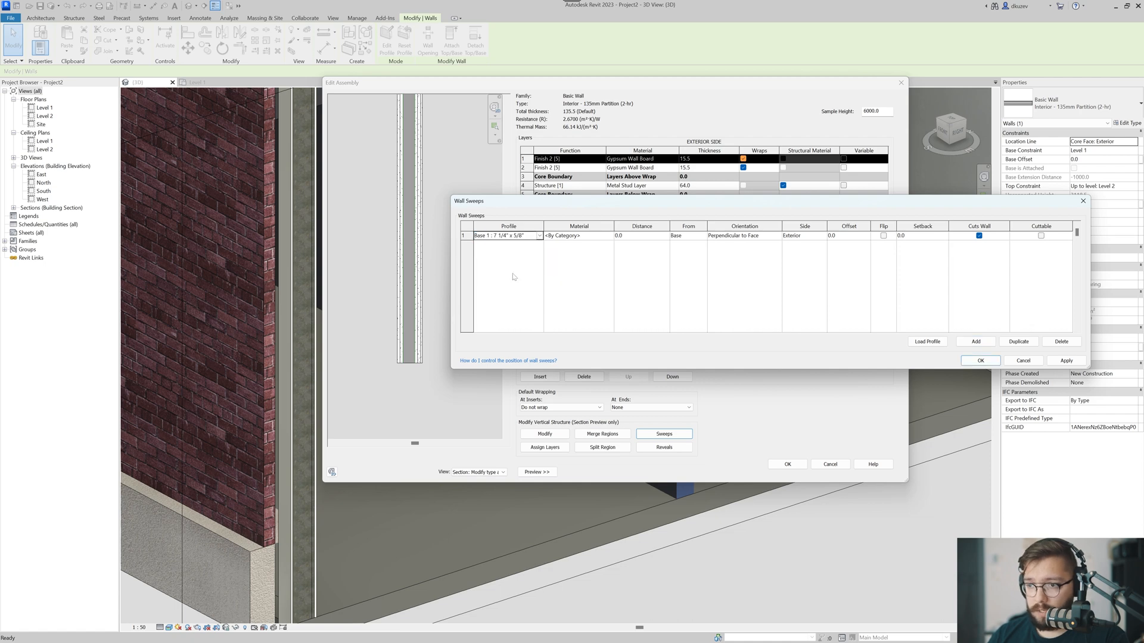
left_click(1052, 362)
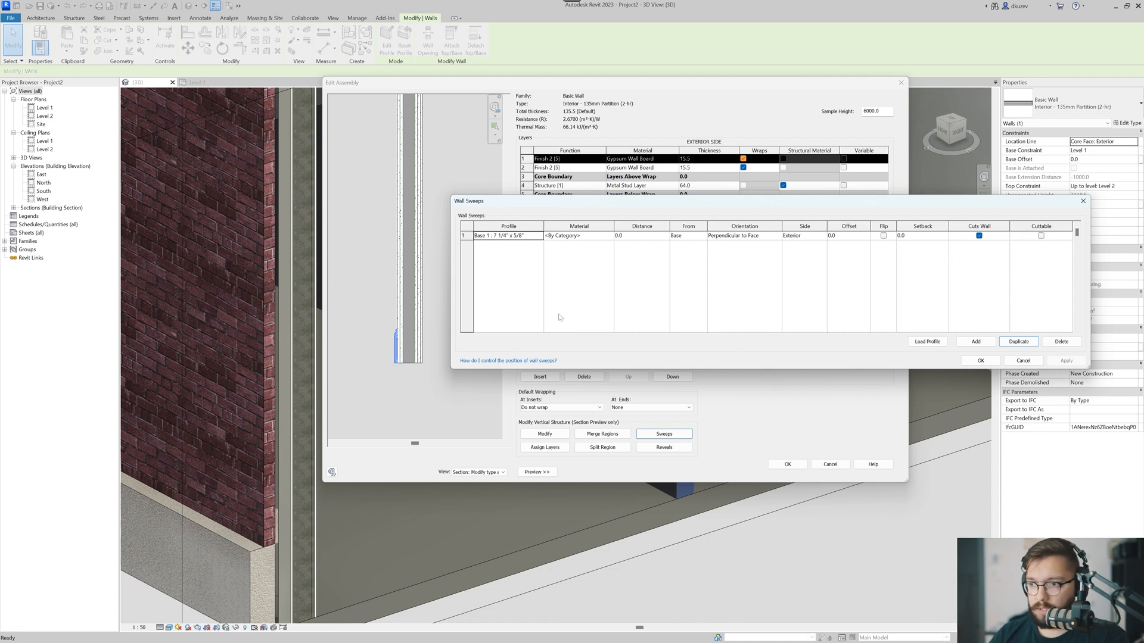
Assign the Cherry material to the partition's new wall sweep and apply it.
left_click(610, 239)
left_click(610, 239)
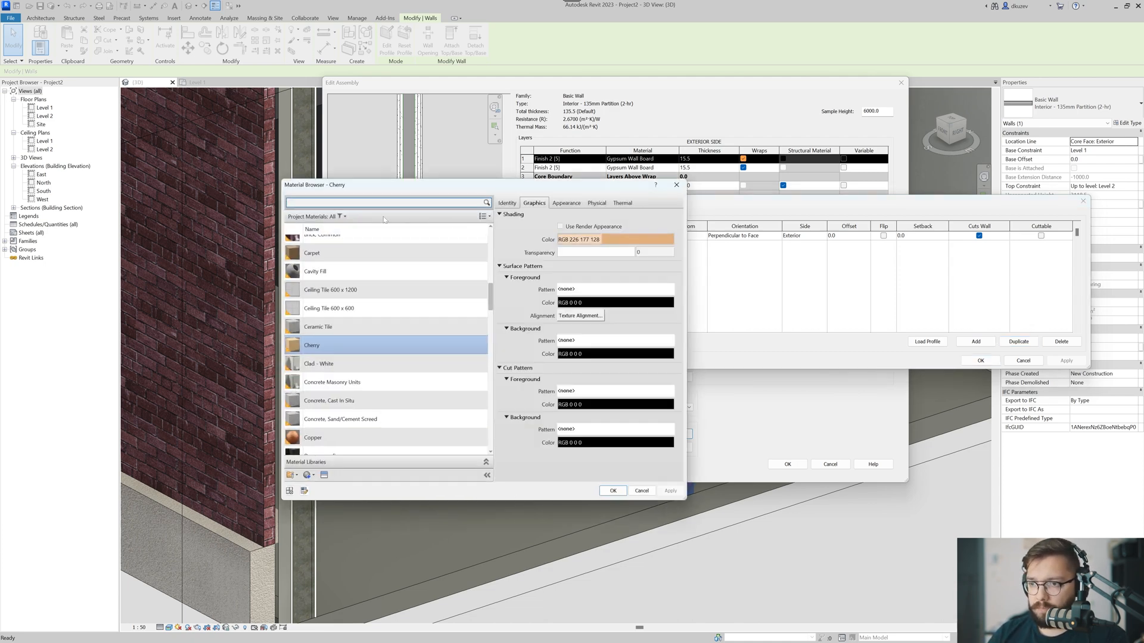
left_click(612, 490)
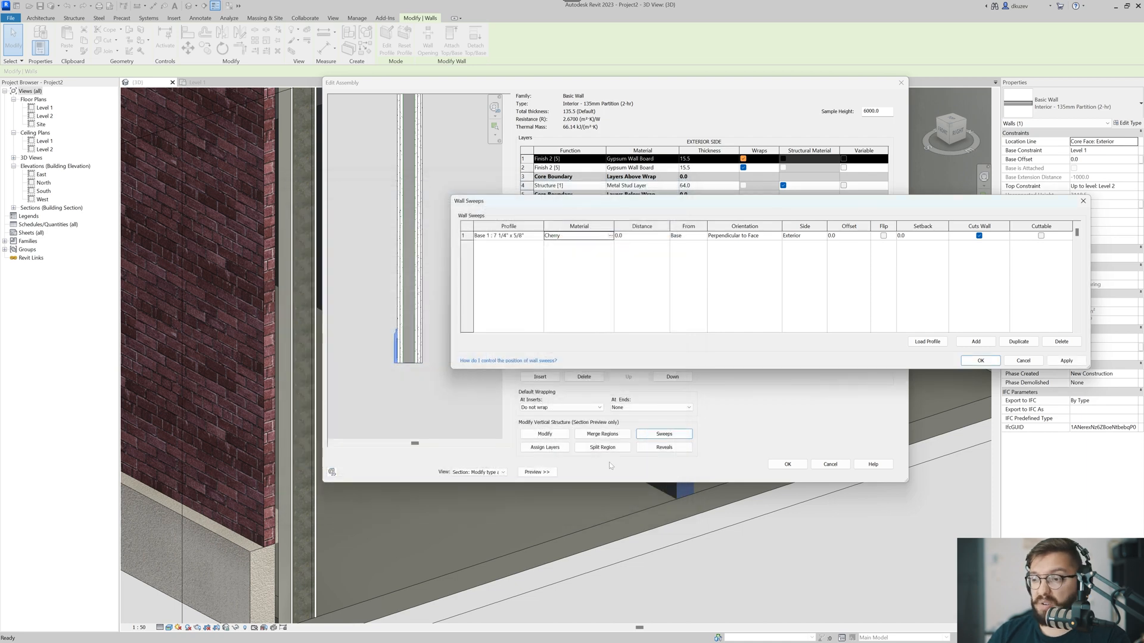
left_click(1065, 361)
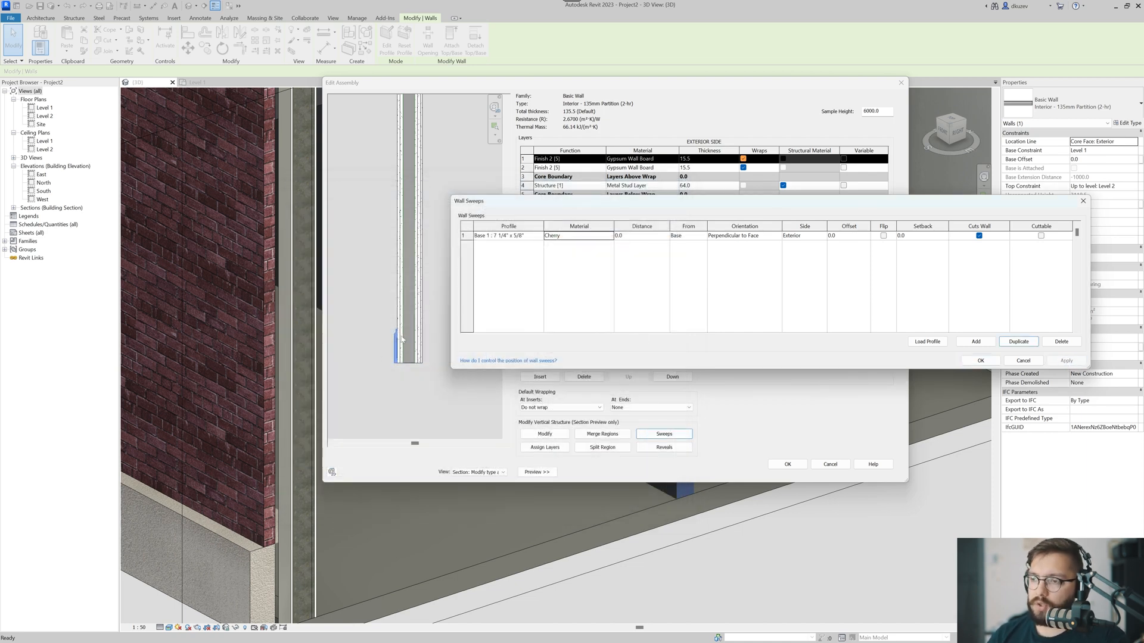
Set the sweep's distance to 200 mm from the wall base and apply it.
left_click(632, 235)
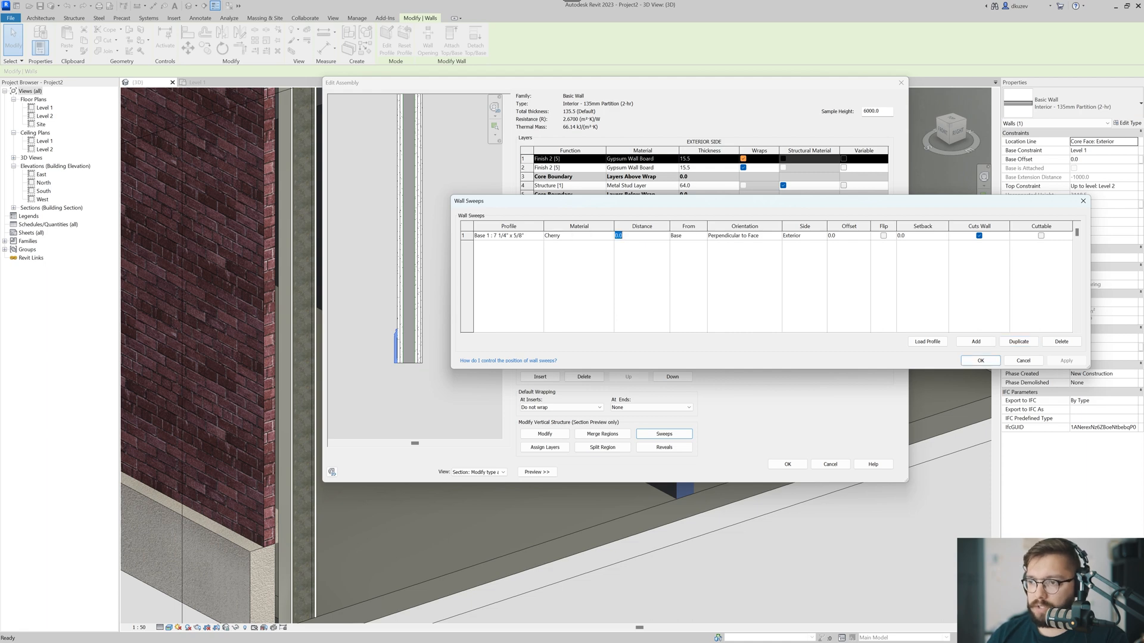
type("200")
left_click(692, 237)
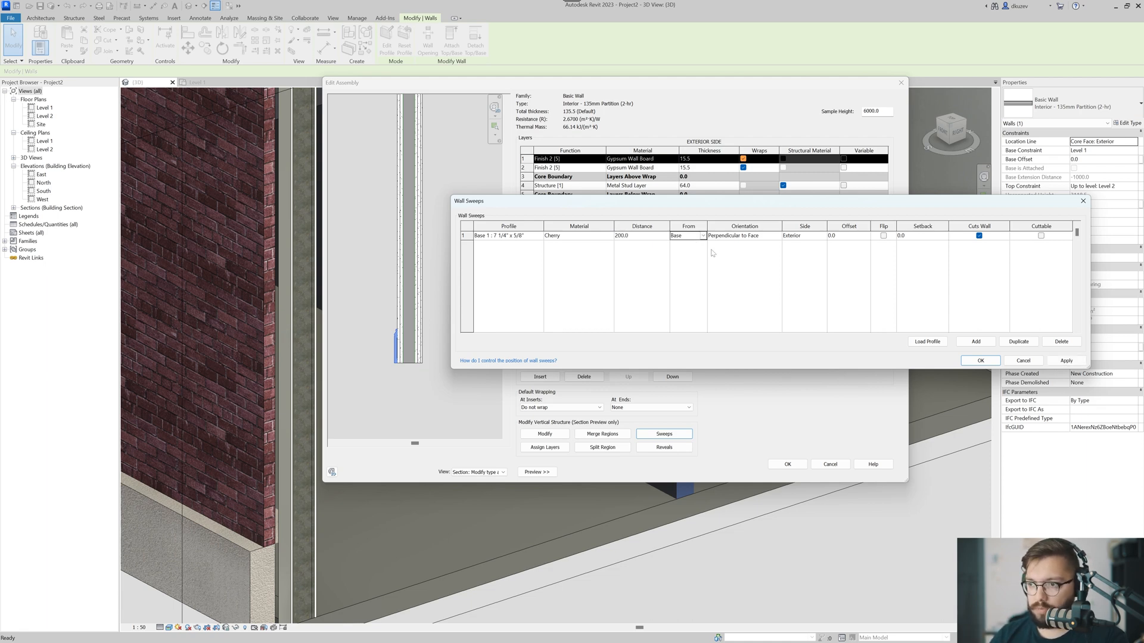
left_click(1069, 361)
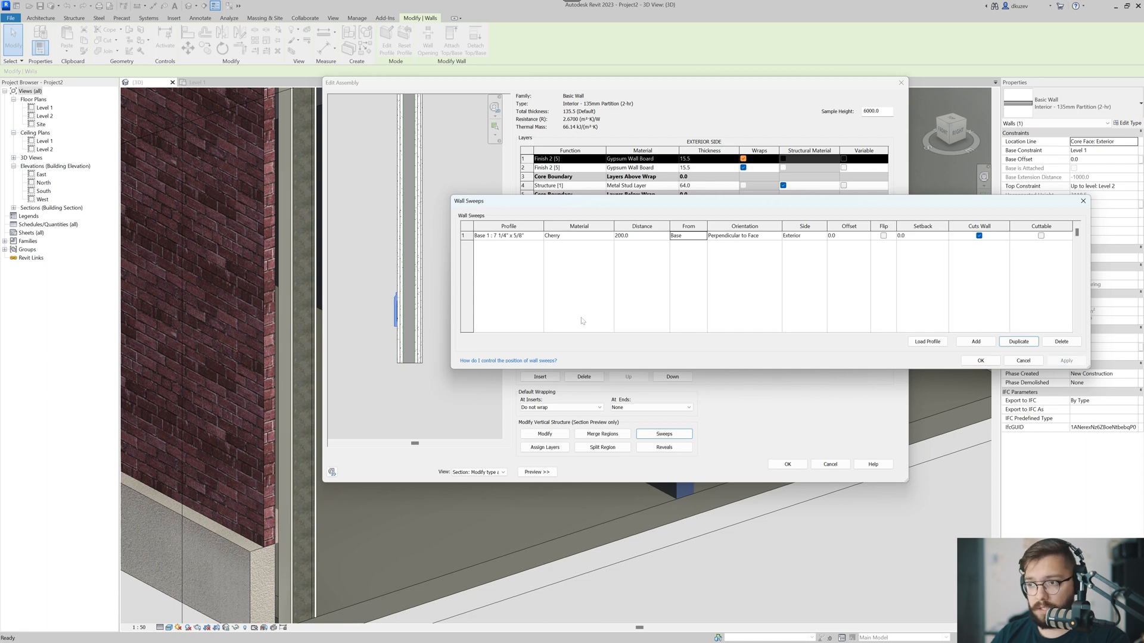
Switch the sweep to the Interior side of the partition and apply it.
left_click(804, 236)
left_click(822, 236)
left_click(798, 254)
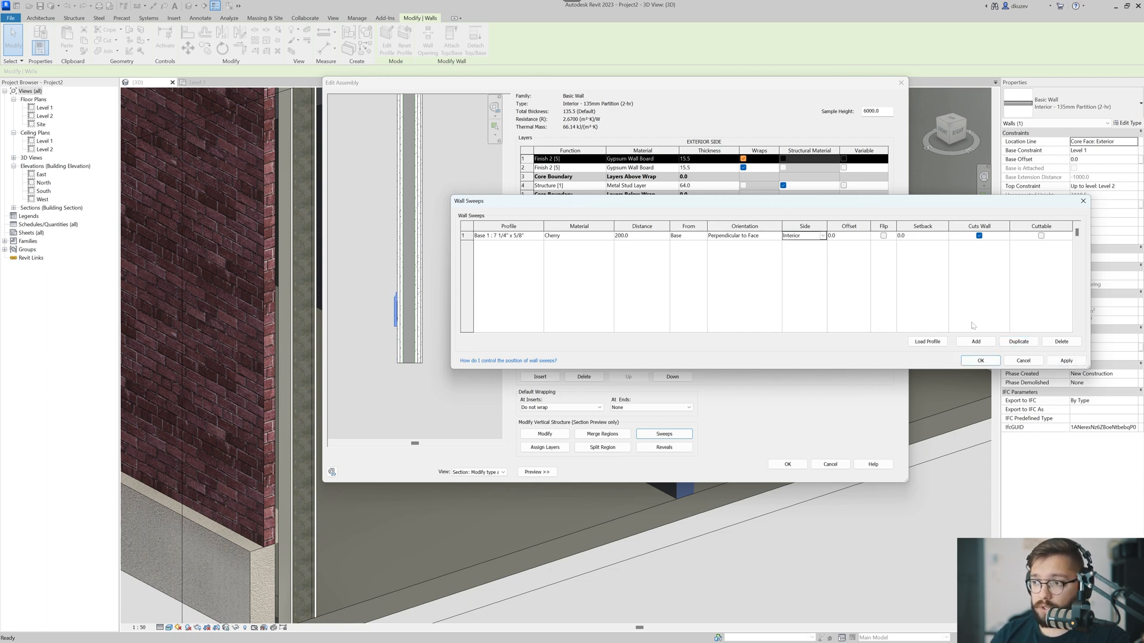
left_click(1066, 360)
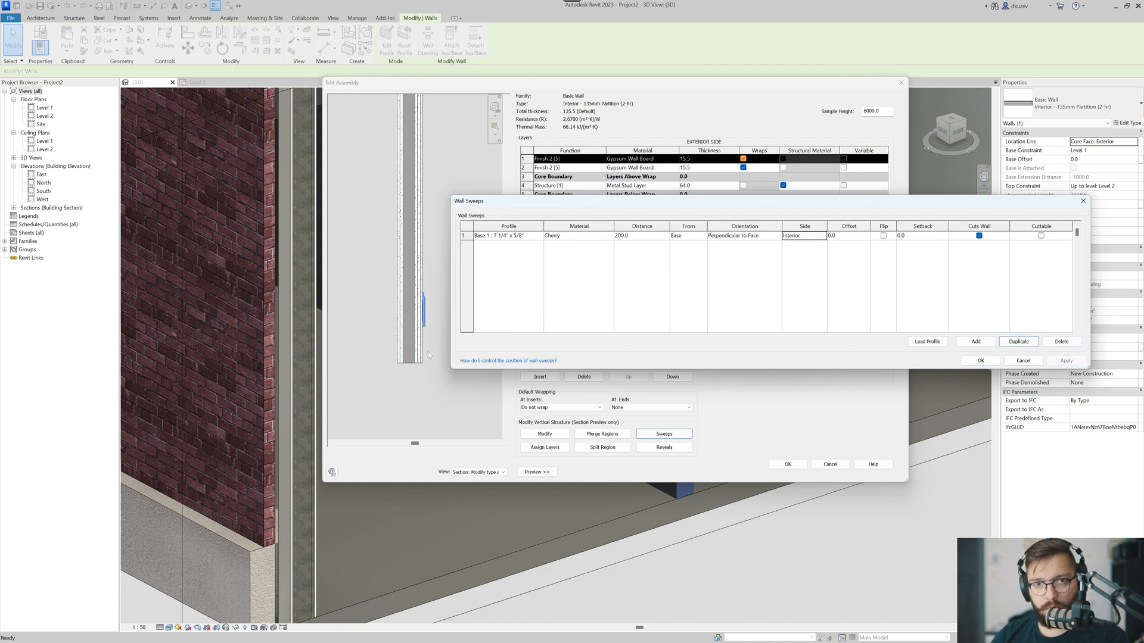
Set the interior baseboard sweep's offset to 200 mm and apply it.
left_click(861, 237)
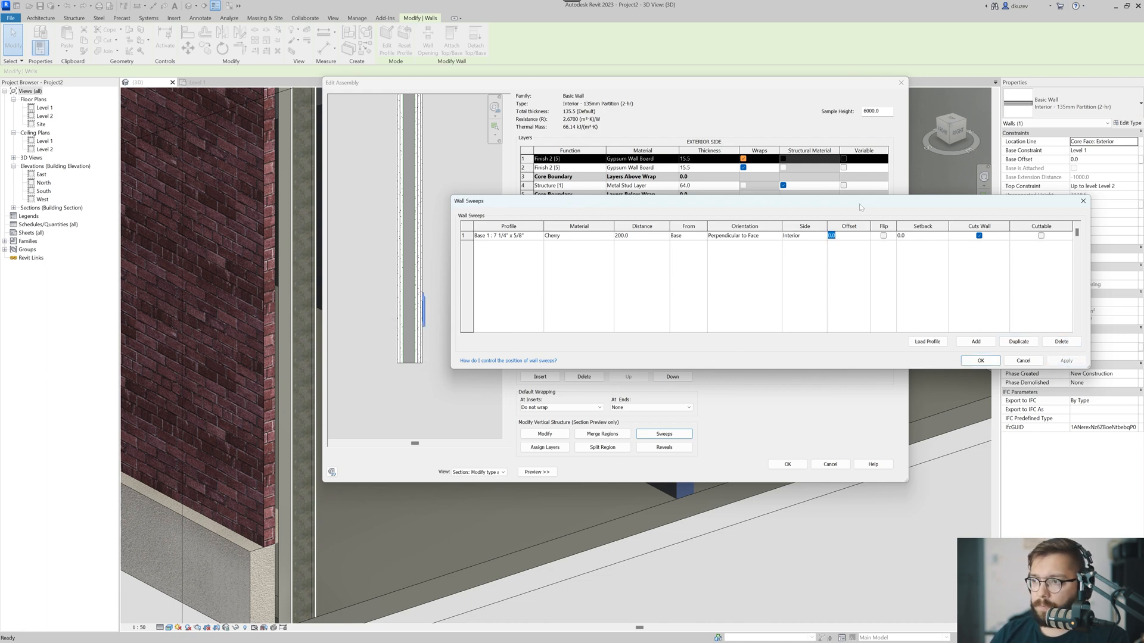
left_click_drag(859, 208, 879, 193)
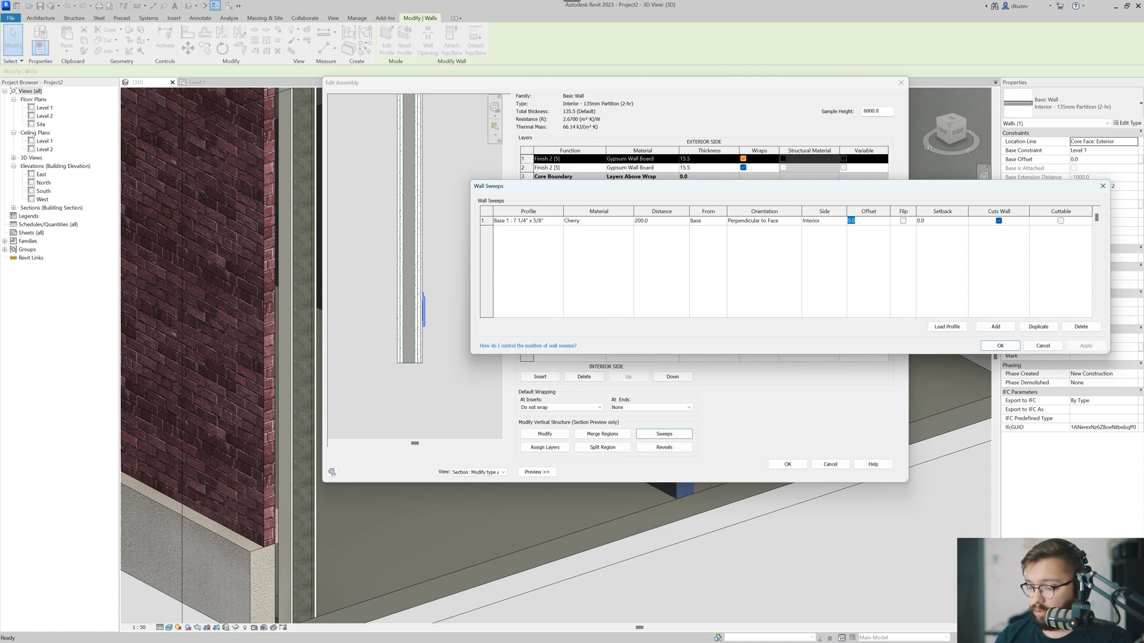
type("200")
key("Tab")
left_click(1085, 345)
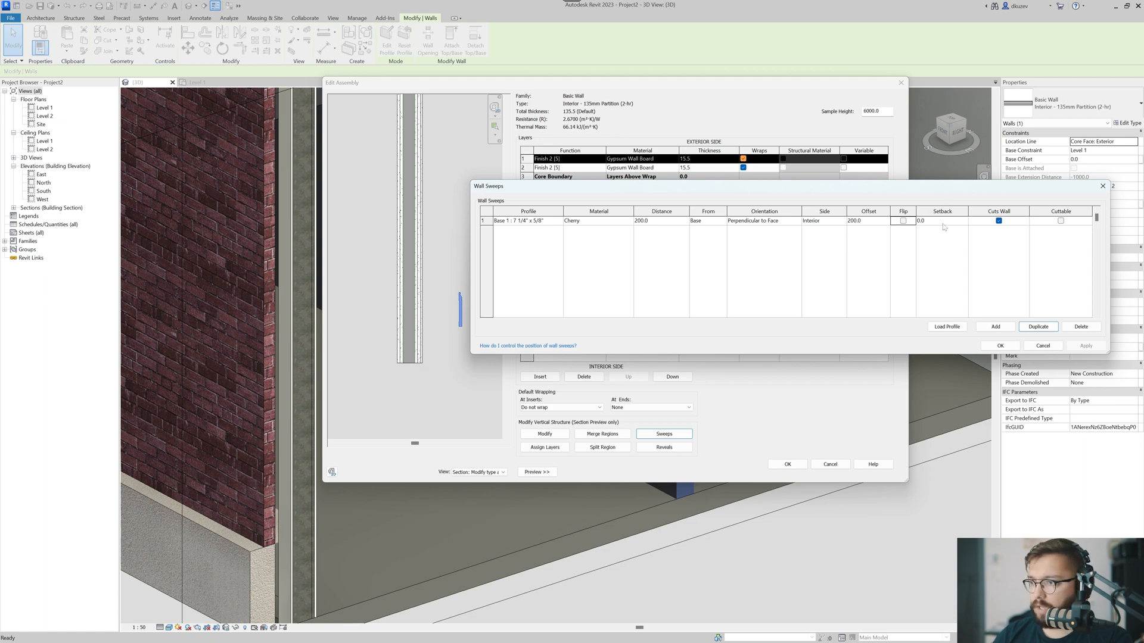
Try flipping the sweep's profile, apply it, and restore the unflipped state.
left_click(903, 221)
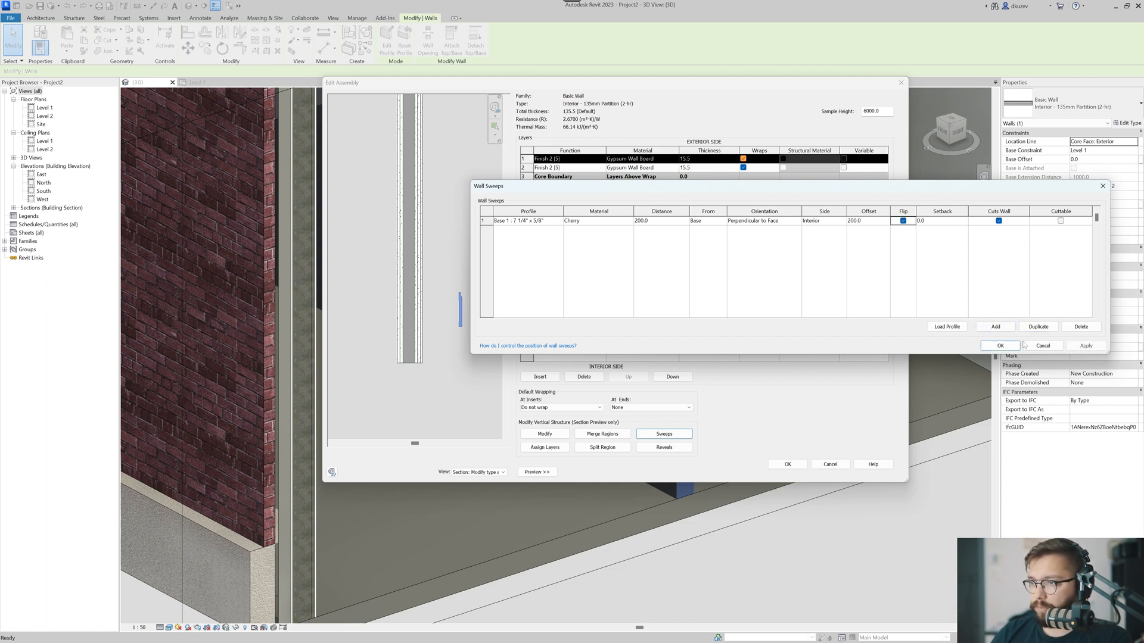
left_click(1080, 347)
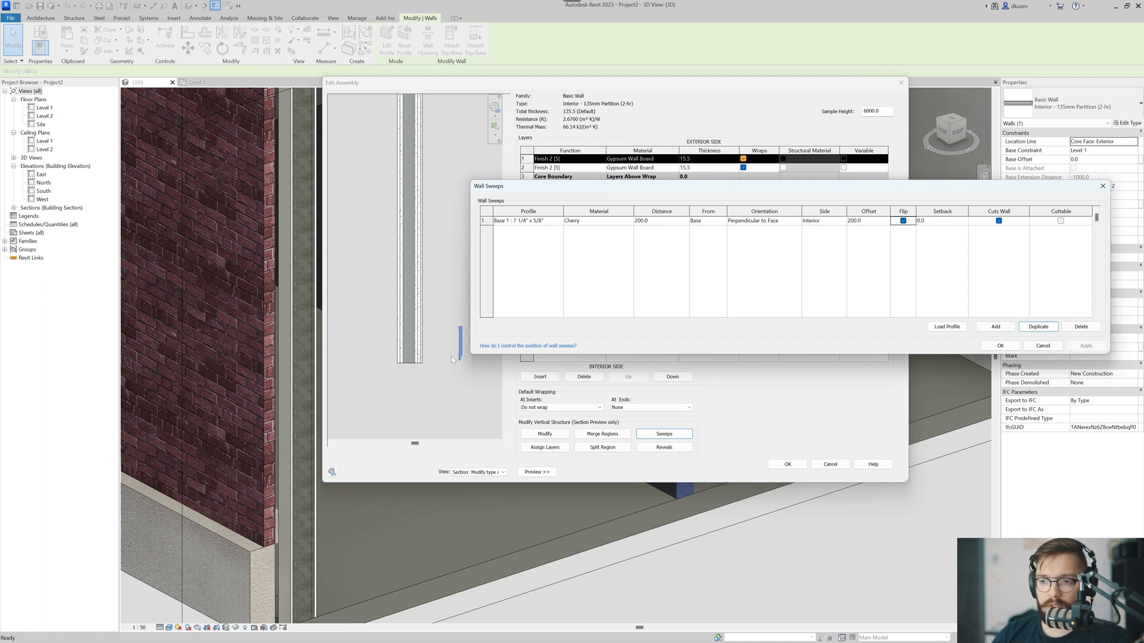
left_click(911, 221)
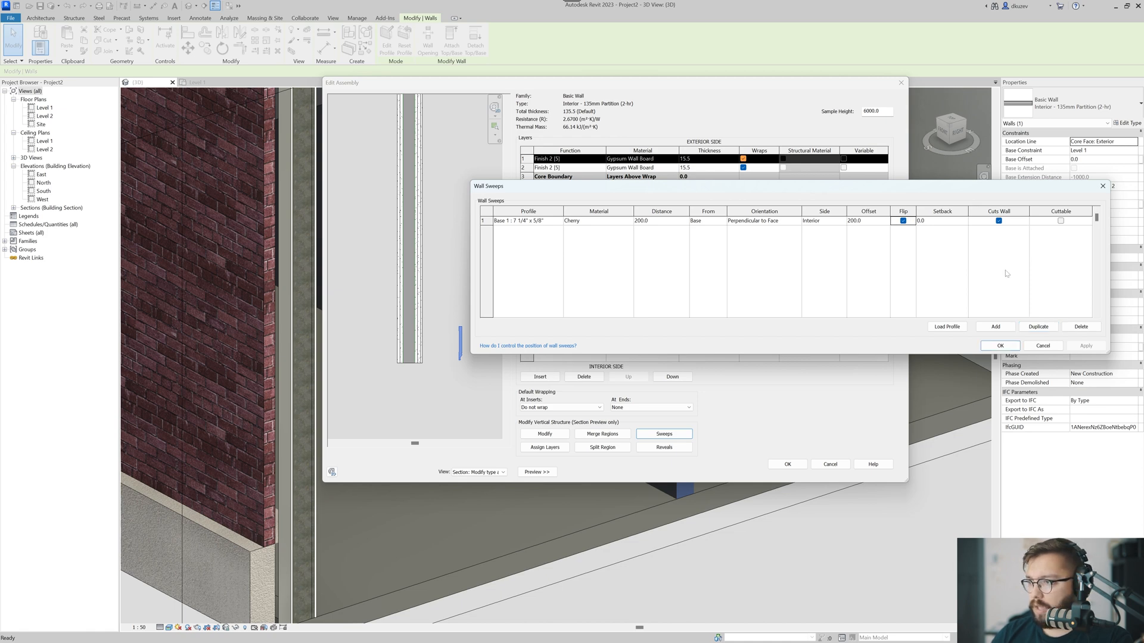
left_click(903, 221)
left_click(1083, 347)
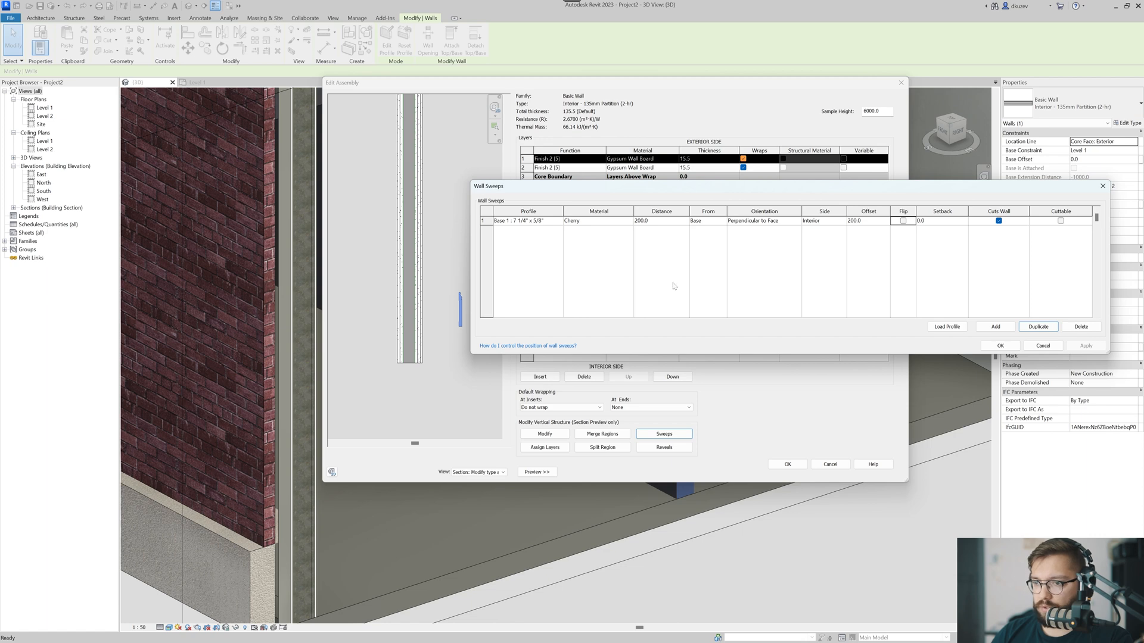
Set both the sweep's offset and its distance from the base to 0.0 and apply.
left_click(868, 222)
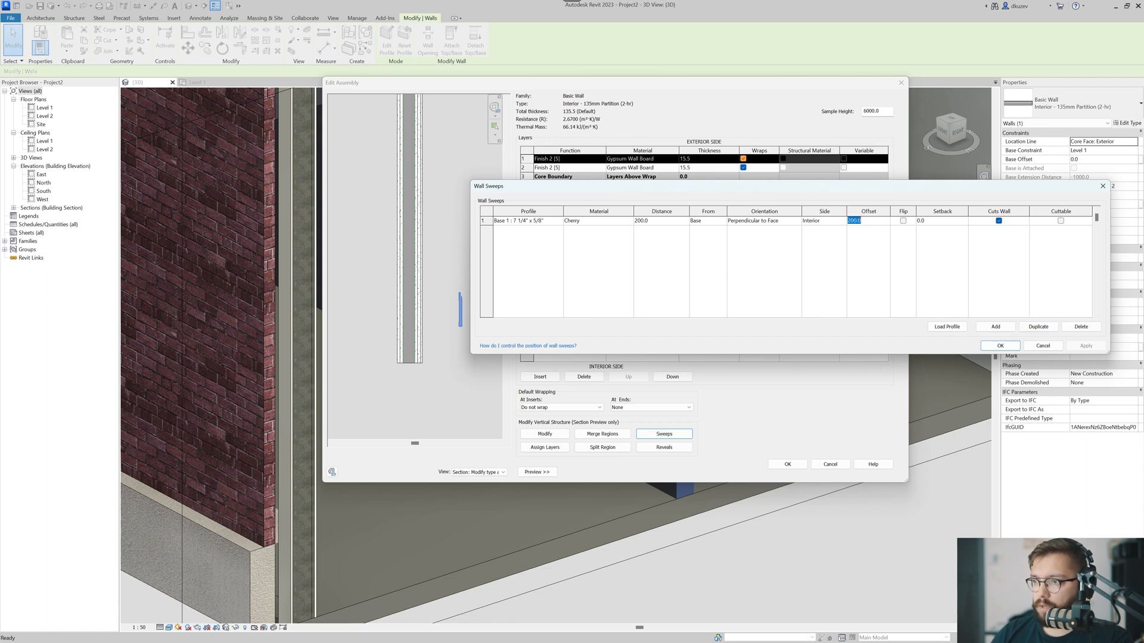
type("0.0")
left_click(656, 220)
type("0.0")
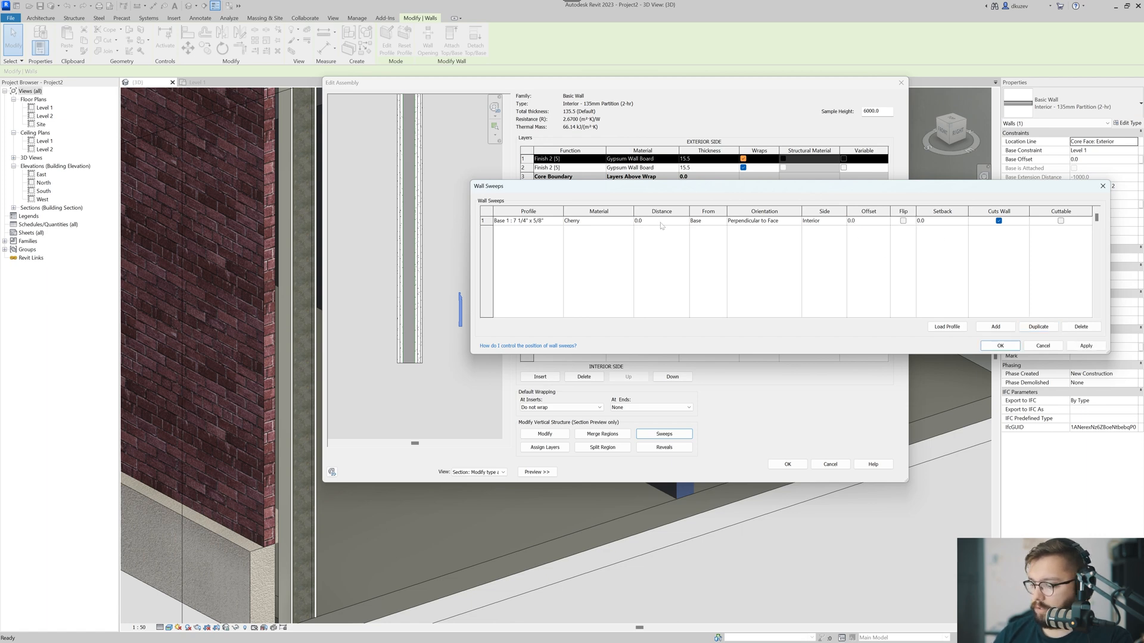
key("Tab")
left_click(1078, 344)
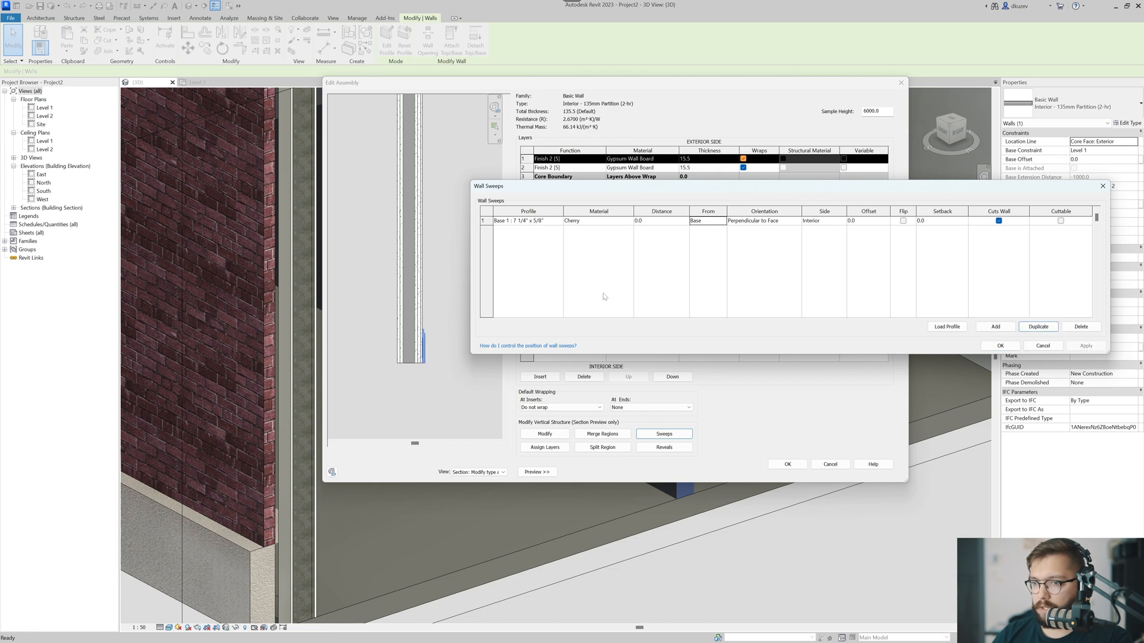
Duplicate the interior sweep, set the copy's side to Exterior, and accept the changes to the partition type.
left_click(483, 221)
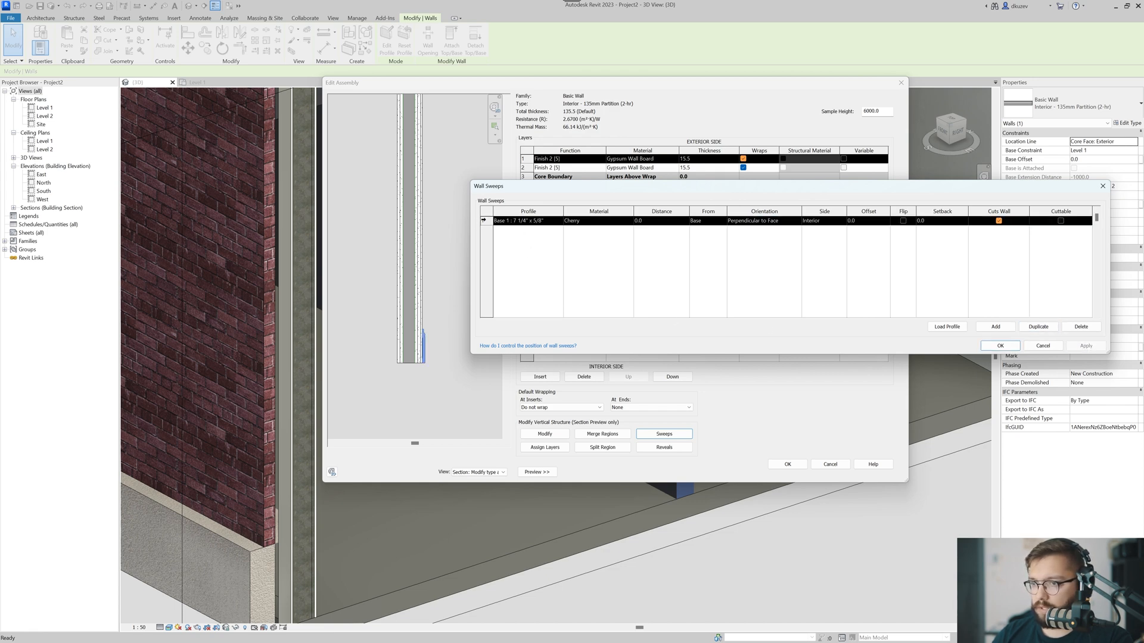
left_click(1038, 326)
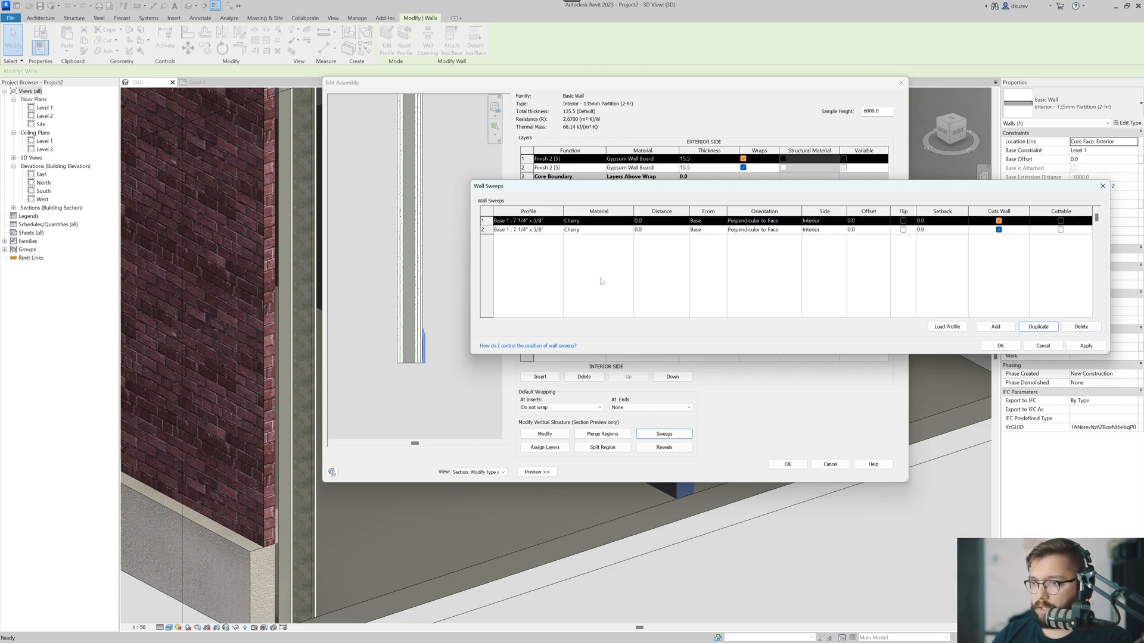
left_click(706, 230)
left_click(824, 230)
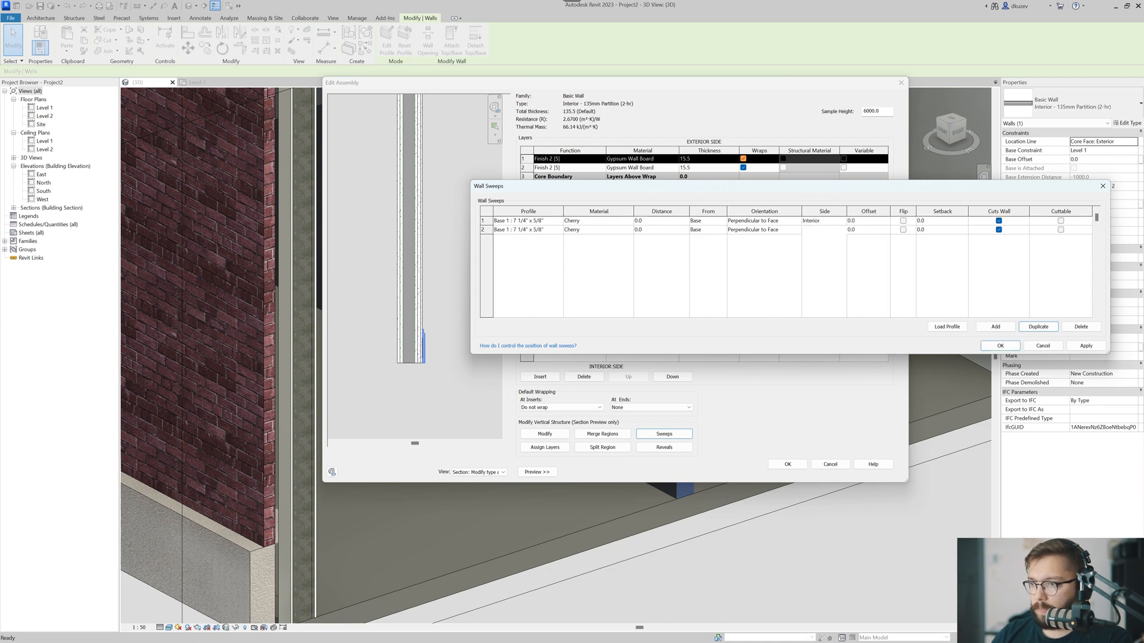
left_click(842, 230)
left_click(819, 244)
left_click(1075, 346)
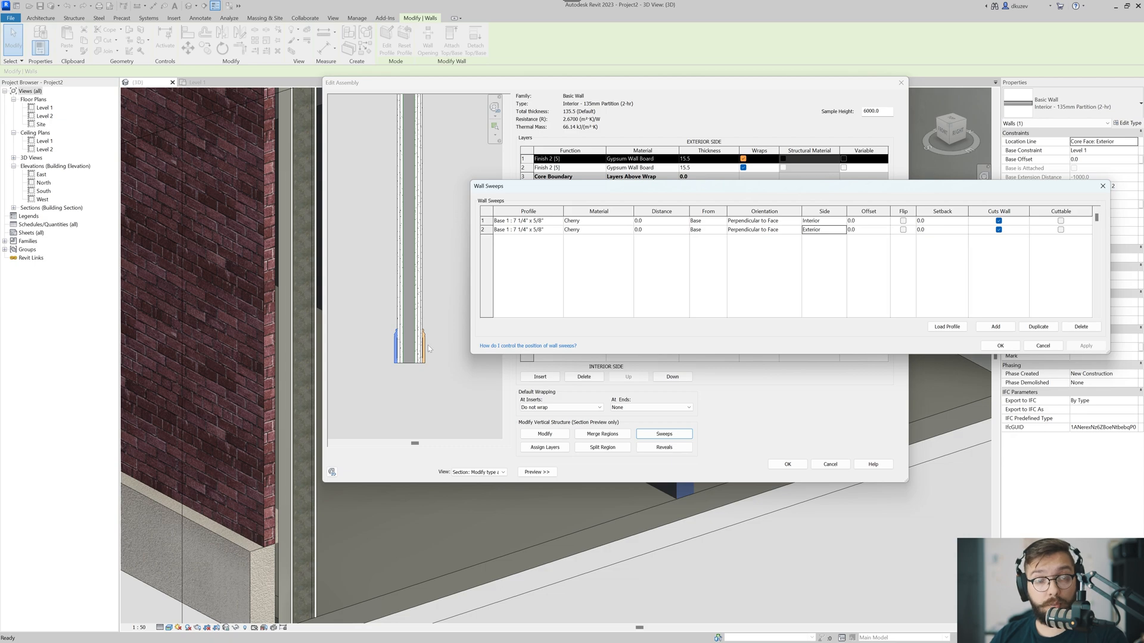
left_click(1000, 346)
left_click(793, 465)
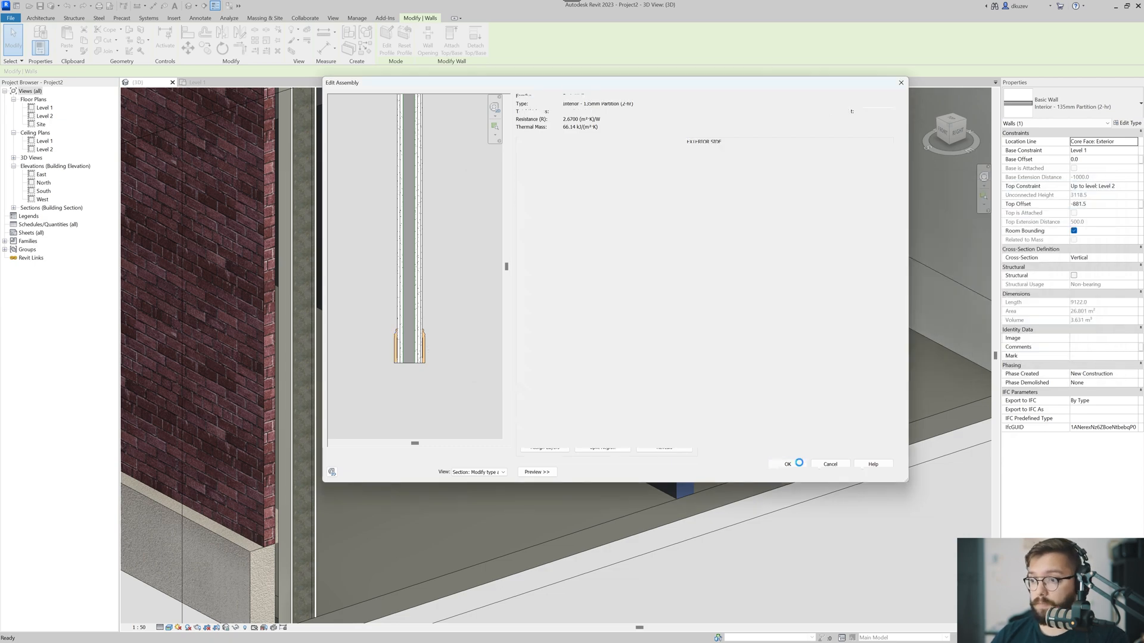
left_click(797, 471)
key("Escape")
Draw a trial partition of the same type about 1120 mm long beside the existing one and delete it.
scroll(750, 566, "down", 4)
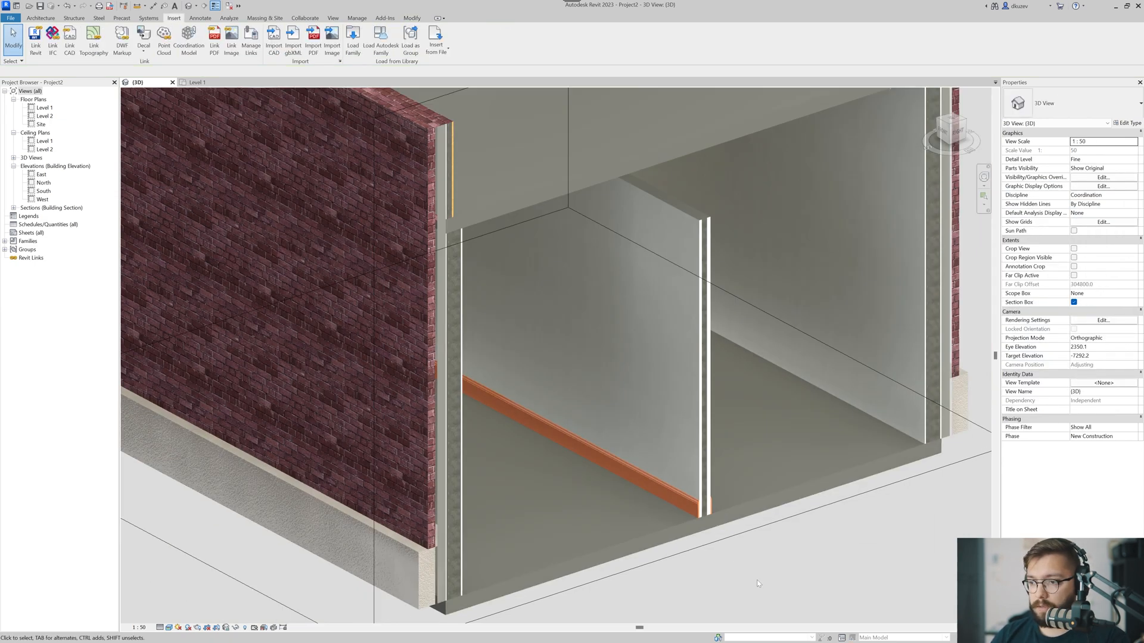
scroll(654, 510, "down", 2)
scroll(511, 378, "down", 2)
scroll(511, 378, "down", 1)
left_click(510, 377)
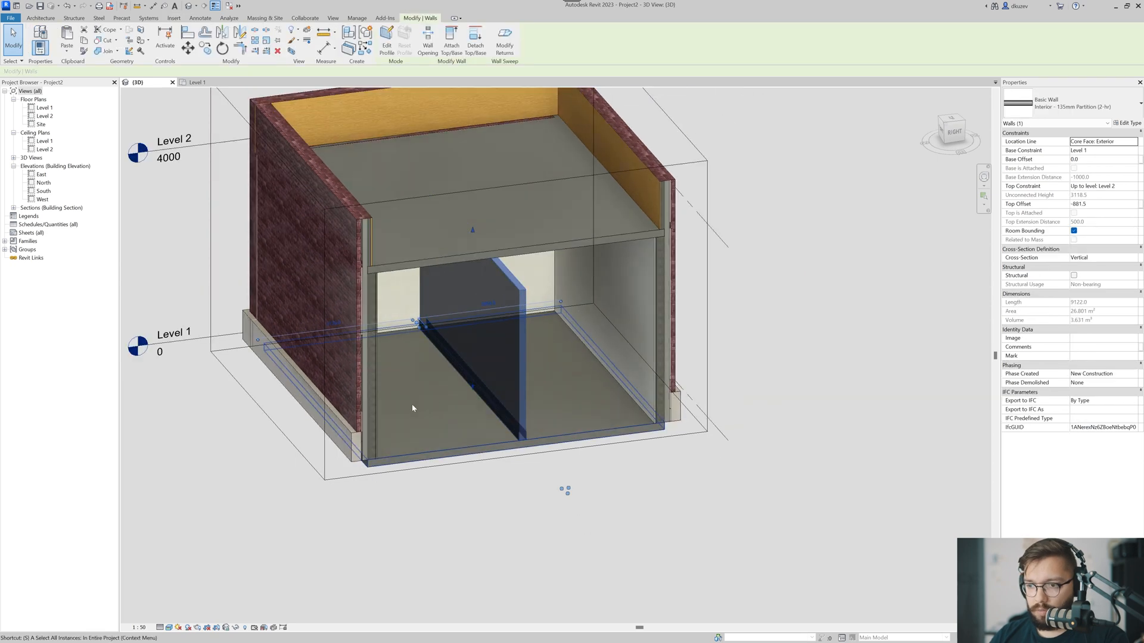
key("Escape")
left_click(462, 372)
key("Escape")
scroll(405, 390, "up", 5)
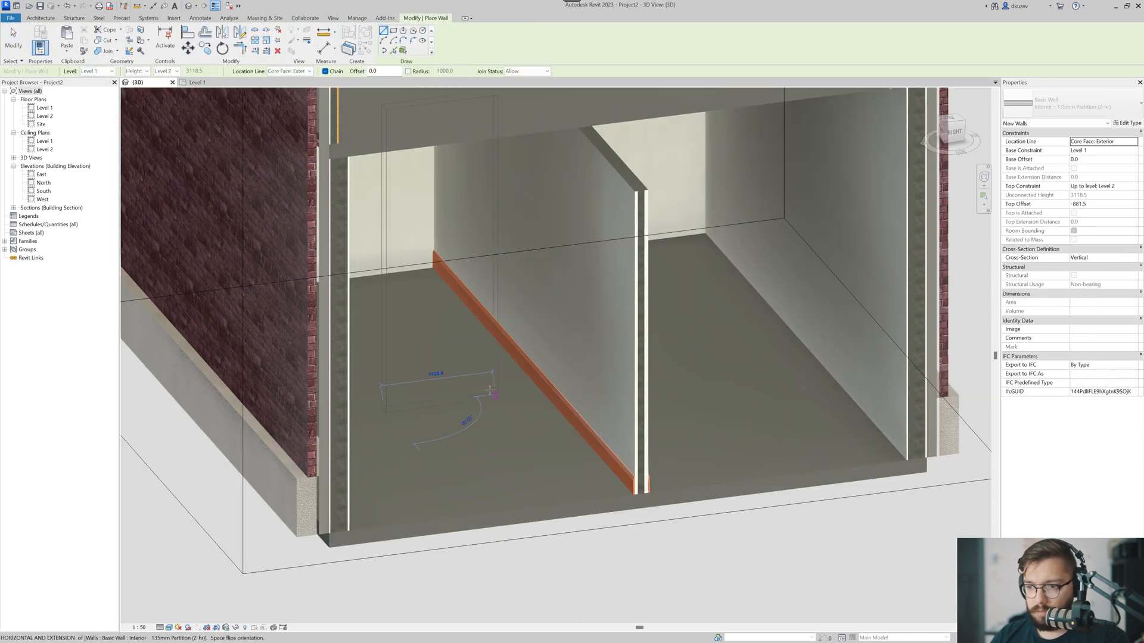
scroll(459, 447, "up", 1)
scroll(488, 394, "up", 3)
left_click(486, 397)
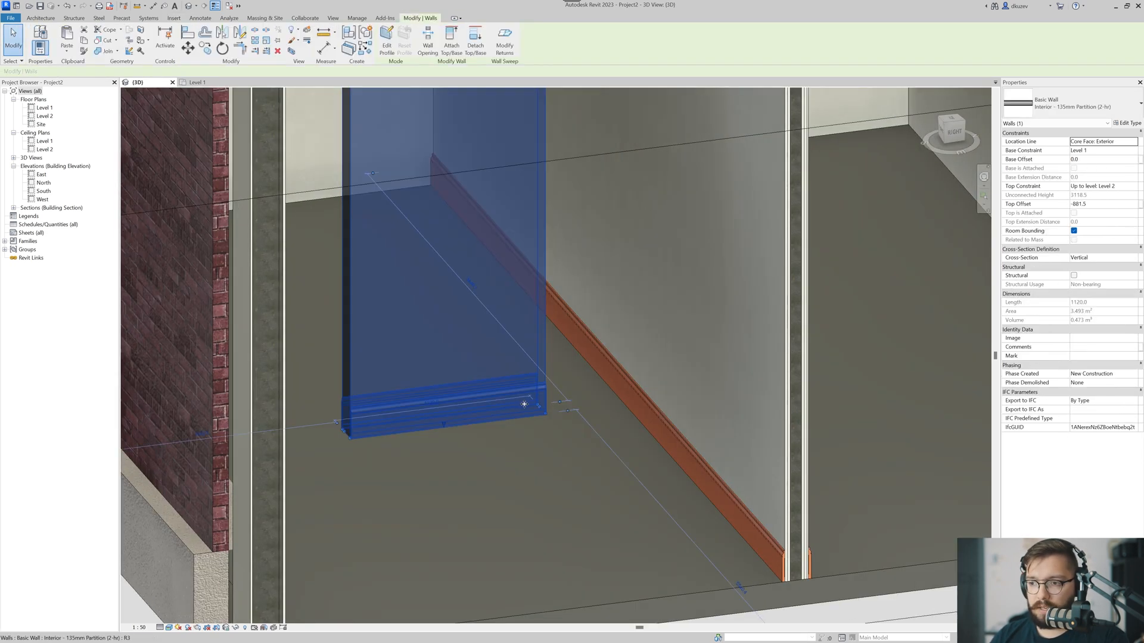
scroll(527, 401, "down", 2)
key("Delete")
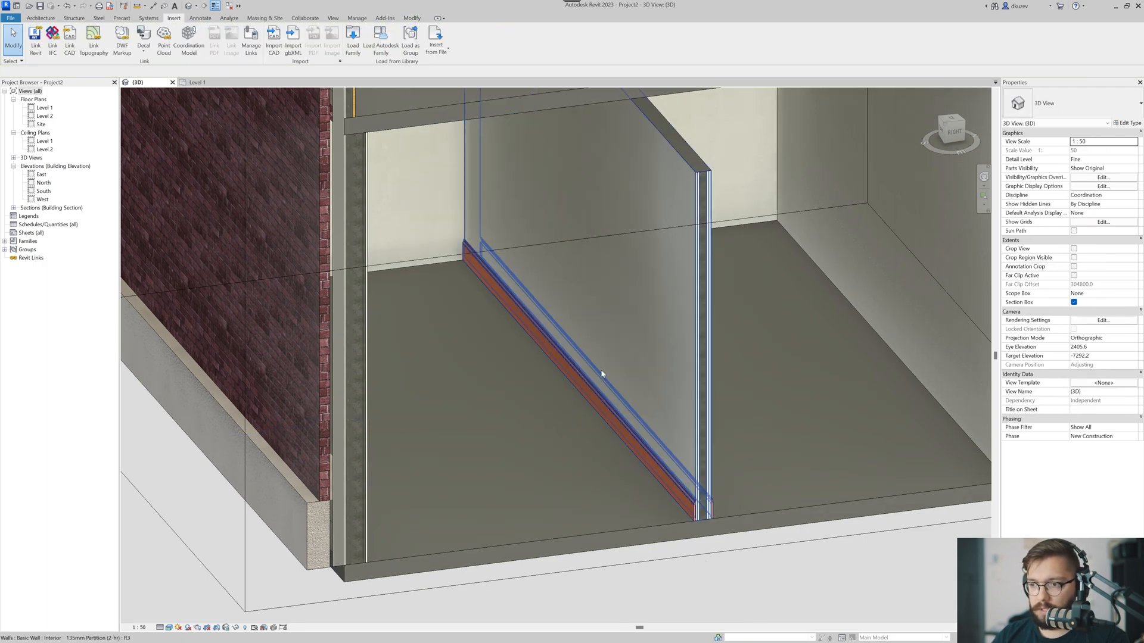
Draw a partition of the same type, about 2280 mm long, crossing the existing partition.
left_click(601, 376)
key("c")
key("s")
left_click(457, 413)
left_click(715, 382)
key("Escape")
key("Escape")
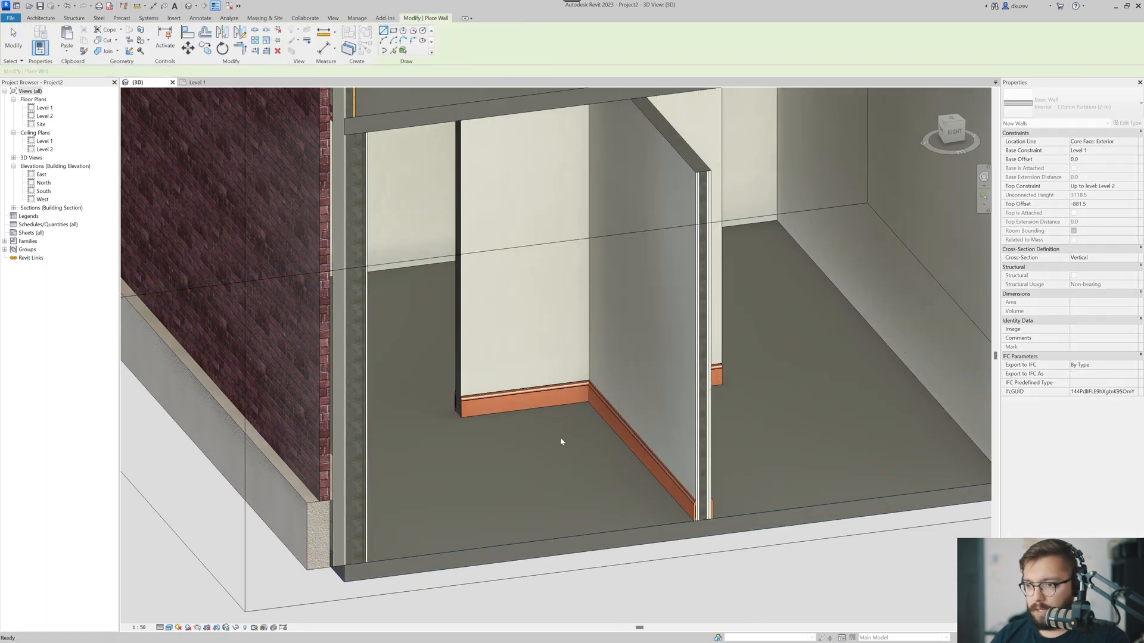
Examine how the cherry baseboards join at the partition corners and run along both sides of the walls.
scroll(587, 395, "up", 5)
scroll(552, 360, "up", 4)
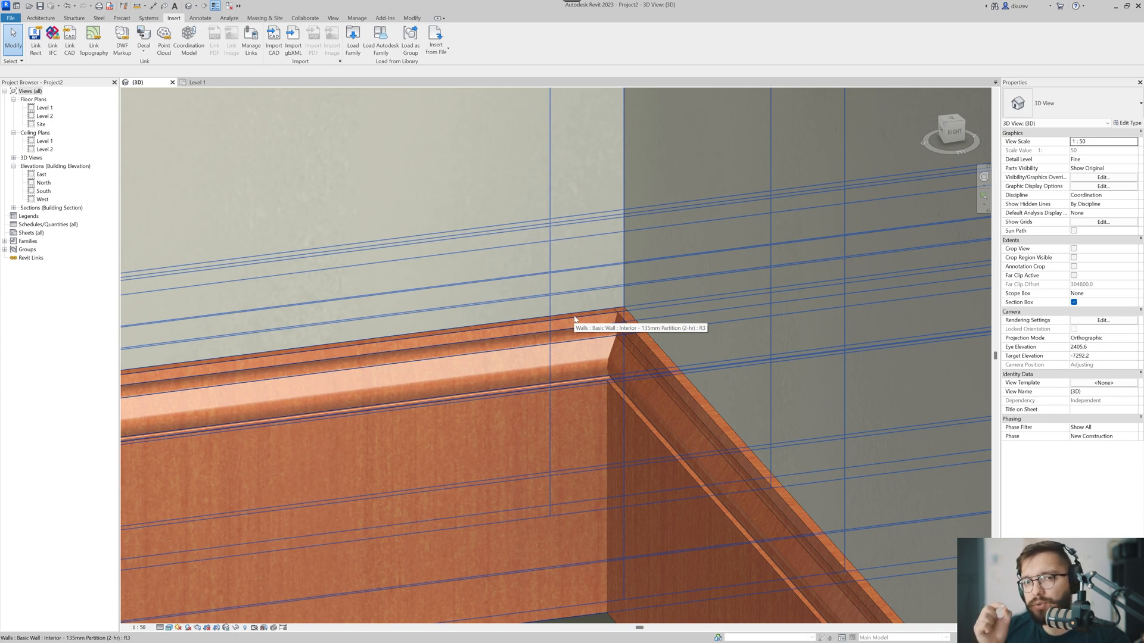
scroll(602, 363, "down", 5)
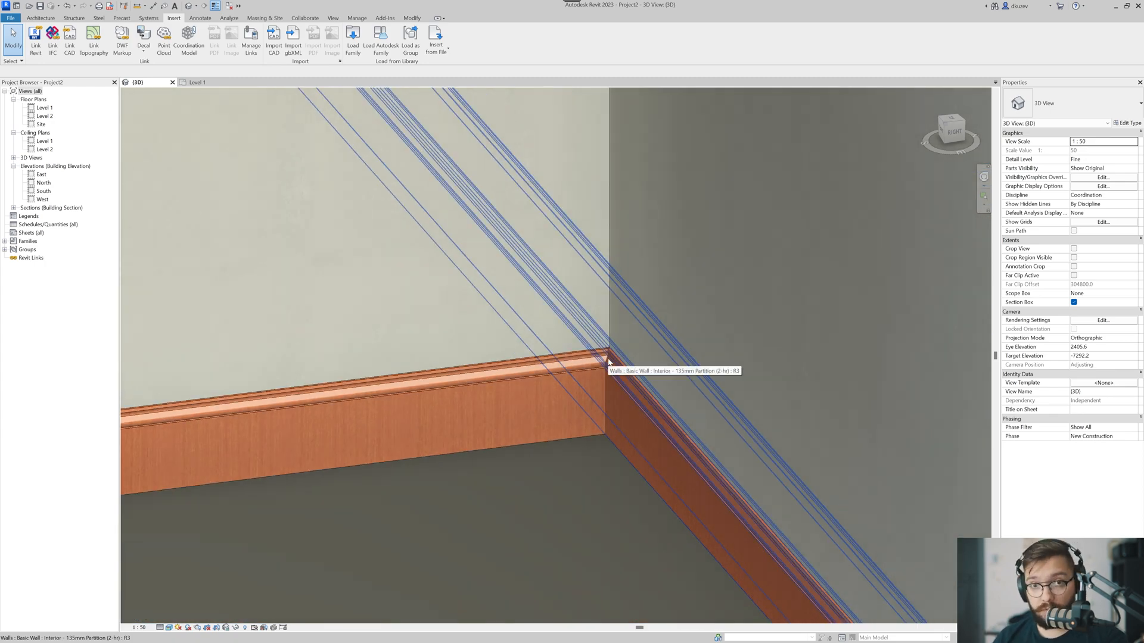
scroll(608, 362, "down", 10)
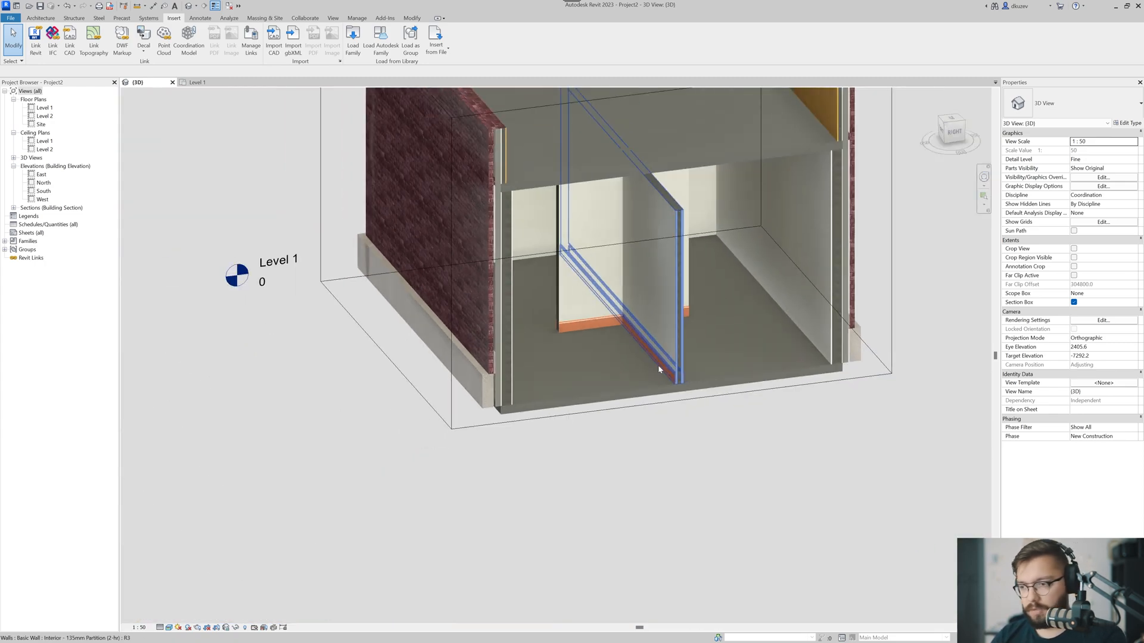
middle_click_drag(703, 388, 572, 322, "shift")
scroll(567, 365, "up", 10)
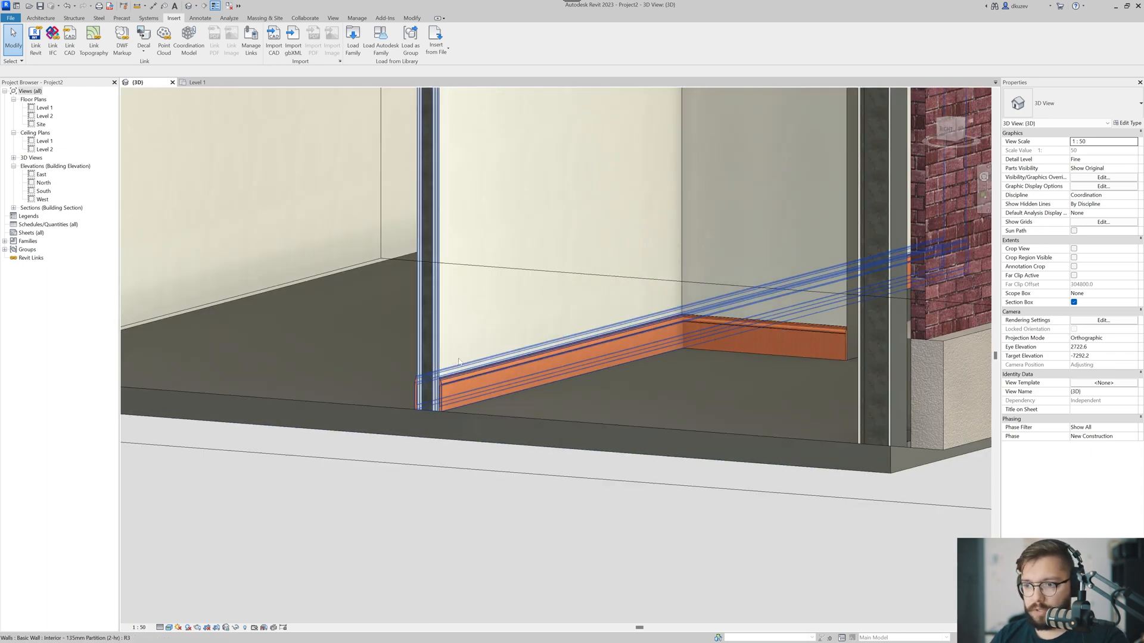
middle_click_drag(537, 375, 501, 327, "shift")
scroll(544, 442, "down", 5)
left_click(529, 346)
key("Escape")
scroll(494, 304, "up", 4)
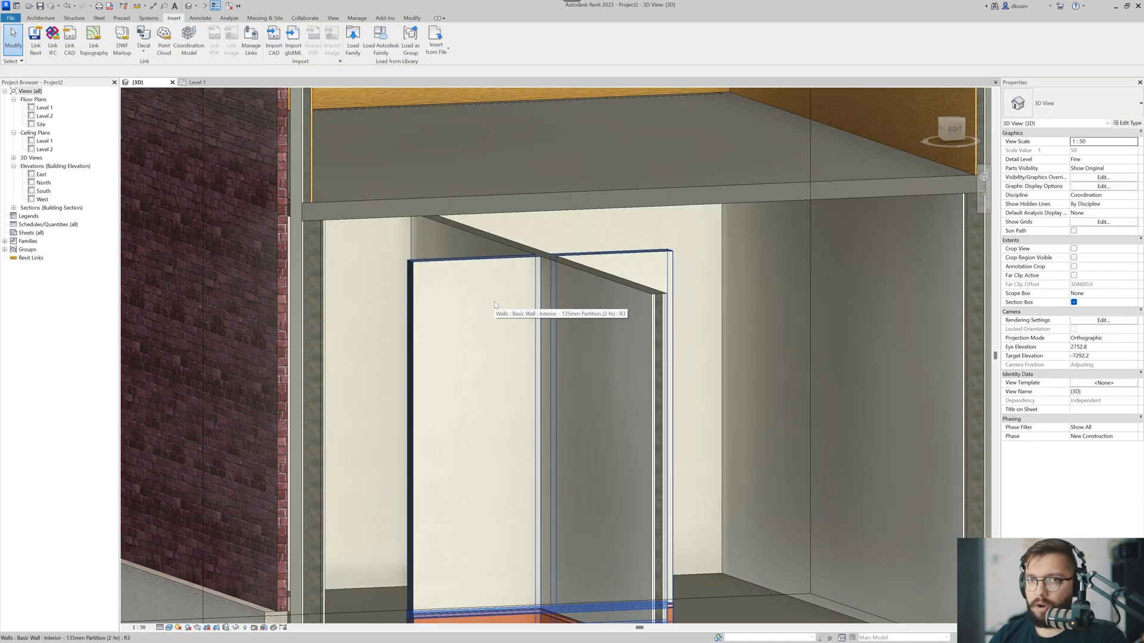
Load the Cornice 2 profile family from the Profiles category of the Autodesk library.
left_click(381, 38)
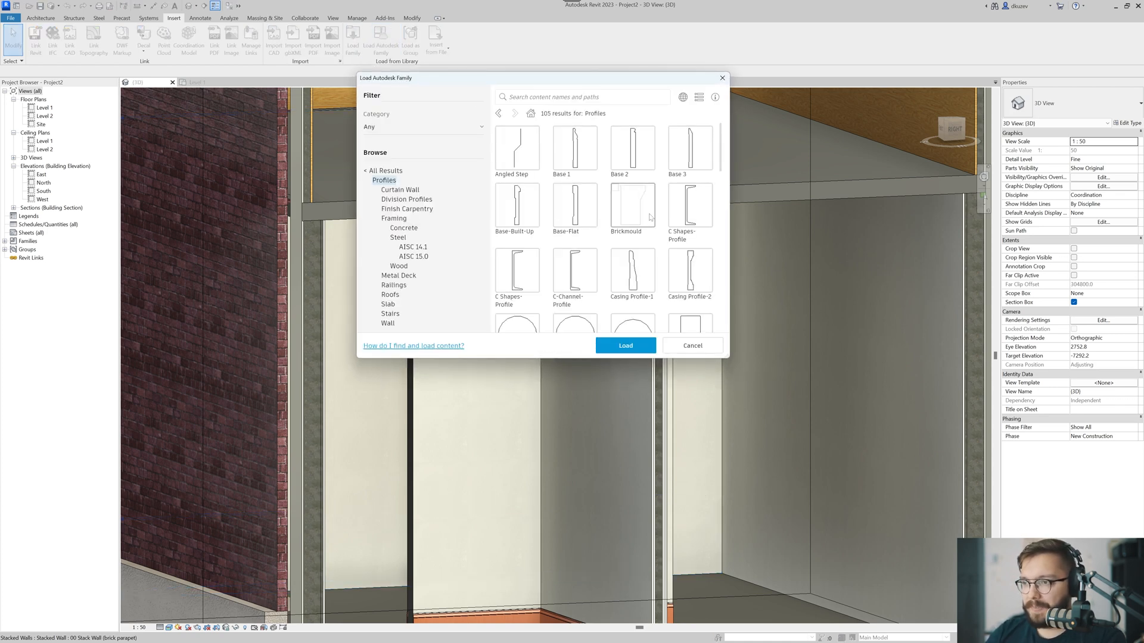
scroll(631, 221, "down", 1)
scroll(650, 217, "down", 2)
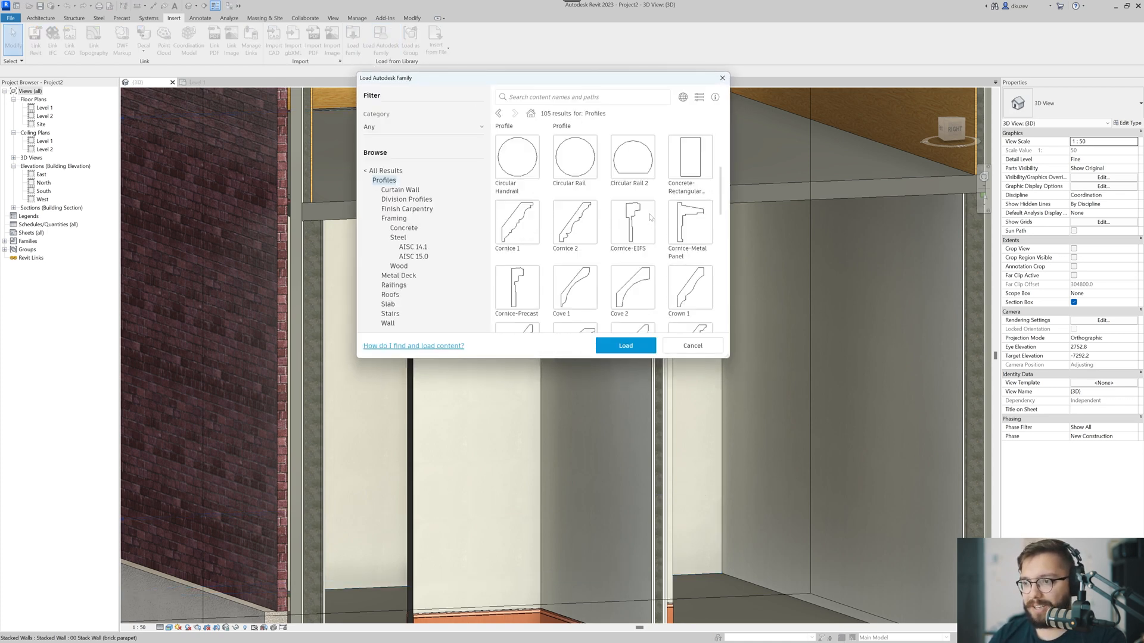
left_click(584, 234)
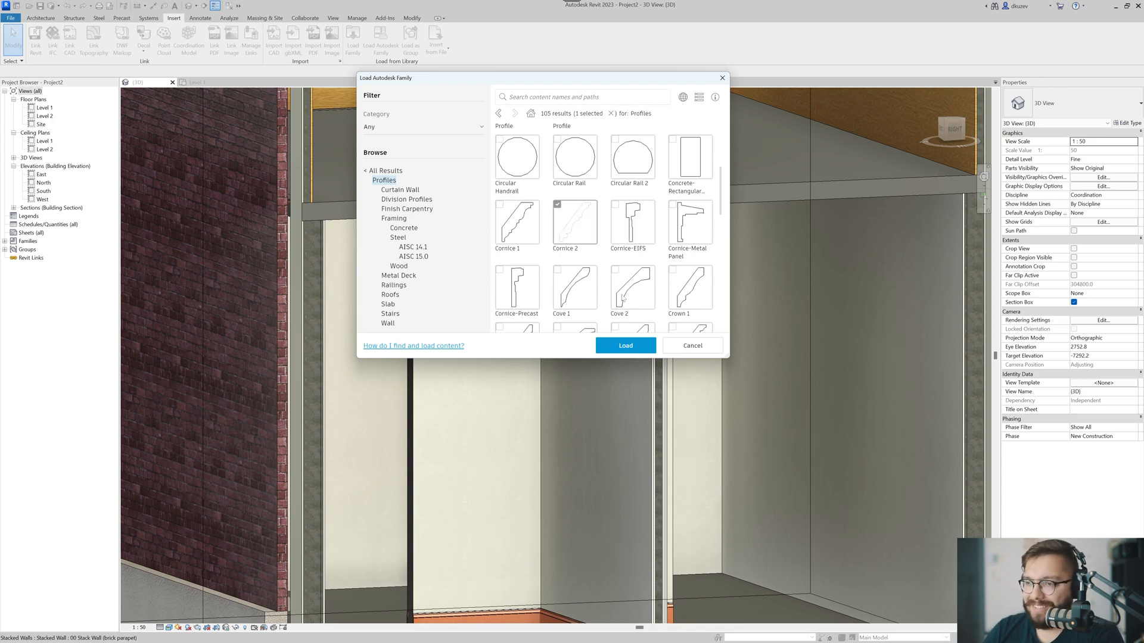
left_click(627, 347)
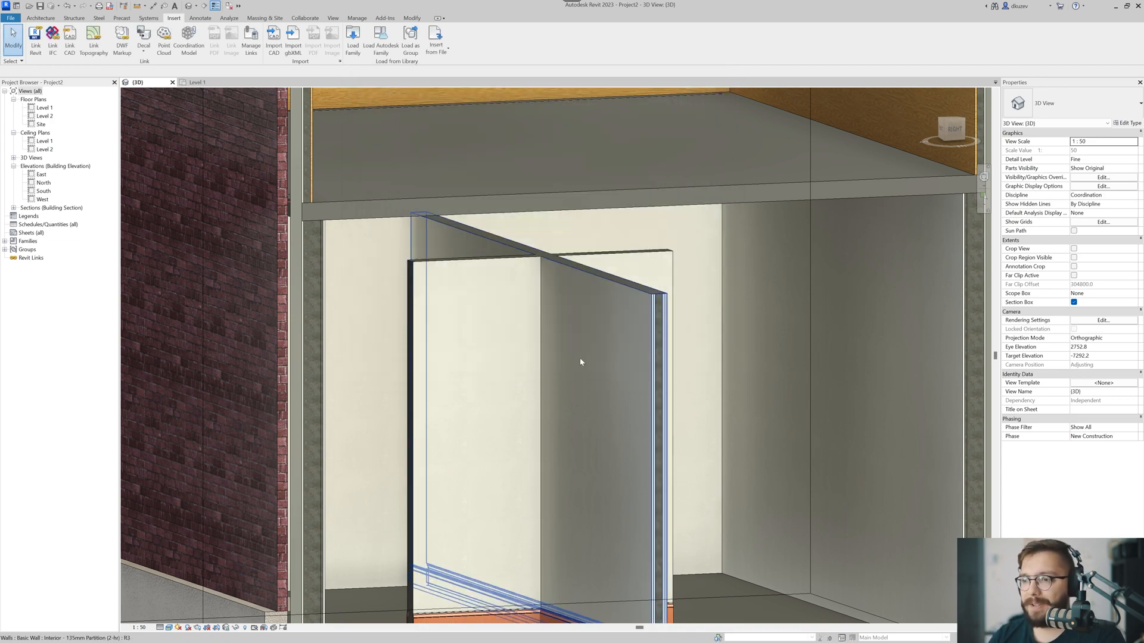
Duplicate the exterior sweep twice in the partition type's structure and set the first copy's side to Interior.
scroll(581, 357, "down", 3)
scroll(565, 324, "up", 5)
left_click(645, 308)
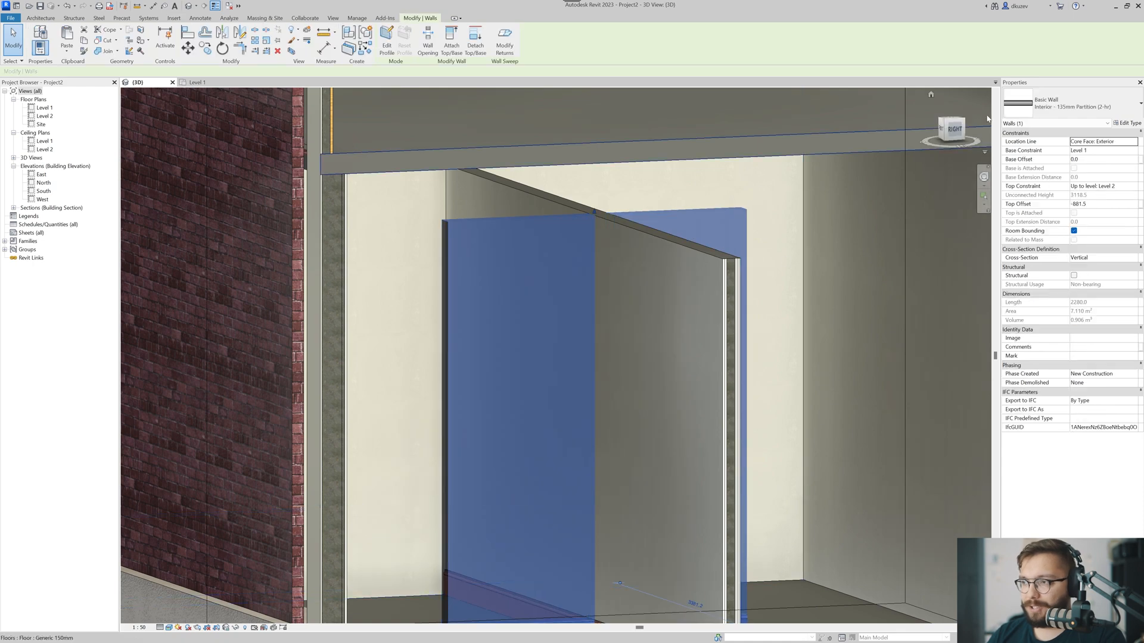
left_click(1128, 123)
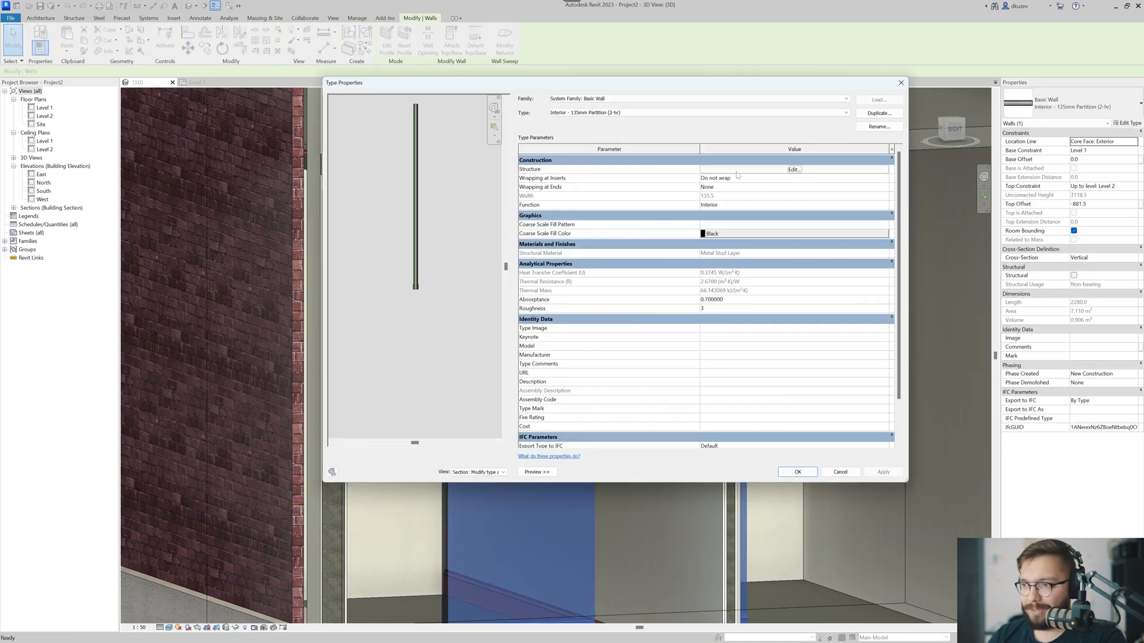
left_click(794, 169)
left_click(654, 434)
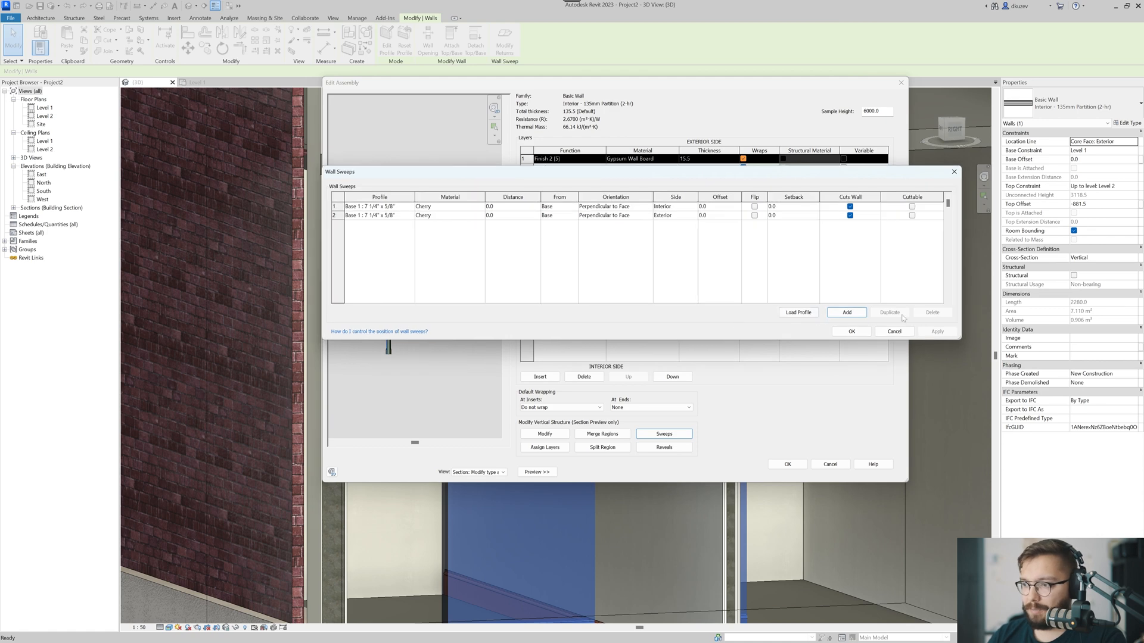
left_click(396, 216)
left_click(884, 313)
left_click(885, 313)
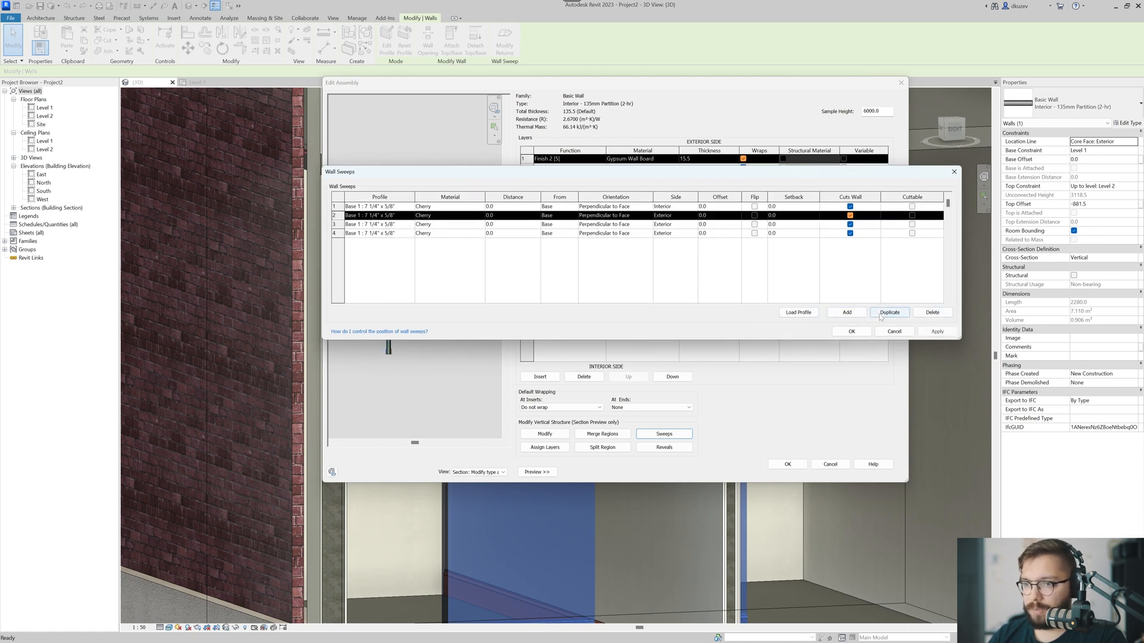
left_click(671, 226)
key("Return")
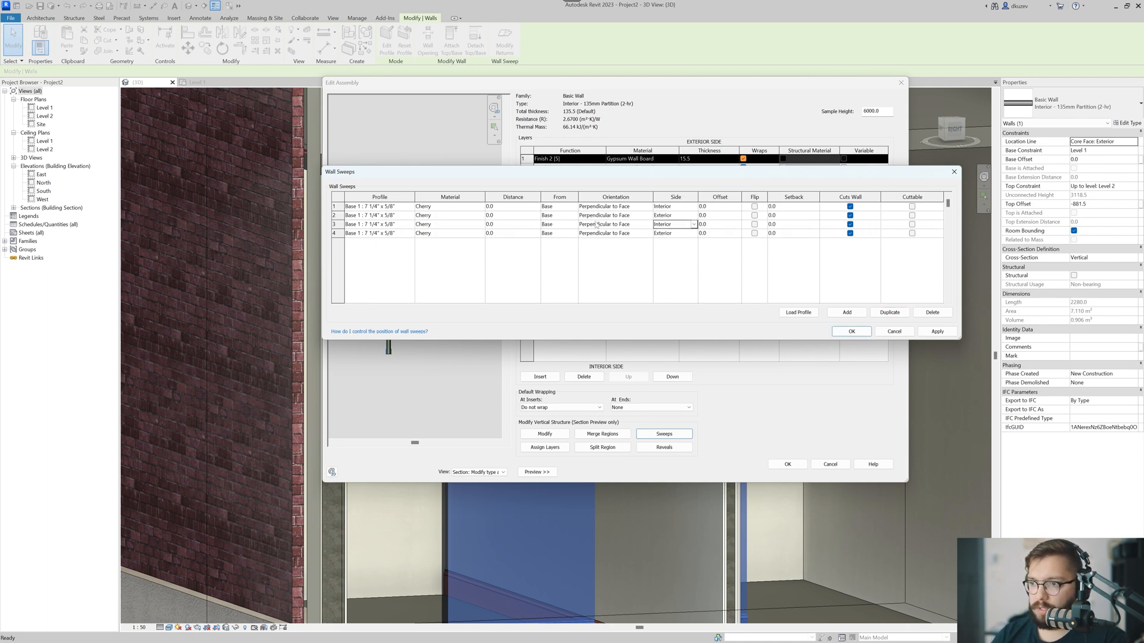
Assign the Cornice 2 : 4 3/8" x 3 1/2" profile to both duplicated sweeps in the partition type's structure.
left_click(411, 226)
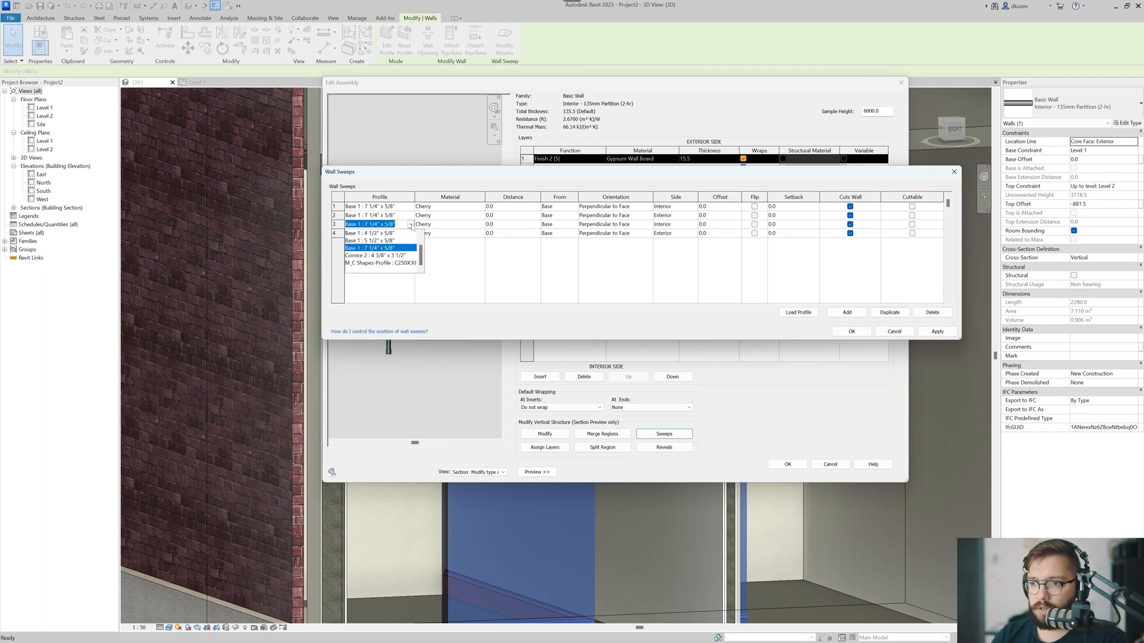
left_click(376, 257)
left_click(406, 233)
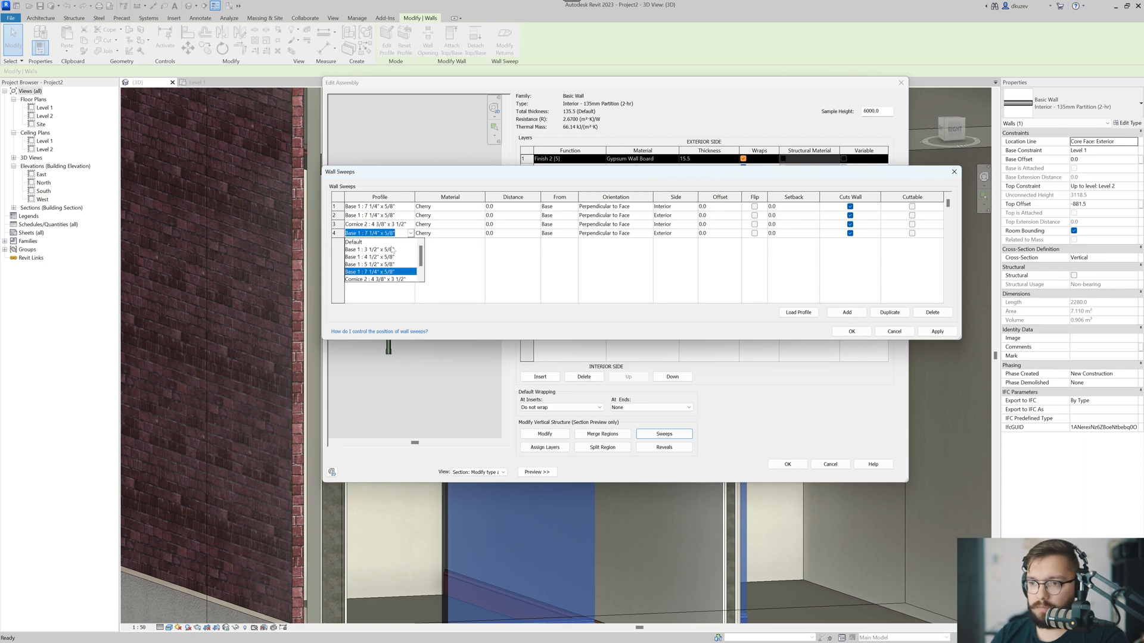
left_click(367, 279)
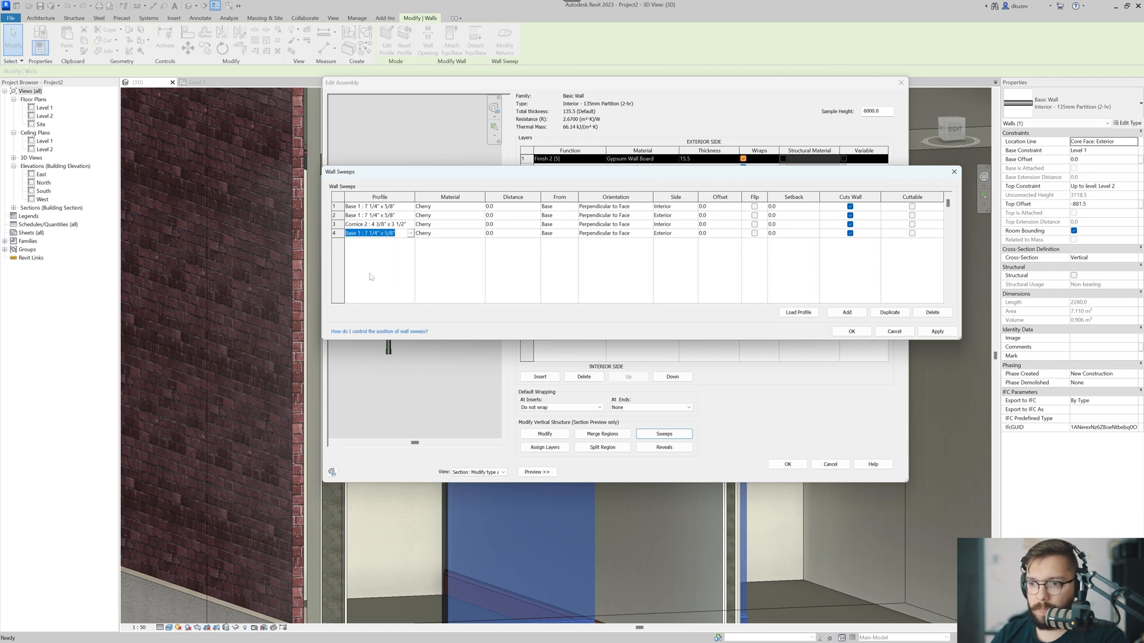
Measure the interior and exterior cornice sweeps from Top, apply the sweeps and check the wall top in the section preview.
left_click(568, 226)
left_click(574, 225)
left_click(563, 241)
left_click(574, 234)
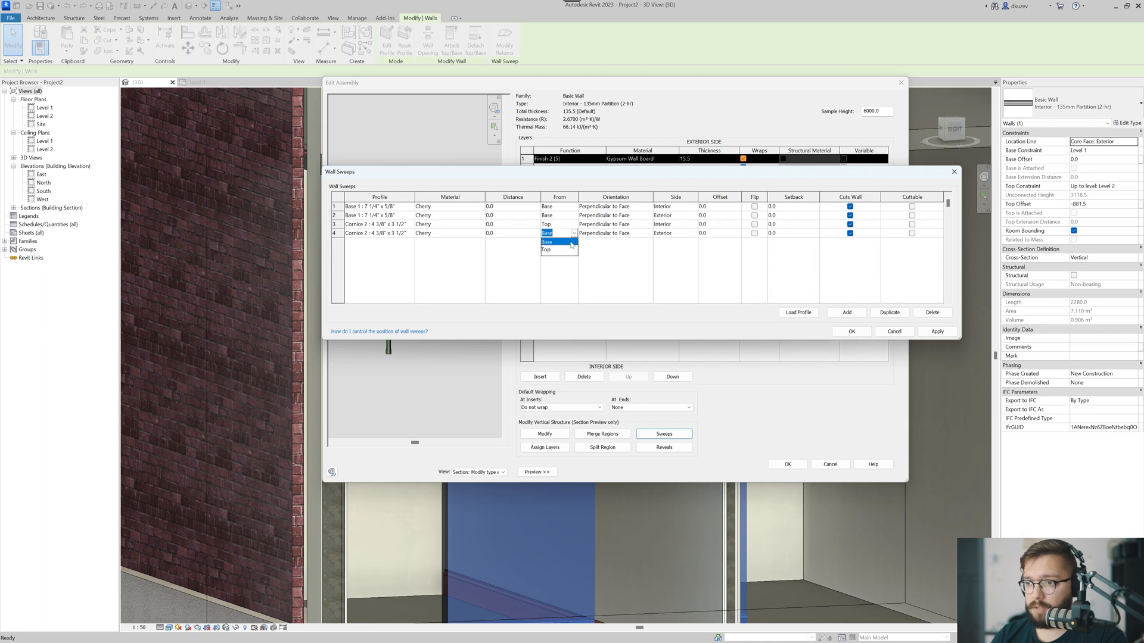
left_click(563, 250)
left_click(937, 331)
left_click_drag(641, 172, 645, 319)
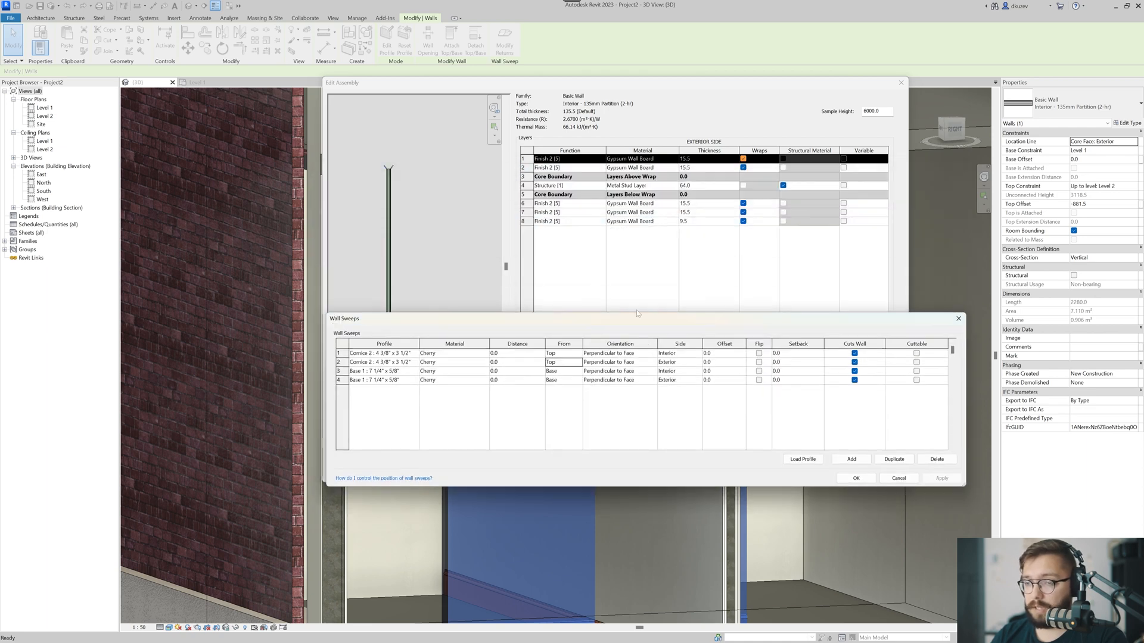
key("Return")
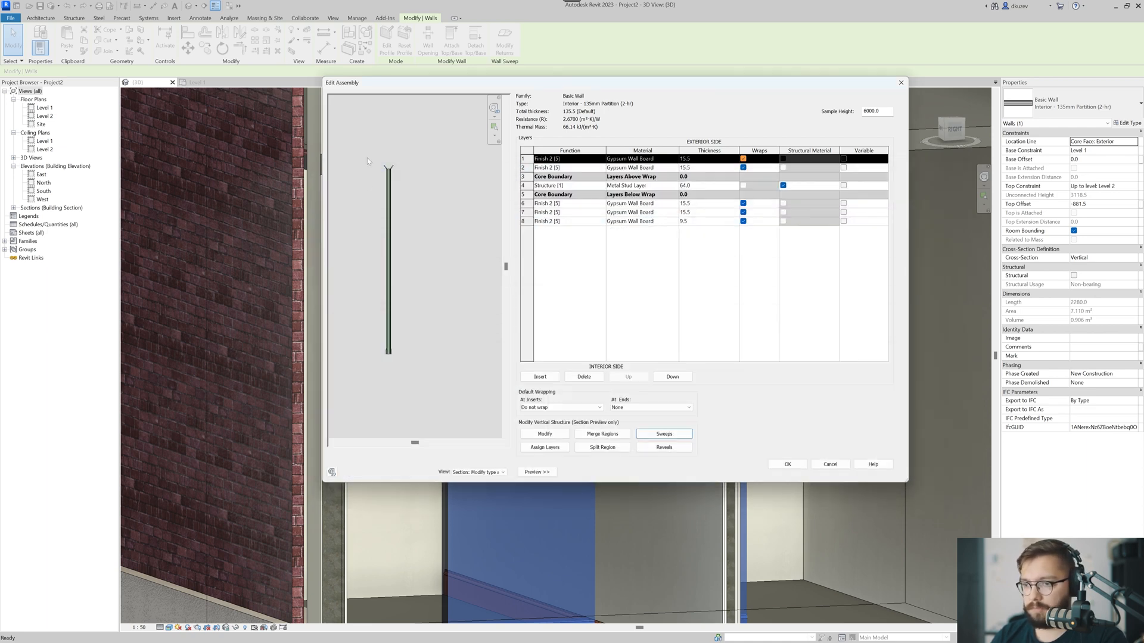
scroll(411, 221, "up", 5)
scroll(410, 221, "up", 1)
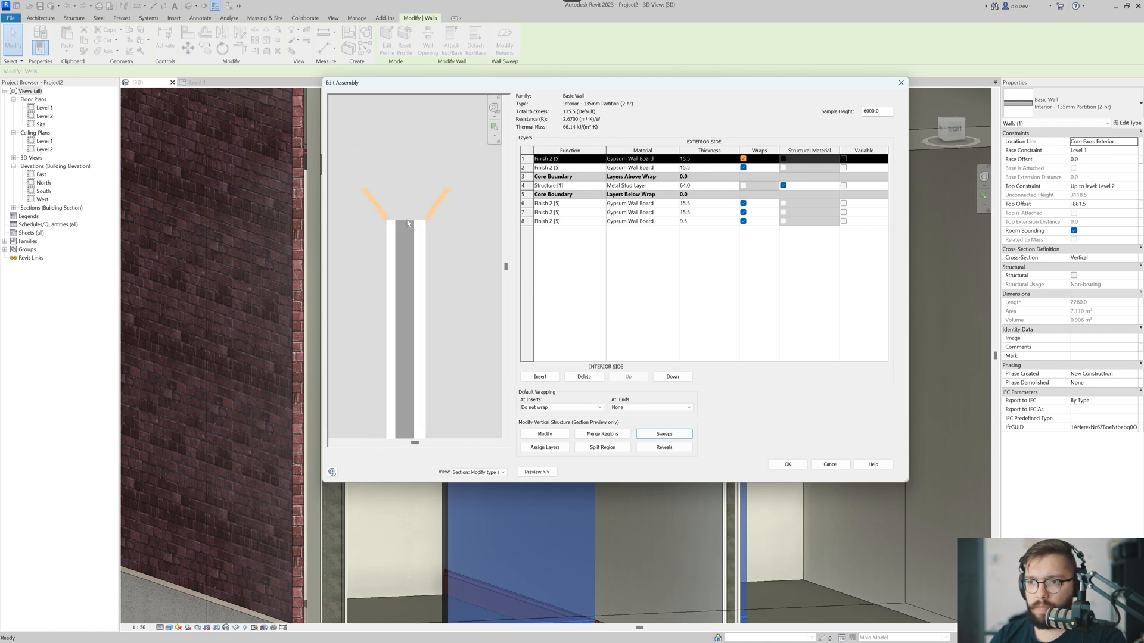
Try flipping the interior and exterior cornice sweeps, keeping both baseboards unflipped, and apply it to the preview.
left_click(664, 433)
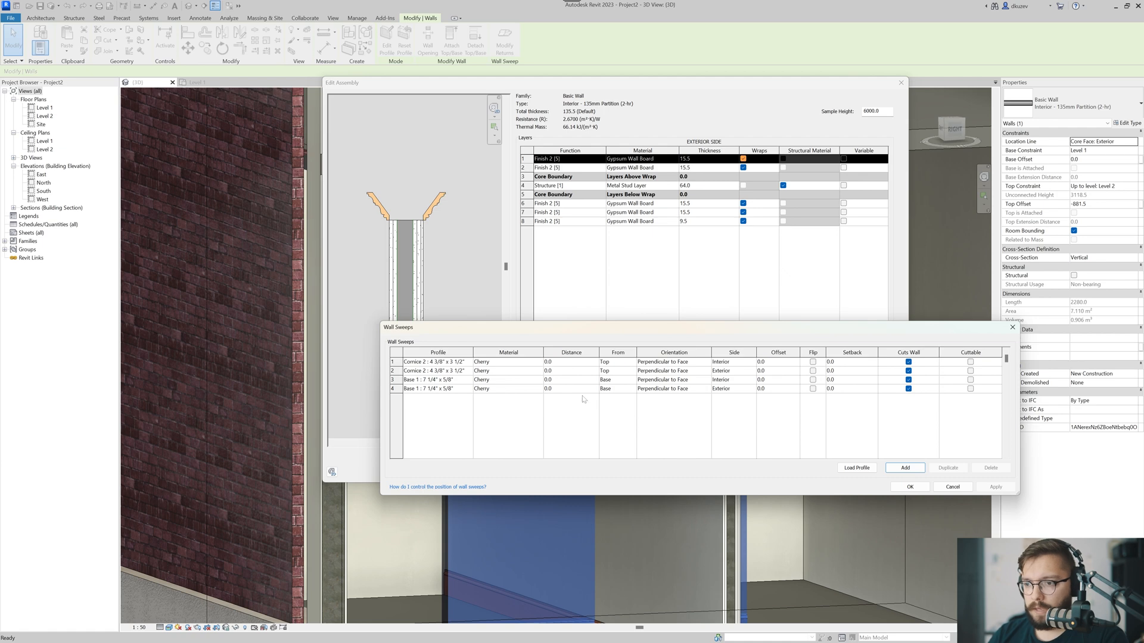
left_click(813, 379)
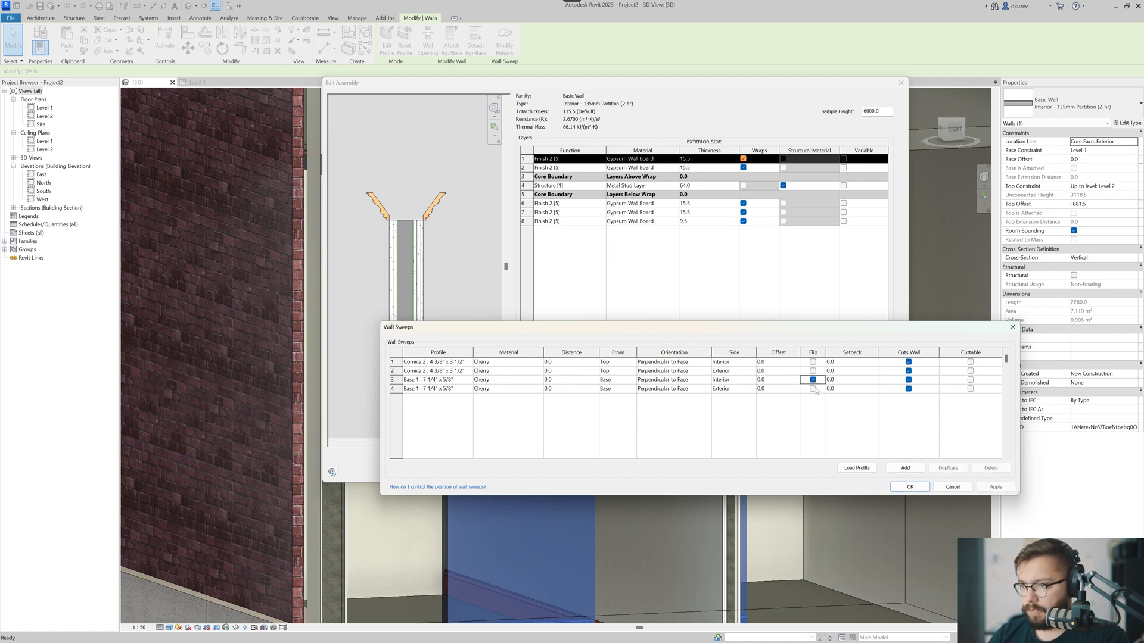
left_click(813, 388)
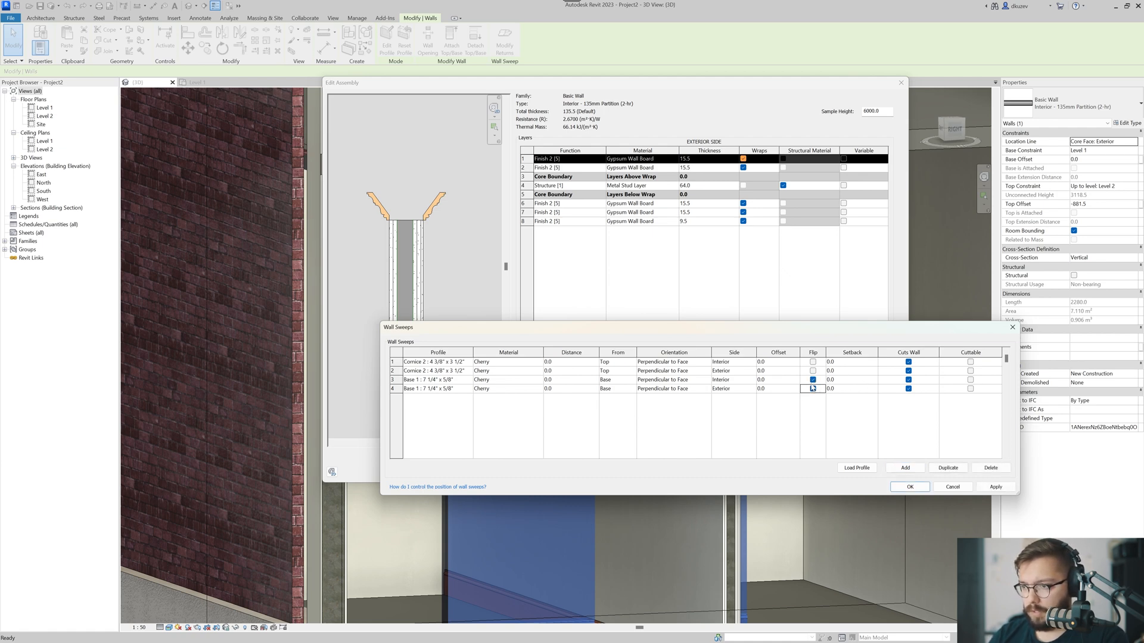
left_click(813, 379)
left_click(812, 388)
left_click(812, 371)
left_click(812, 362)
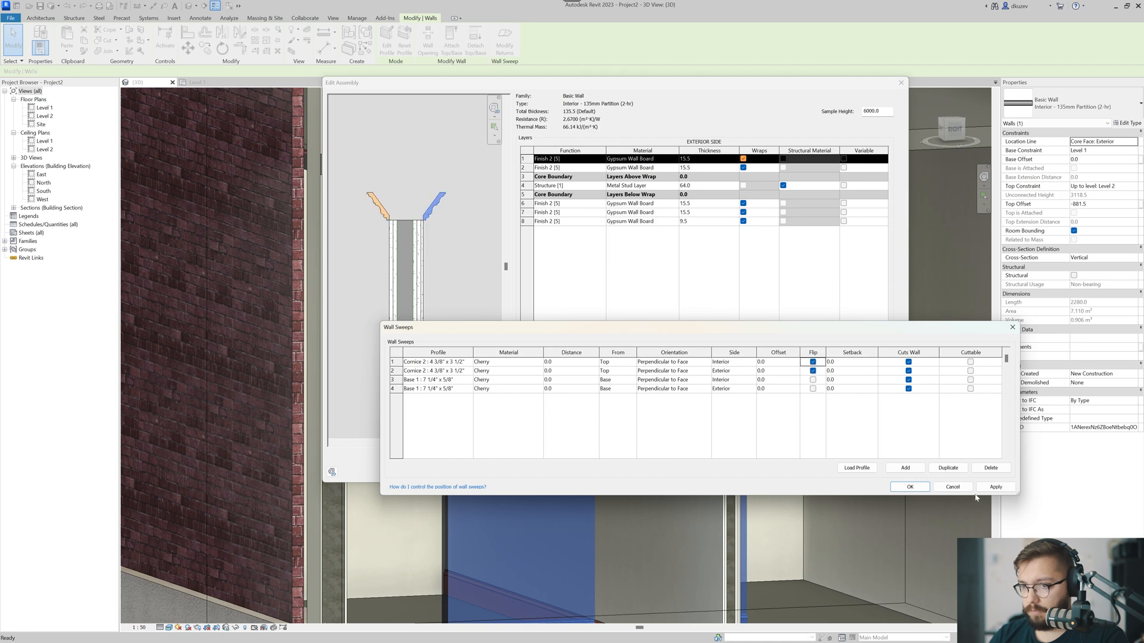
left_click(987, 488)
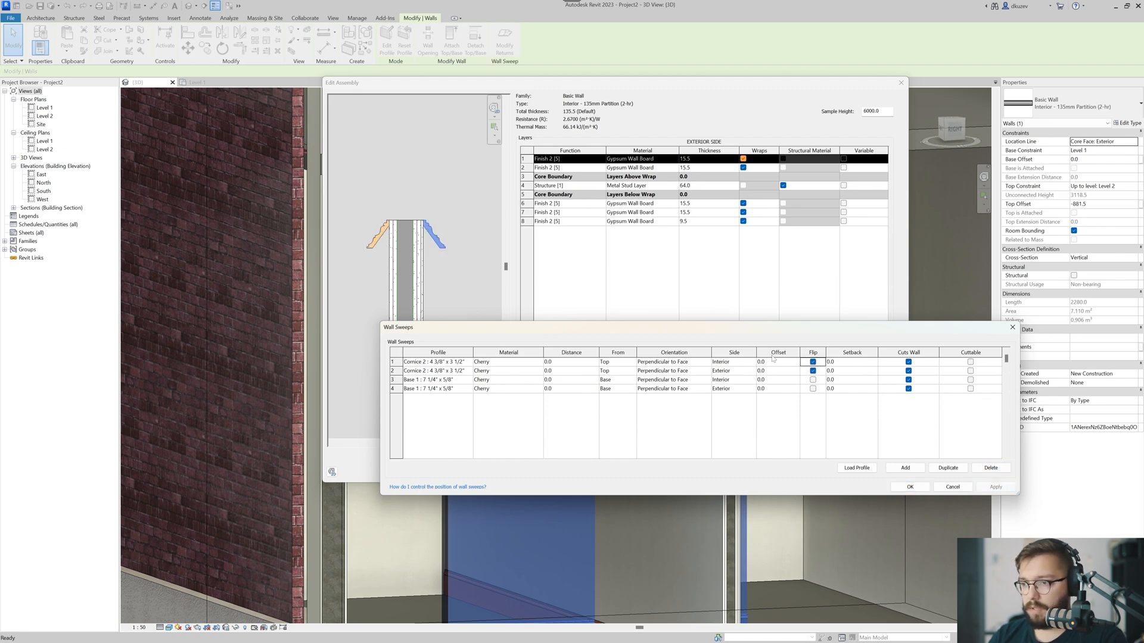
Turn Flip back off for both cornice sweeps and apply the change.
left_click(813, 361)
left_click(812, 370)
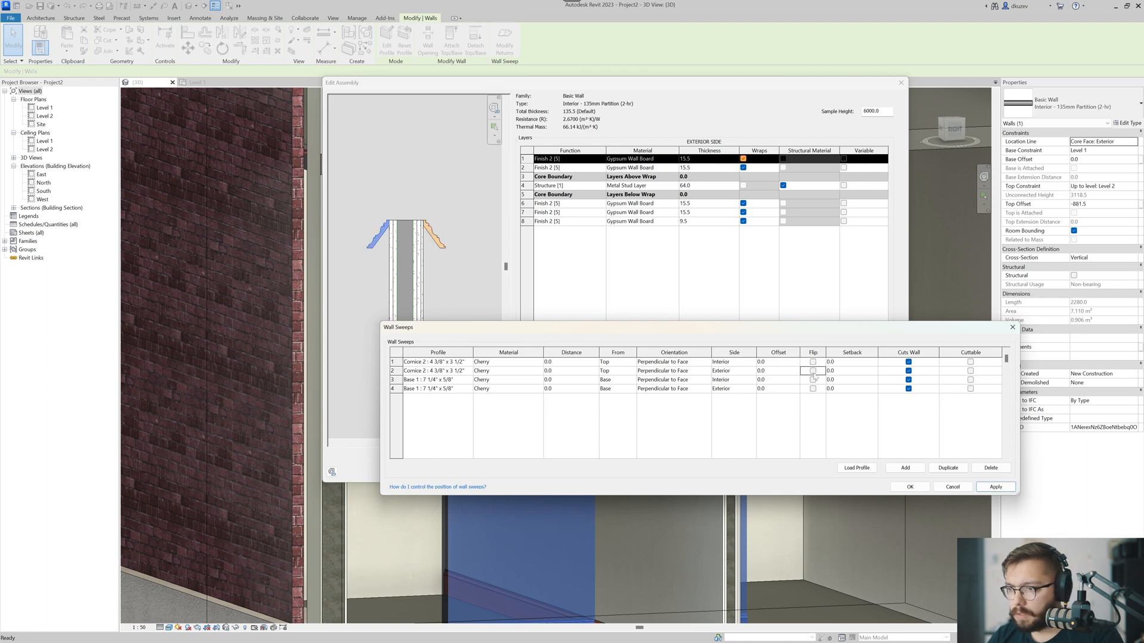
left_click(1003, 488)
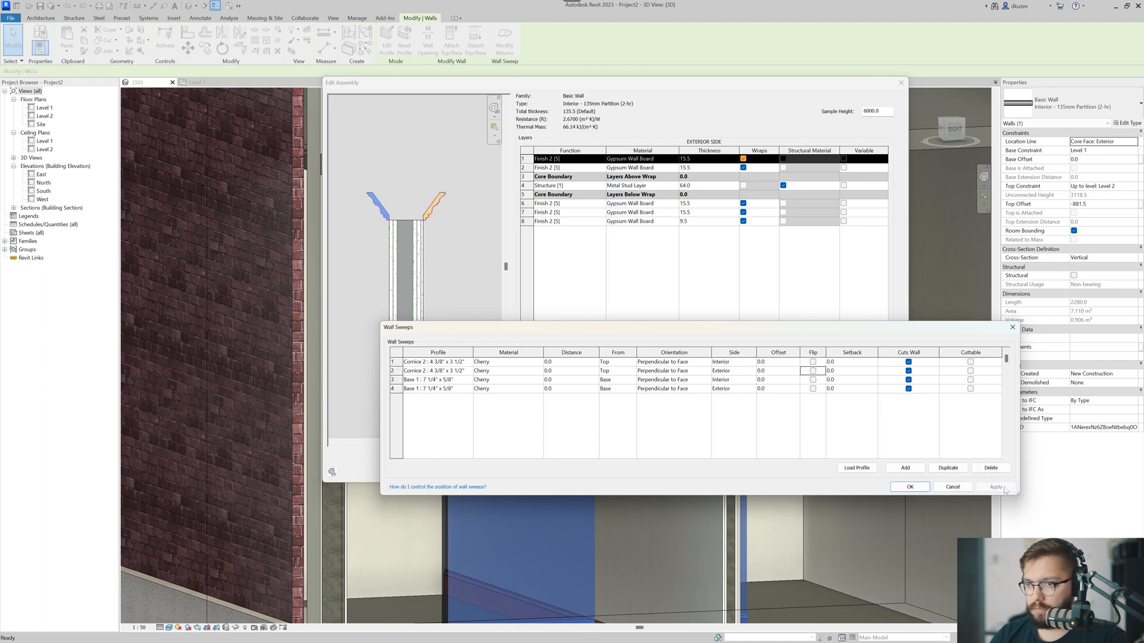
Copy 4 3/8" from the cornice profile's name into the interior cornice's distance and try to apply it.
left_click(446, 362)
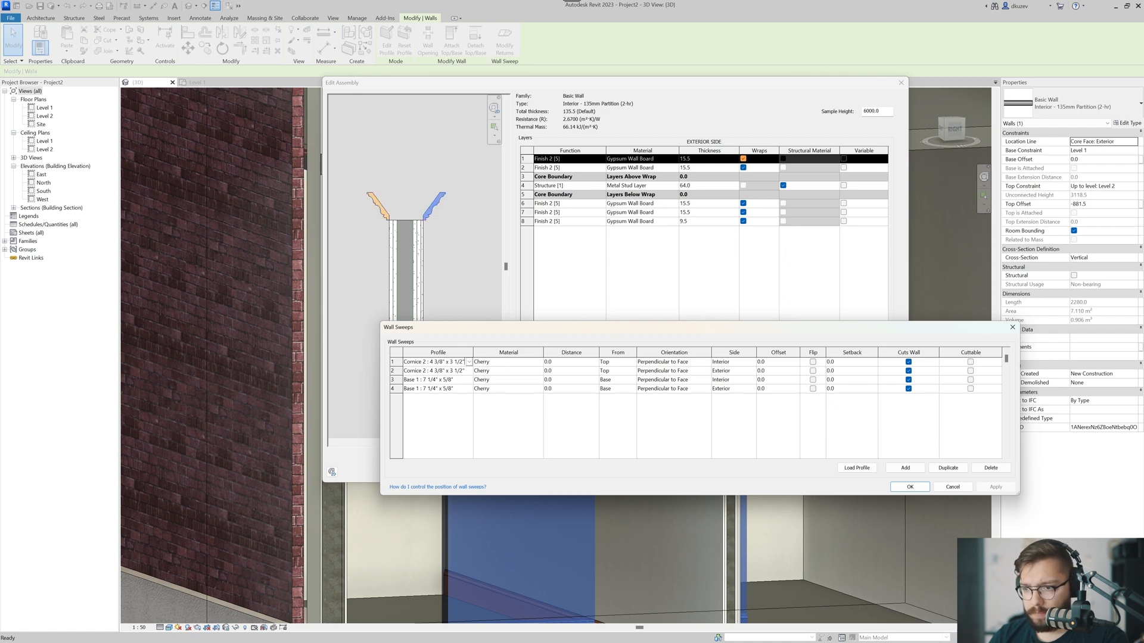
left_click_drag(445, 361, 429, 362)
key("ctrl+c")
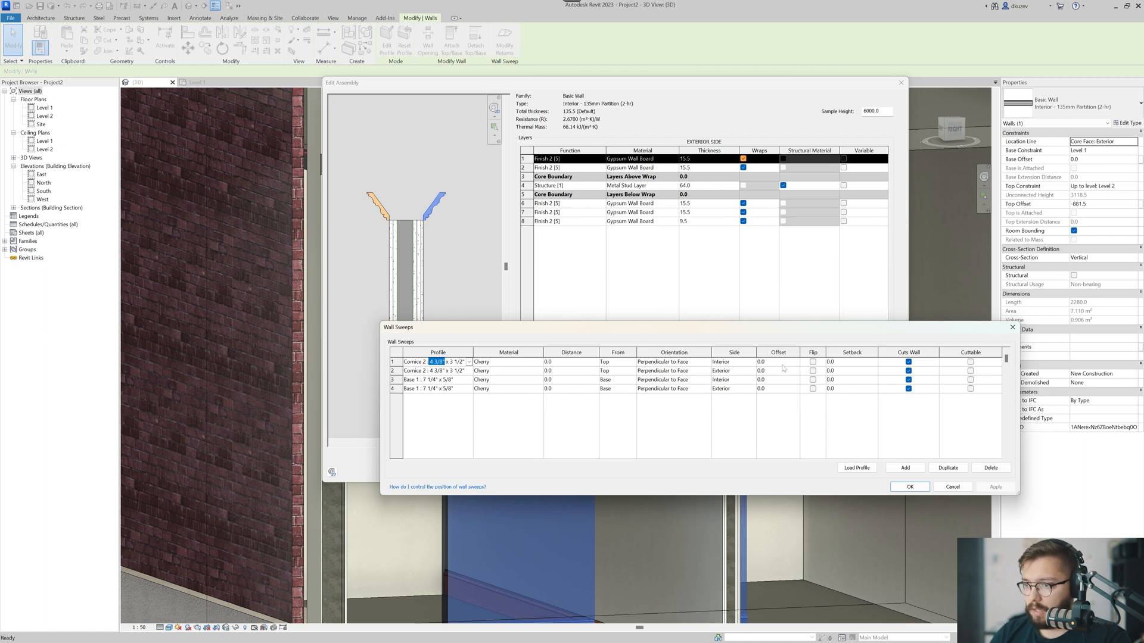
left_click(572, 364)
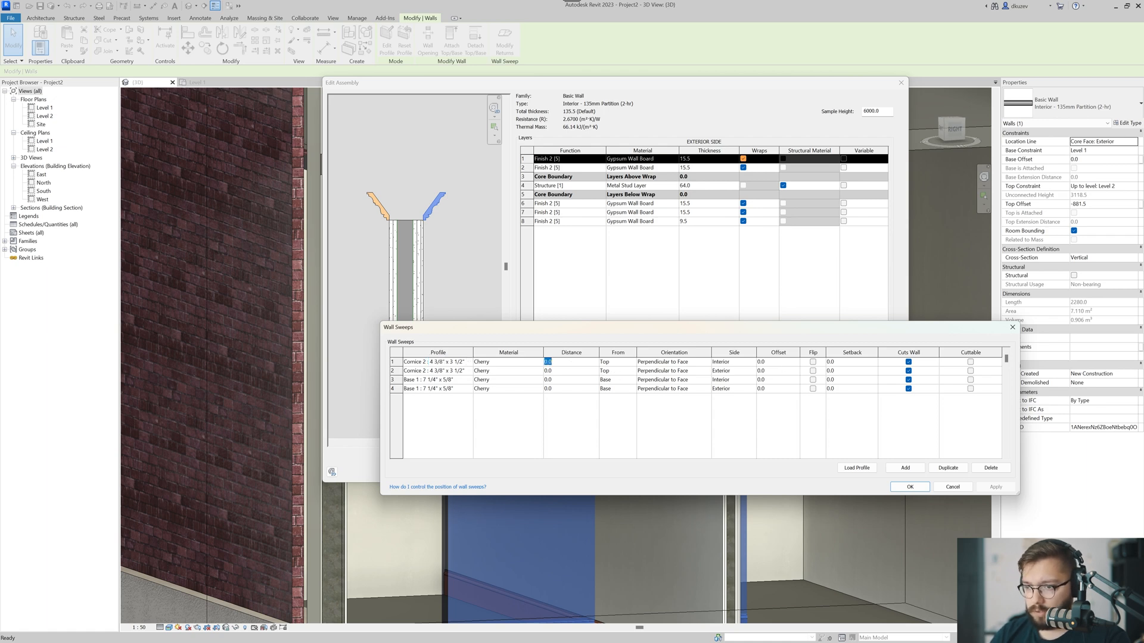
key("ctrl+v")
key("Tab")
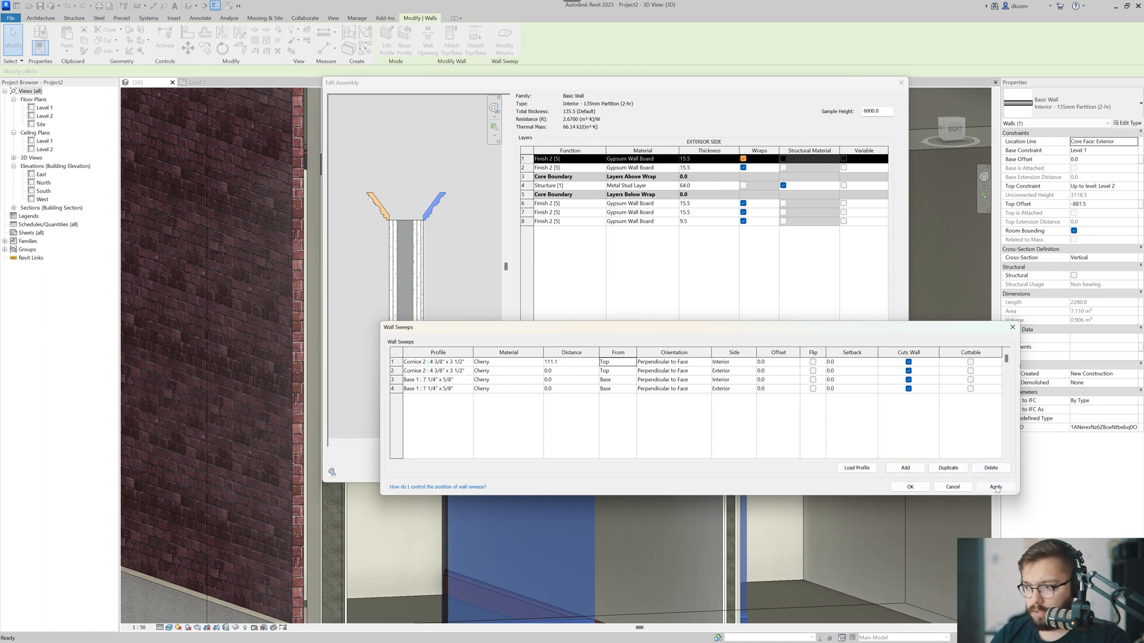
left_click(995, 487)
left_click(776, 442)
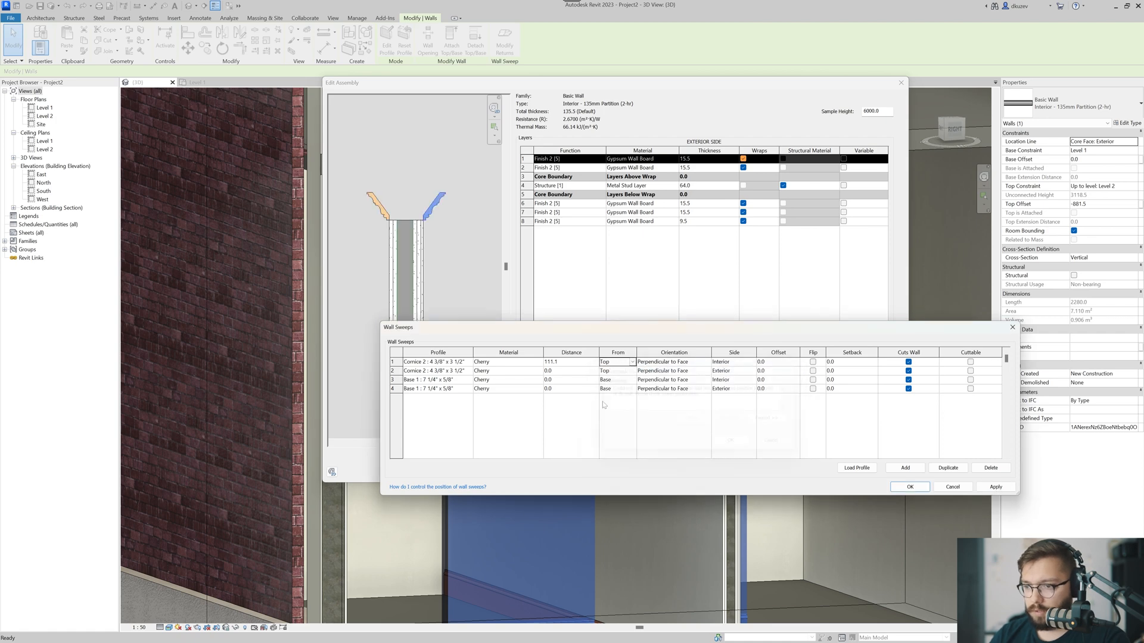
Make the interior cornice's distance negative, -111.1, and apply it to the preview.
key("shift+Tab")
key("shift+Tab")
key("shift+Tab")
left_click(582, 365)
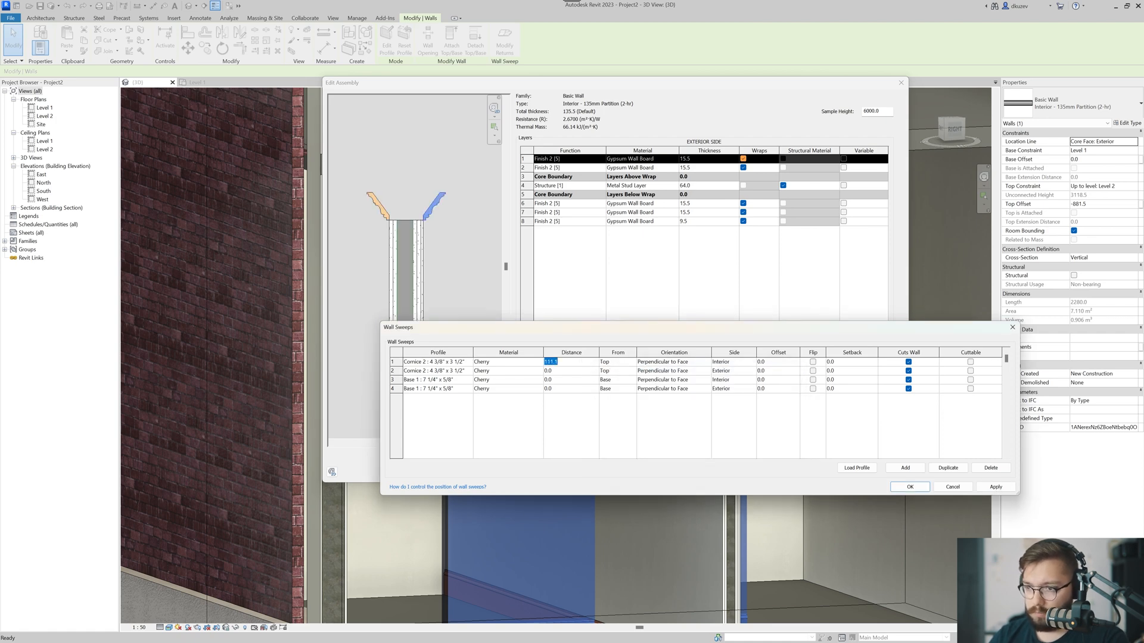
left_click(544, 362)
type("-")
left_click(995, 486)
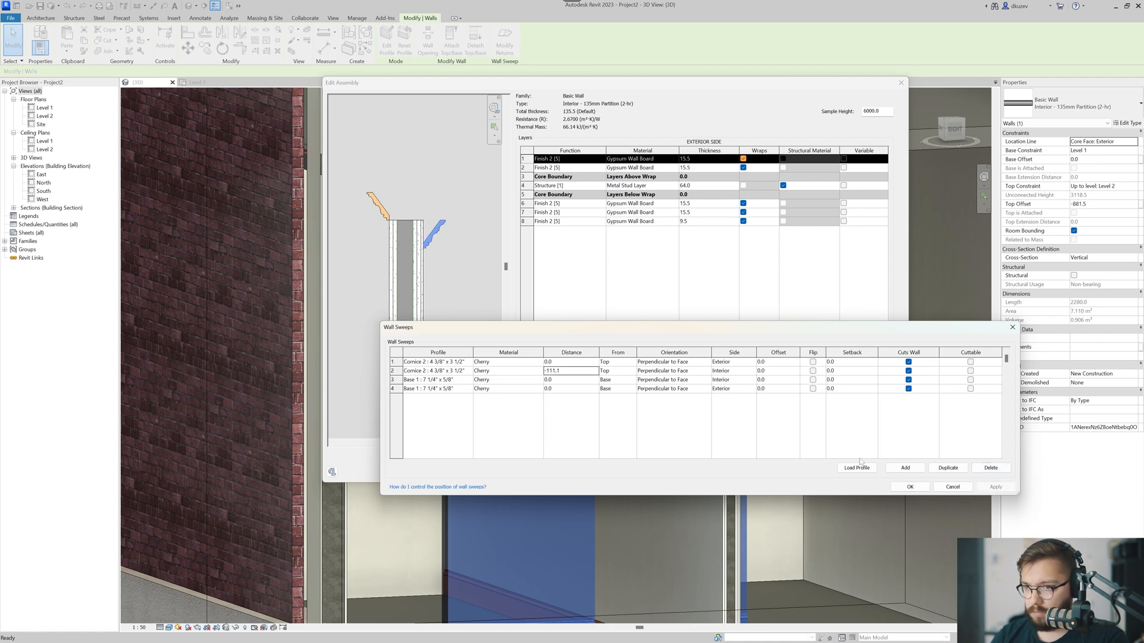
Set the exterior cornice's distance to -111.1 as well, then accept the sweeps and the wall type changes.
left_click(571, 371)
key("ctrl+c")
left_click(570, 362)
key("ctrl+v")
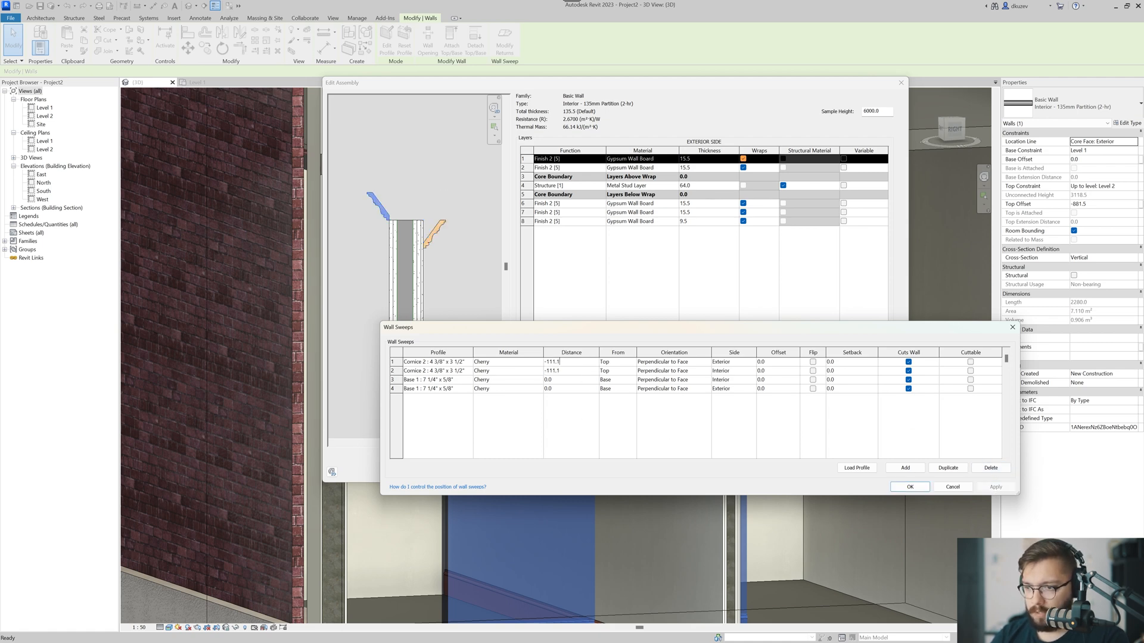
key("Tab")
left_click(1007, 488)
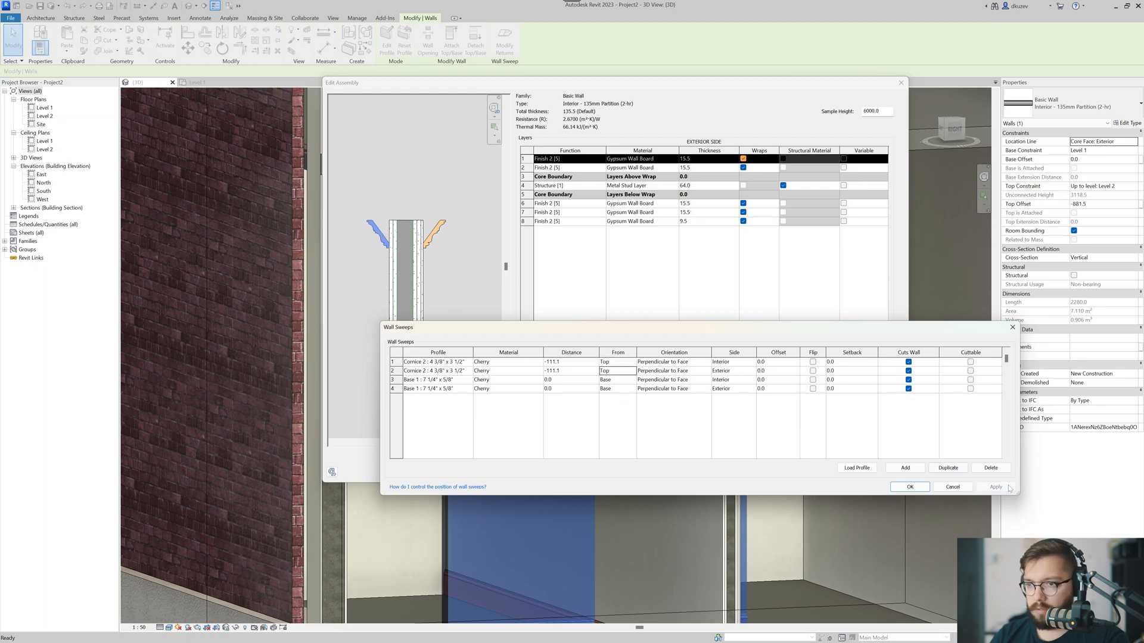
left_click(909, 487)
left_click(791, 473)
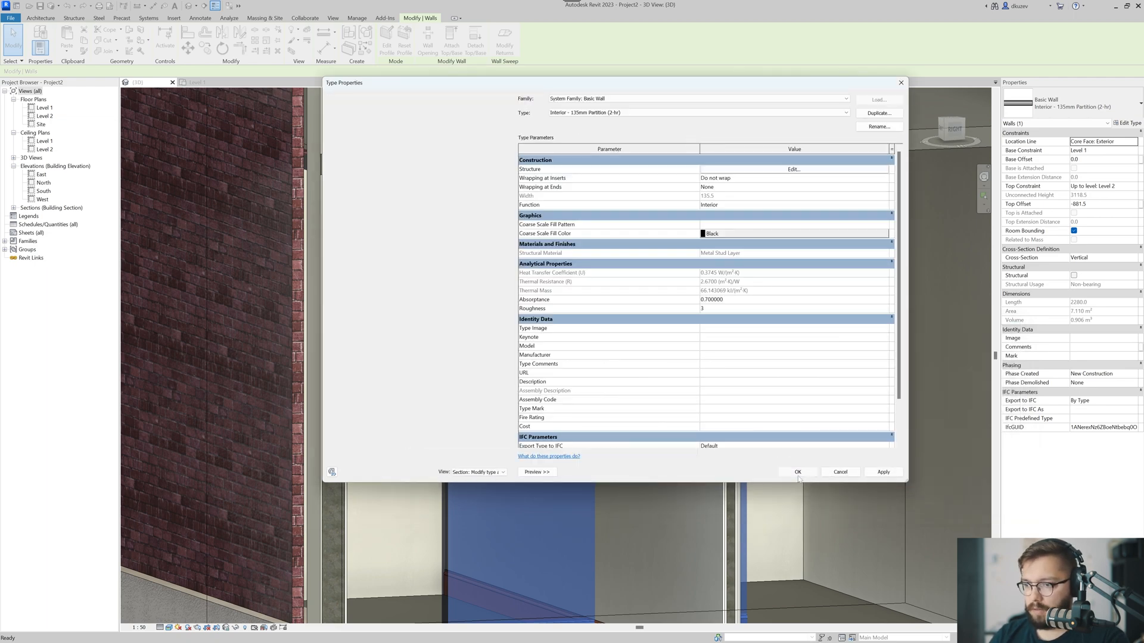
key("Escape")
Attach the tops of both interior partition walls to the floor slab at Level 2.
scroll(727, 460, "down", 4)
middle_click_drag(727, 460, 629, 393, "shift")
left_click(627, 396)
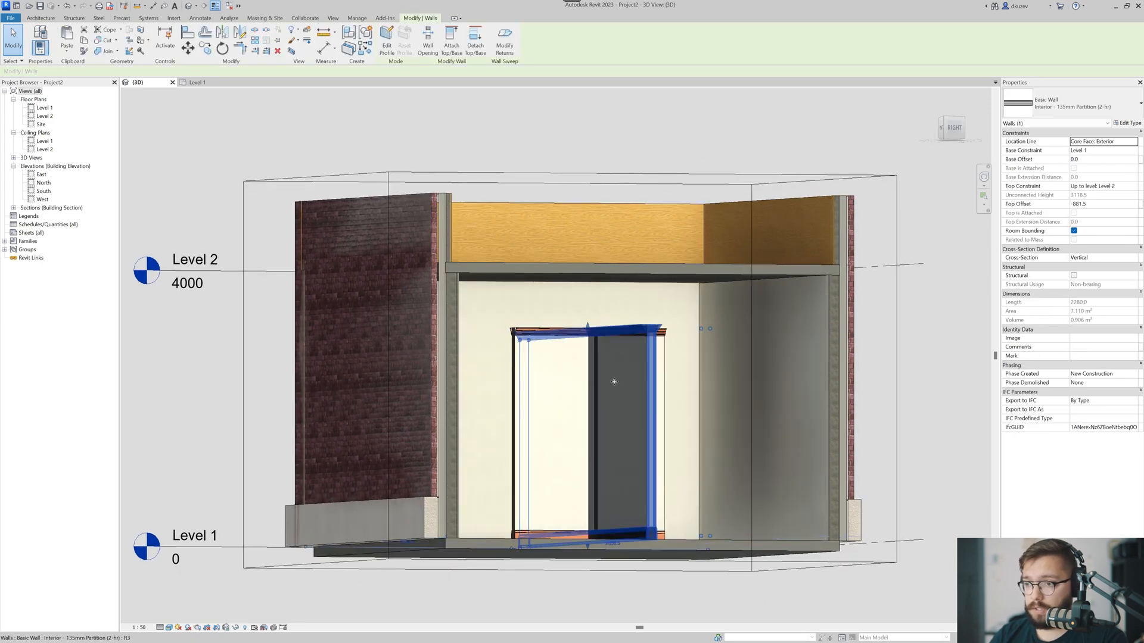
left_click(613, 384, "ctrl")
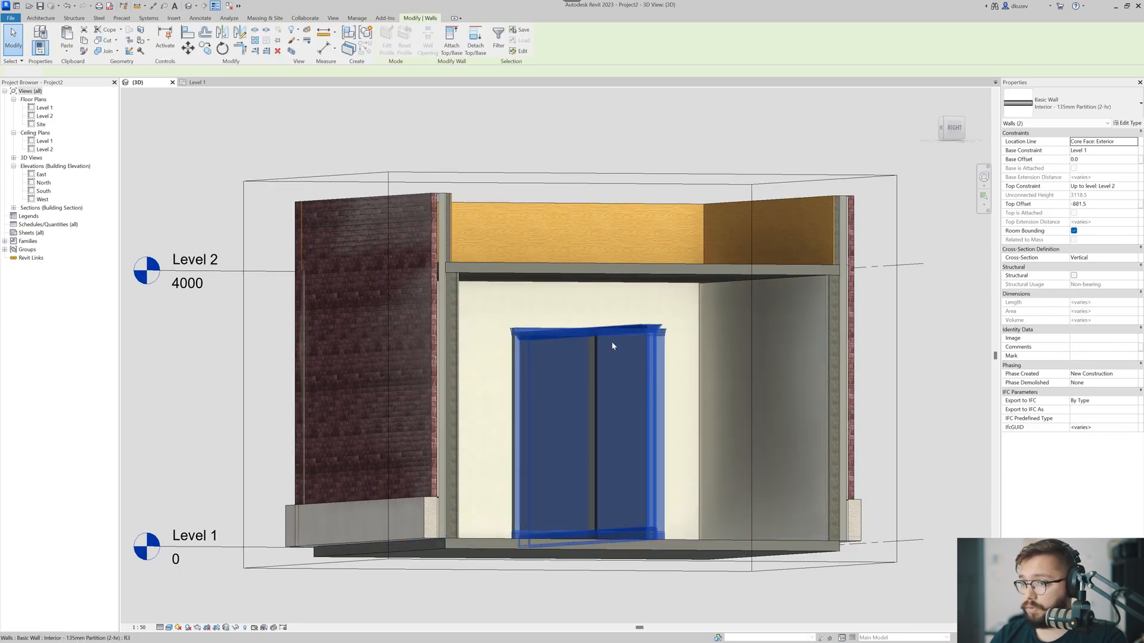
key("Escape")
left_click(649, 368)
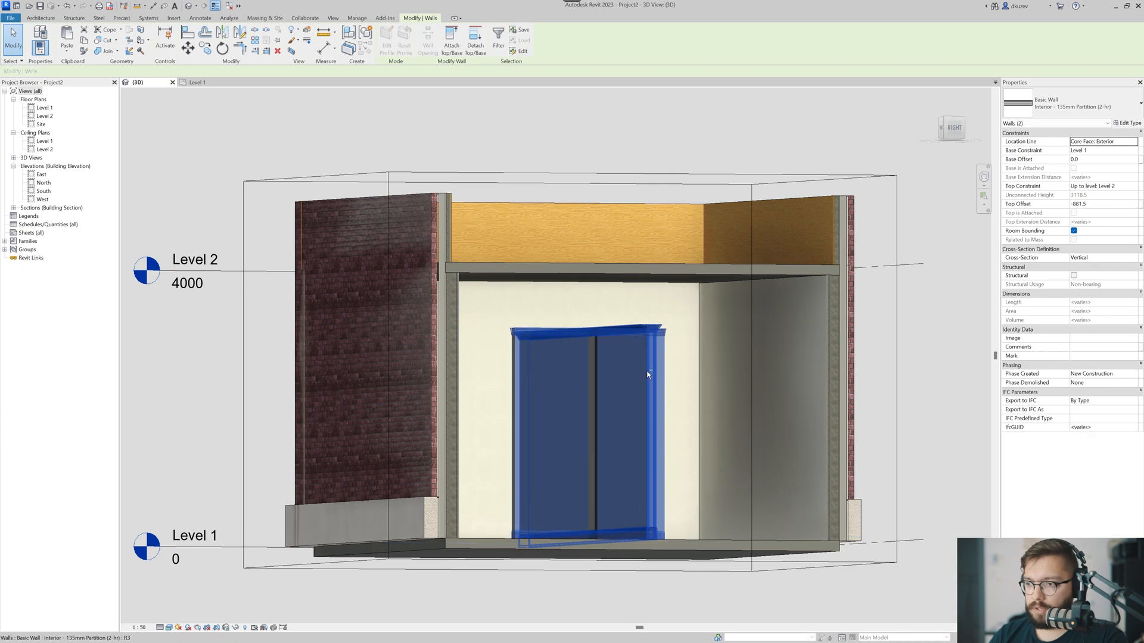
left_click(452, 42)
left_click(598, 272)
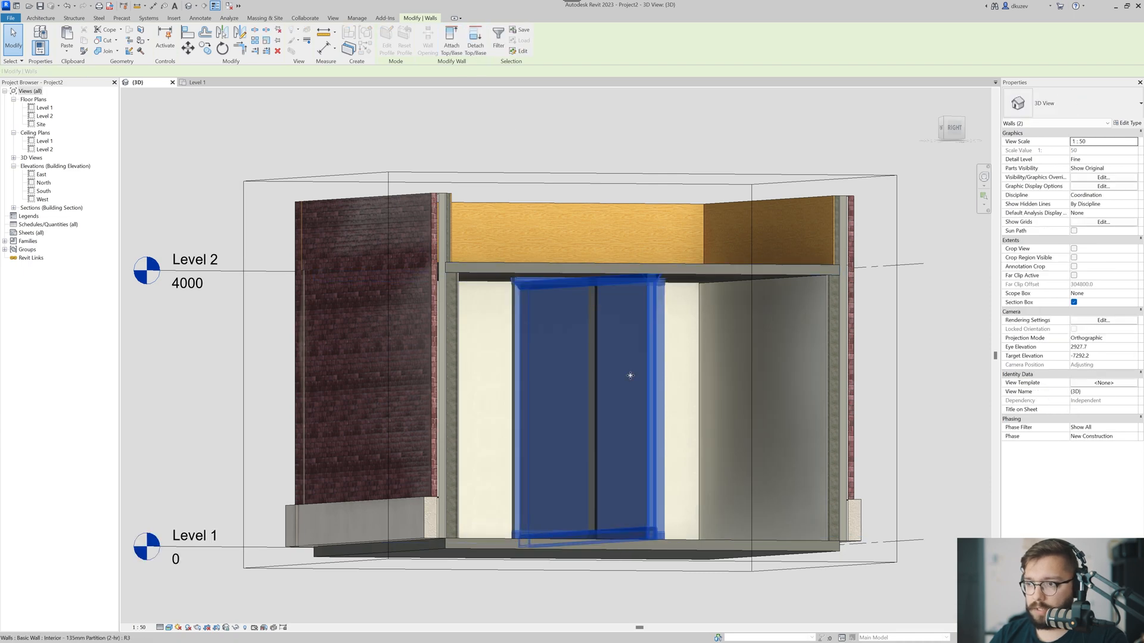
key("Escape")
Use Trim/Extend to lengthen the interior partitions until they meet the surrounding walls.
scroll(598, 274, "up", 5)
scroll(560, 257, "up", 2)
middle_click_drag(569, 260, 623, 260, "shift")
scroll(492, 405, "down", 3)
scroll(613, 449, "down", 3)
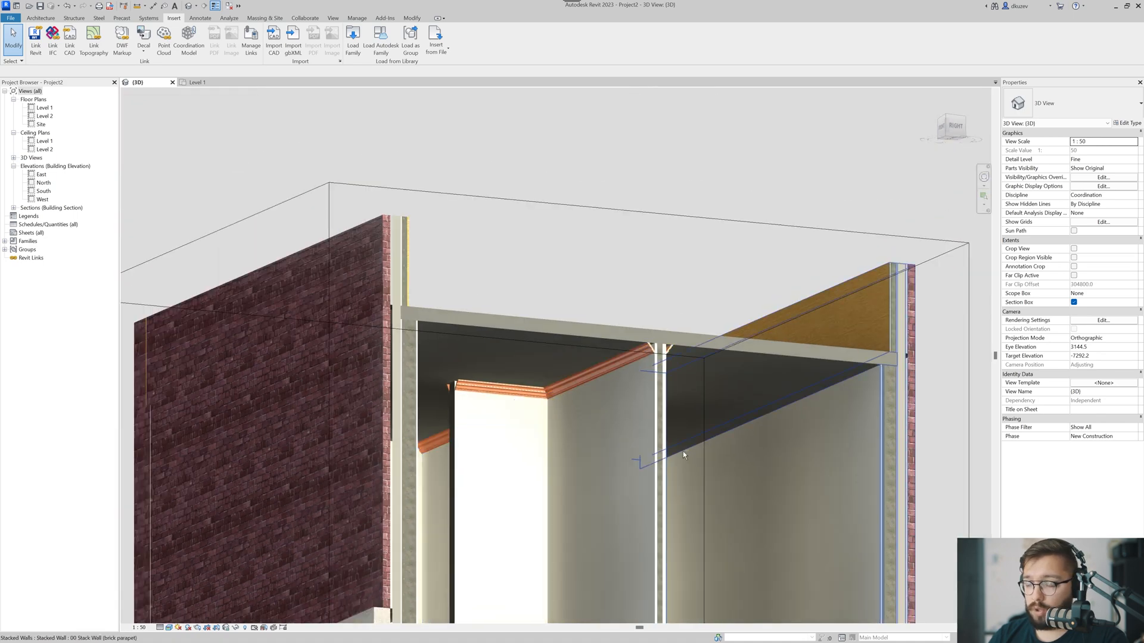
middle_click_drag(643, 461, 673, 524, "shift")
scroll(453, 253, "down", 3)
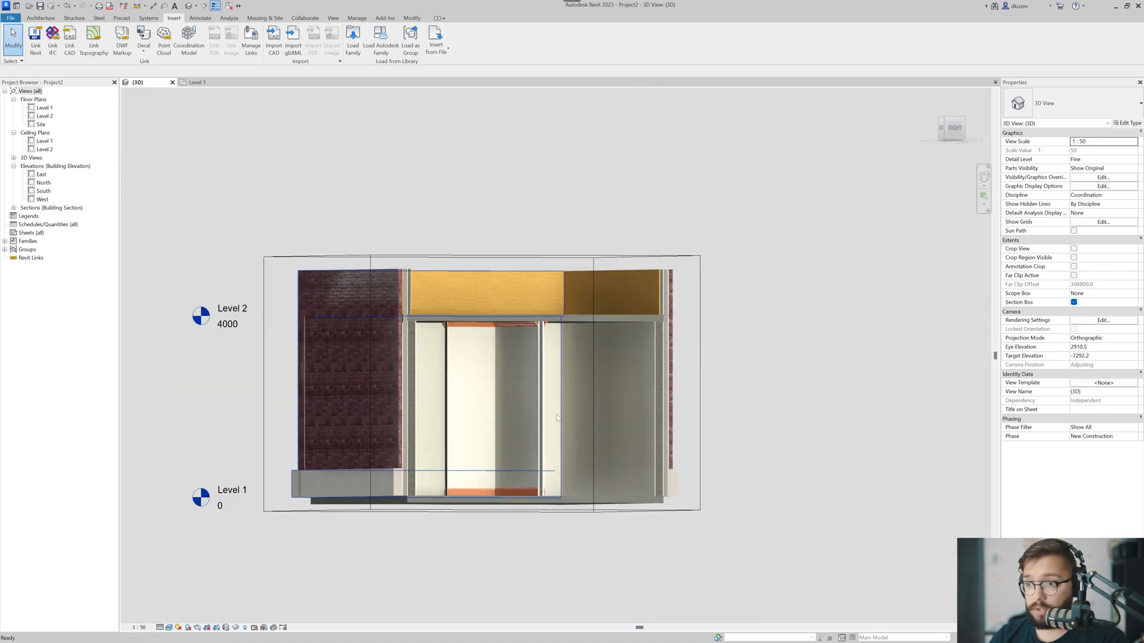
left_click(411, 18)
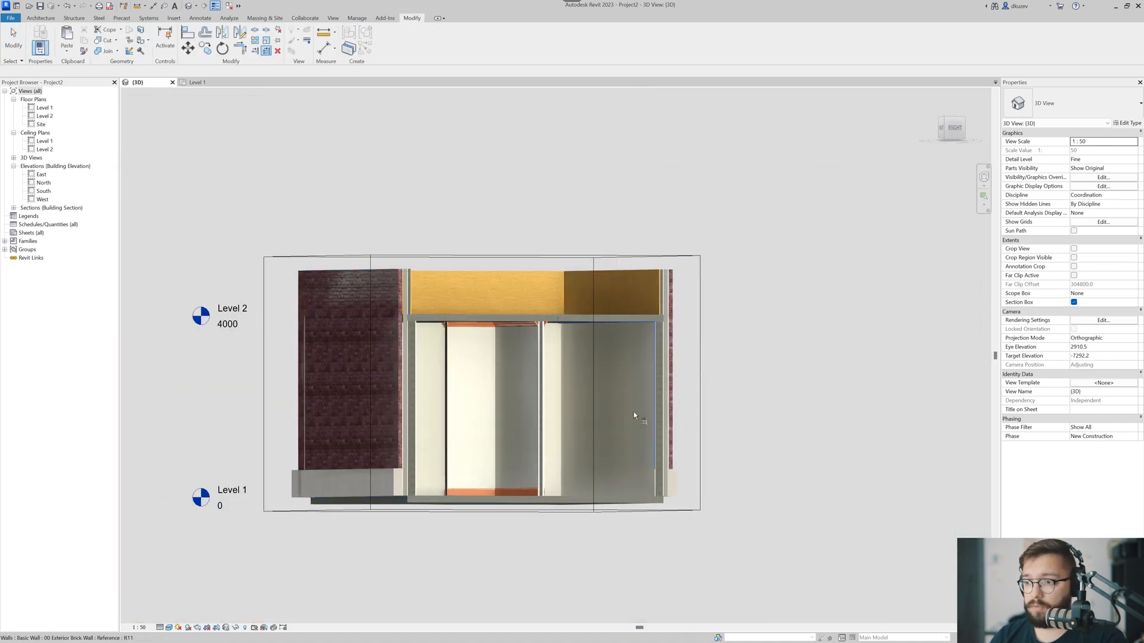
middle_click_drag(633, 412, 522, 431, "shift")
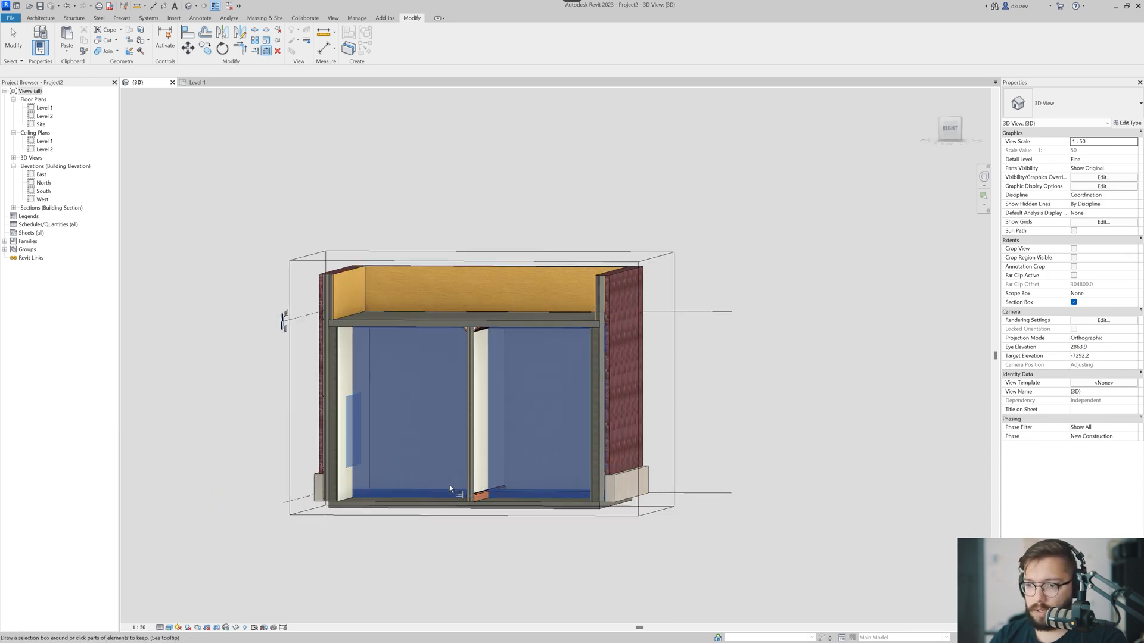
Examine how the cherry baseboards and cornices meet at the partition intersections, at floor level and under the slab.
scroll(435, 447, "up", 3)
middle_click_drag(427, 426, 566, 443, "shift")
scroll(587, 526, "up", 3)
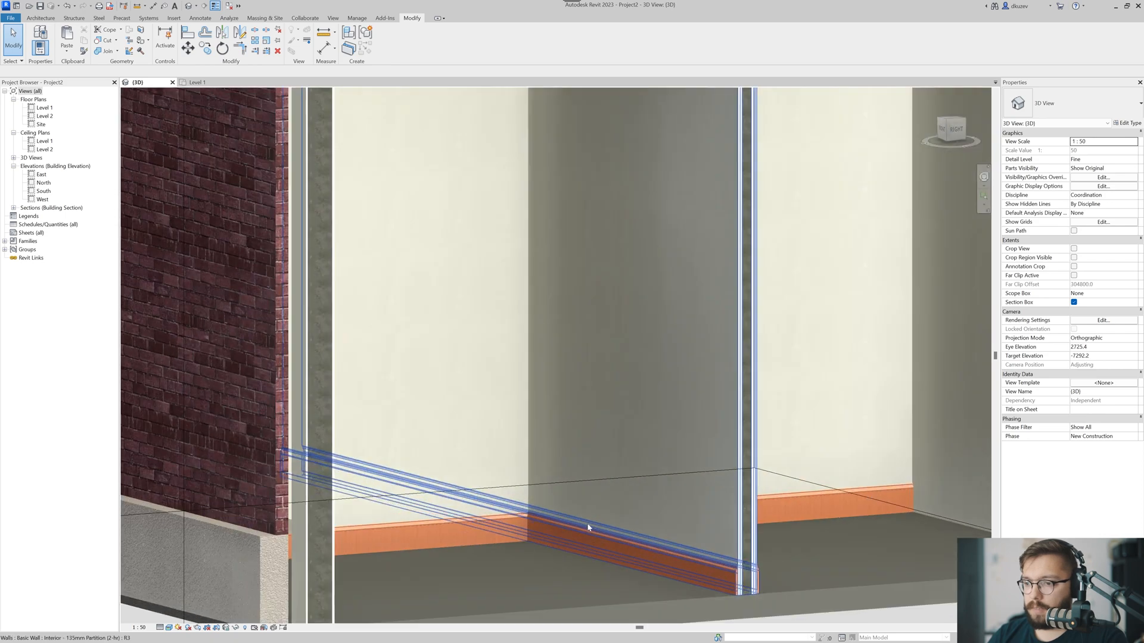
scroll(674, 473, "down", 3)
middle_click_drag(669, 445, 625, 476)
middle_click_drag(625, 477, 631, 333, "shift")
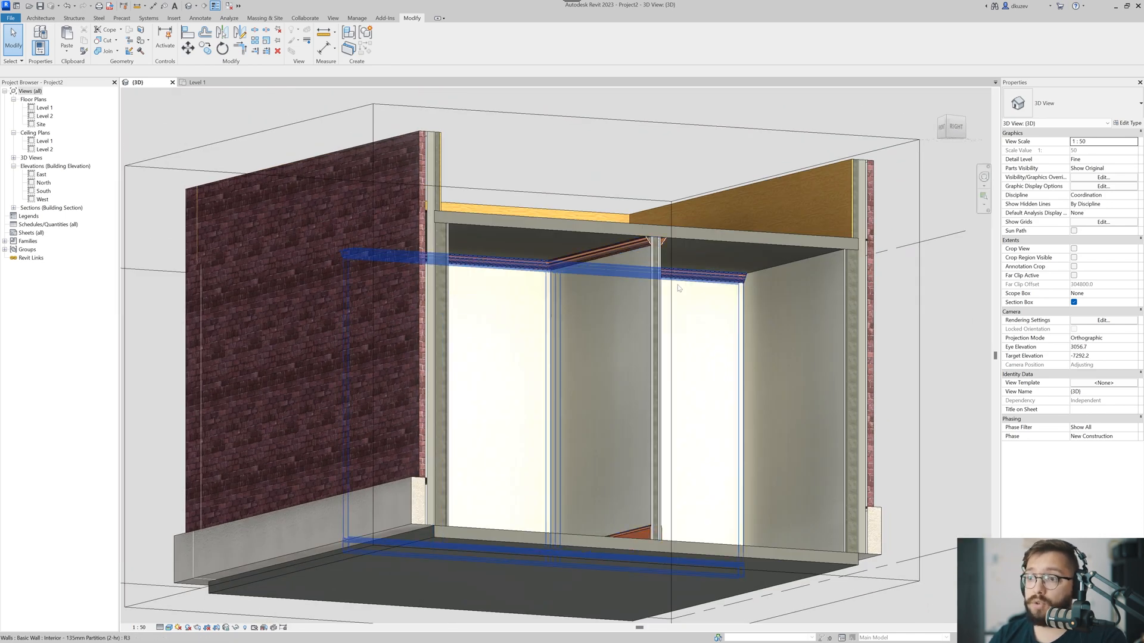
scroll(669, 262, "up", 3)
scroll(623, 250, "down", 1)
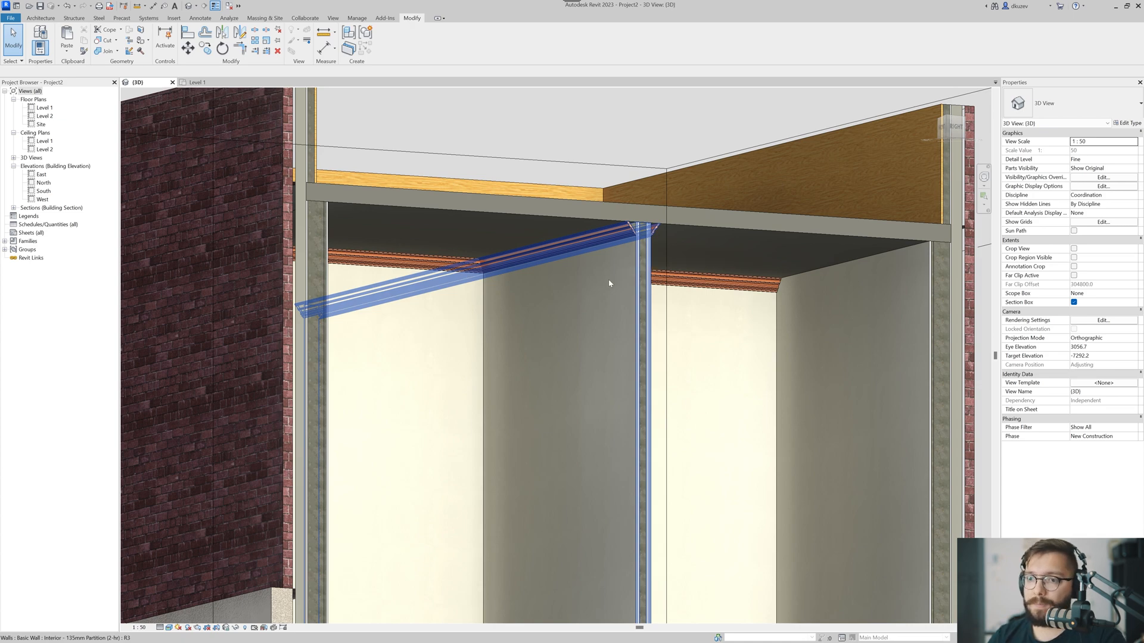
Inspect the cherry cornice along the partition wall and its junctions under the Level 2 slab from closer and farther away.
scroll(623, 258, "down", 4)
scroll(617, 229, "up", 5)
scroll(628, 260, "up", 1)
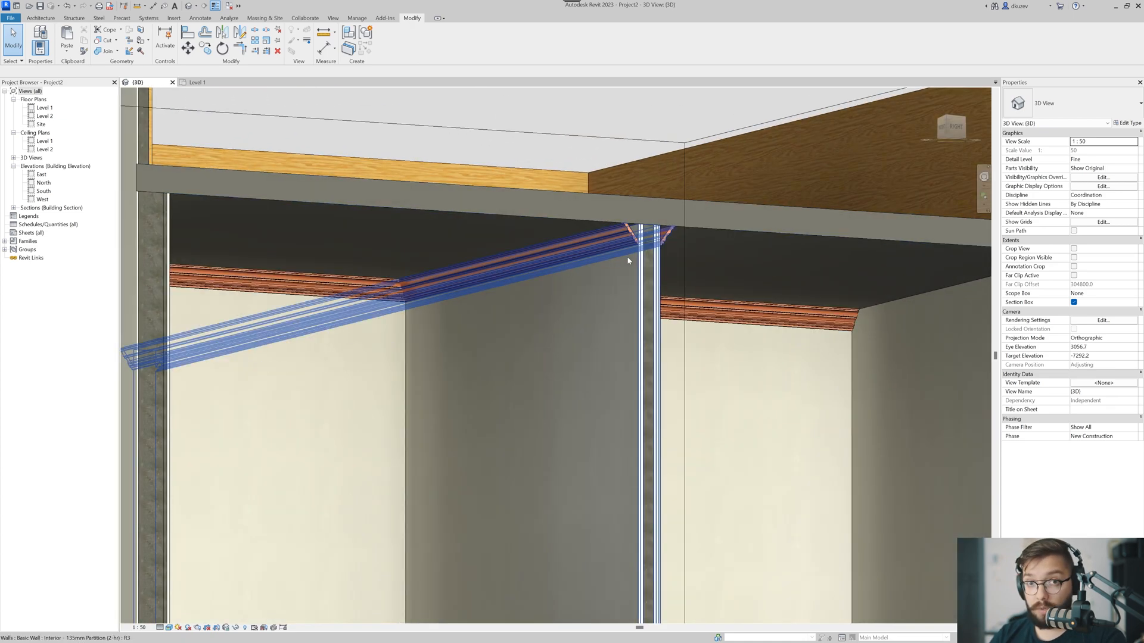
scroll(638, 345, "down", 6)
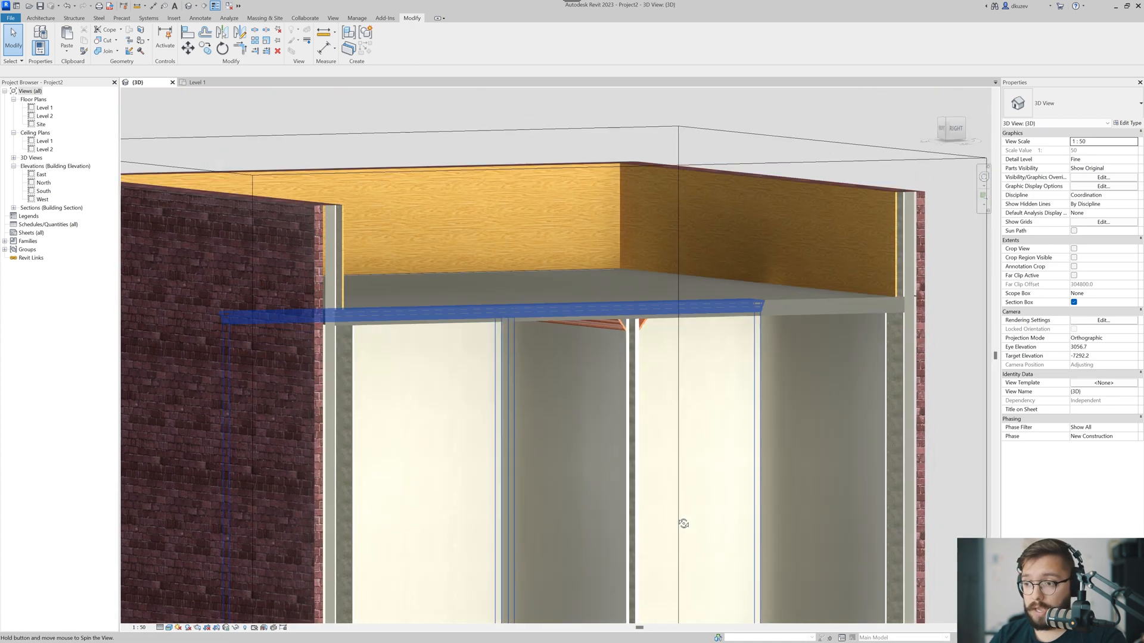
scroll(670, 371, "up", 7)
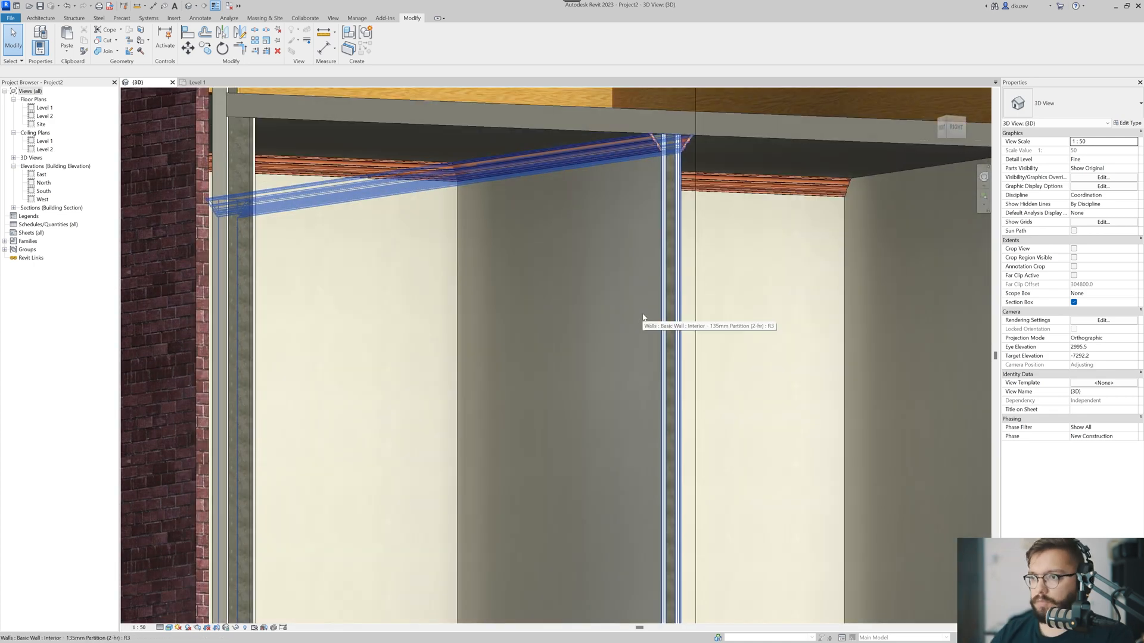
scroll(644, 317, "down", 1)
scroll(648, 419, "down", 3)
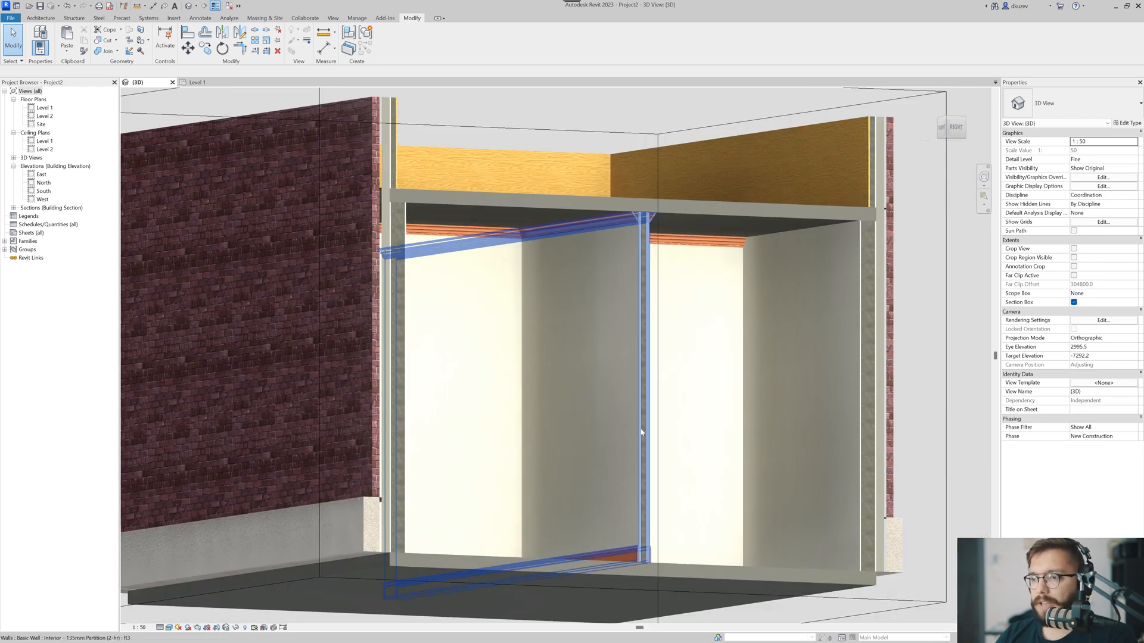
Add a Default-profile reveal to the structure of the Interior - 135mm Partition (2-hr) wall type.
left_click(639, 440)
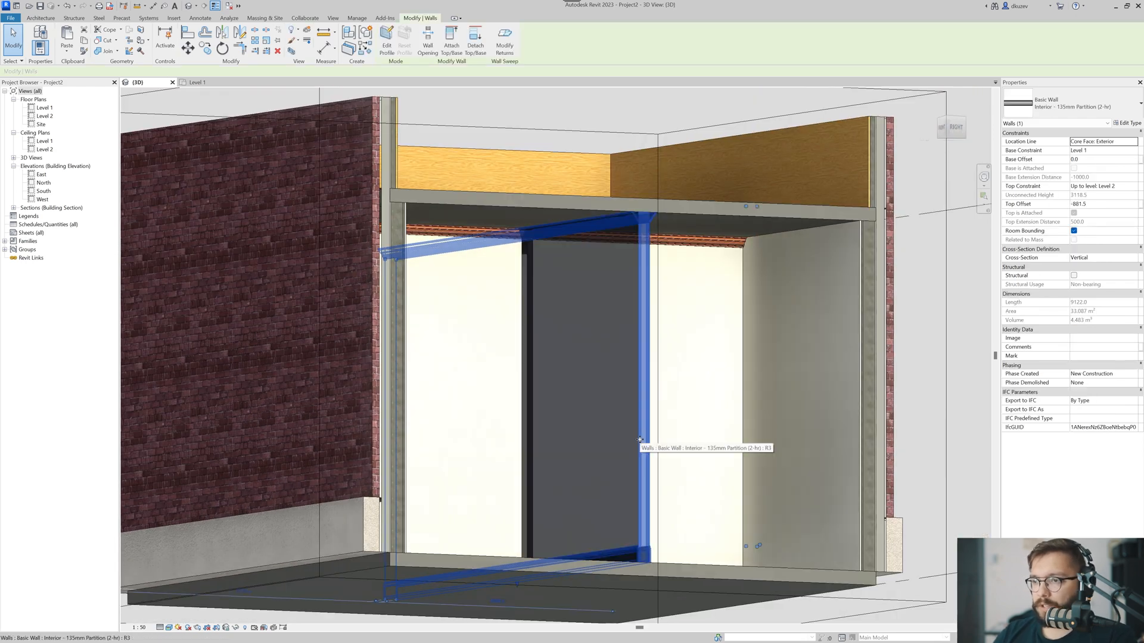
left_click(1127, 122)
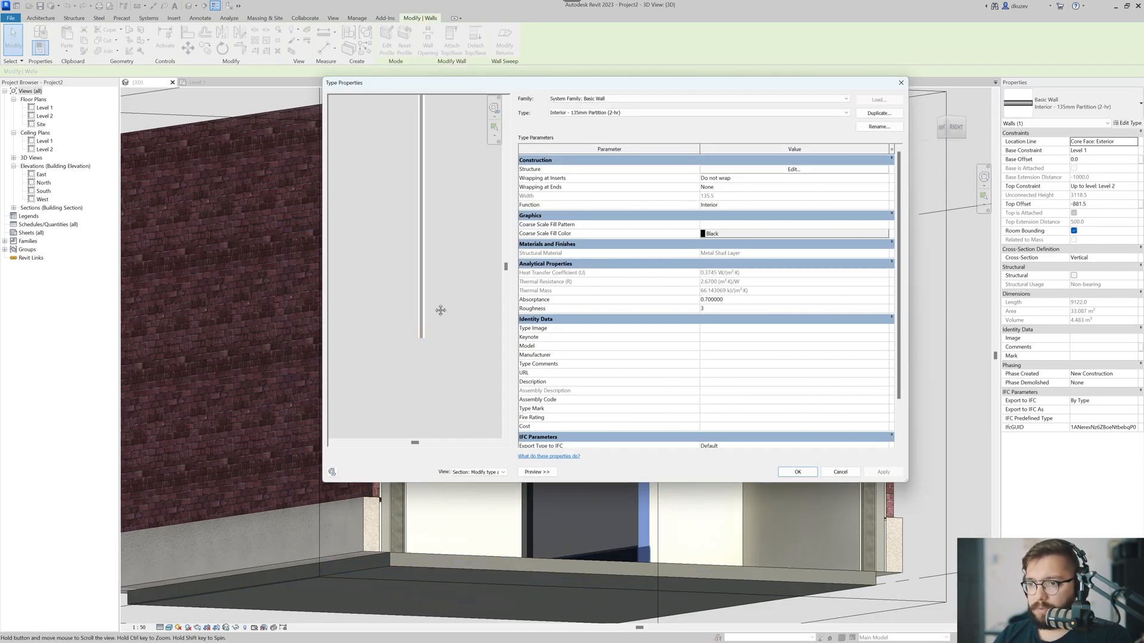
left_click(727, 172)
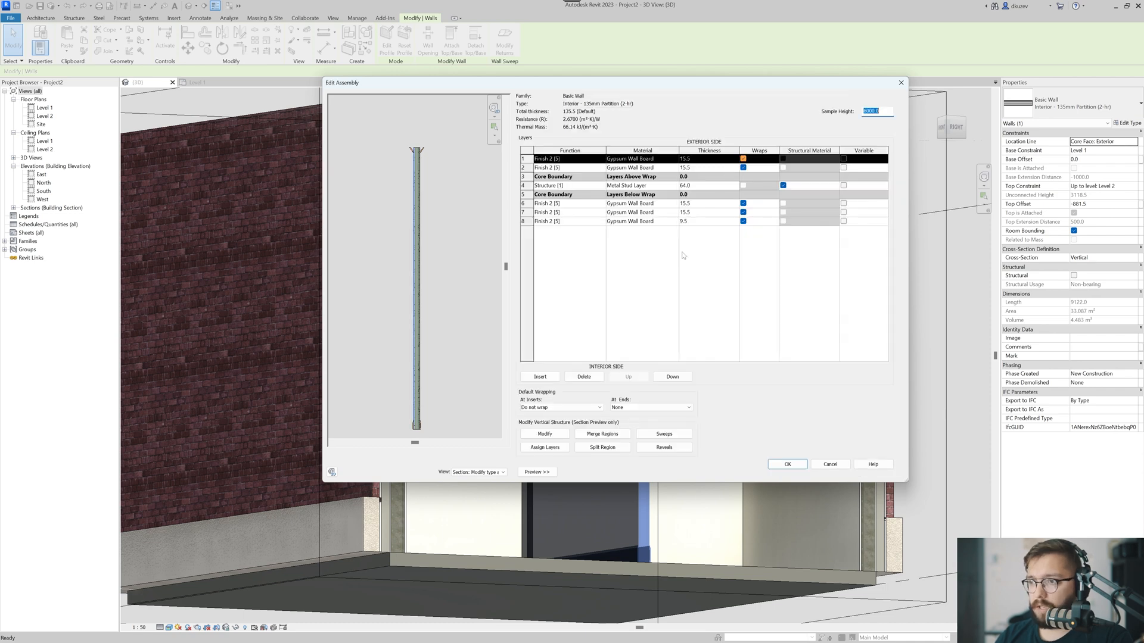
left_click(663, 447)
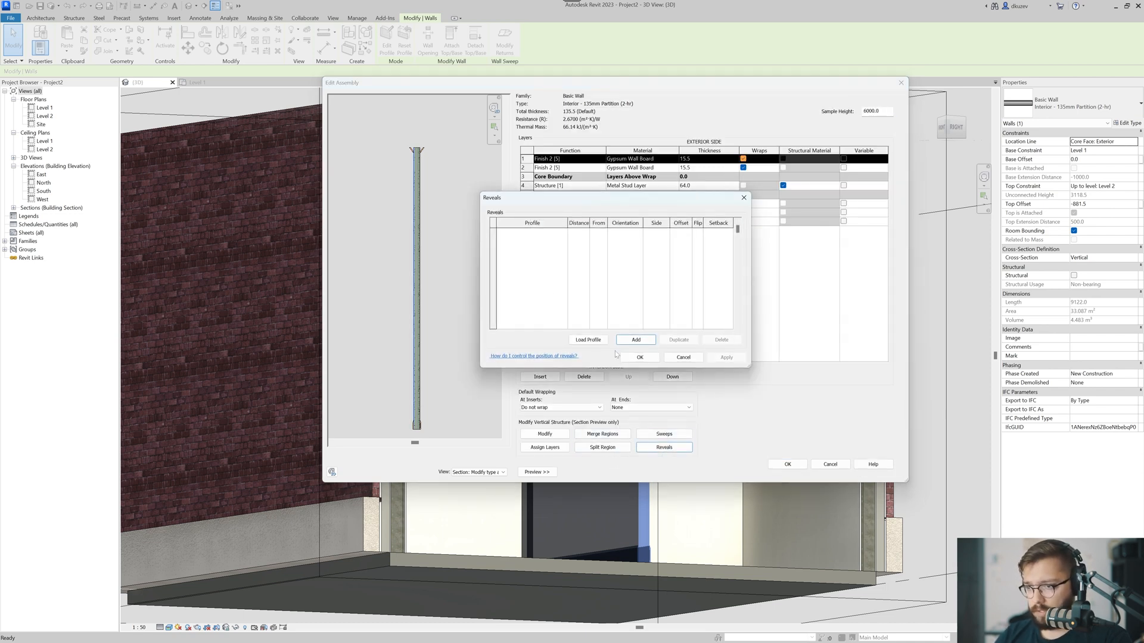
left_click(635, 340)
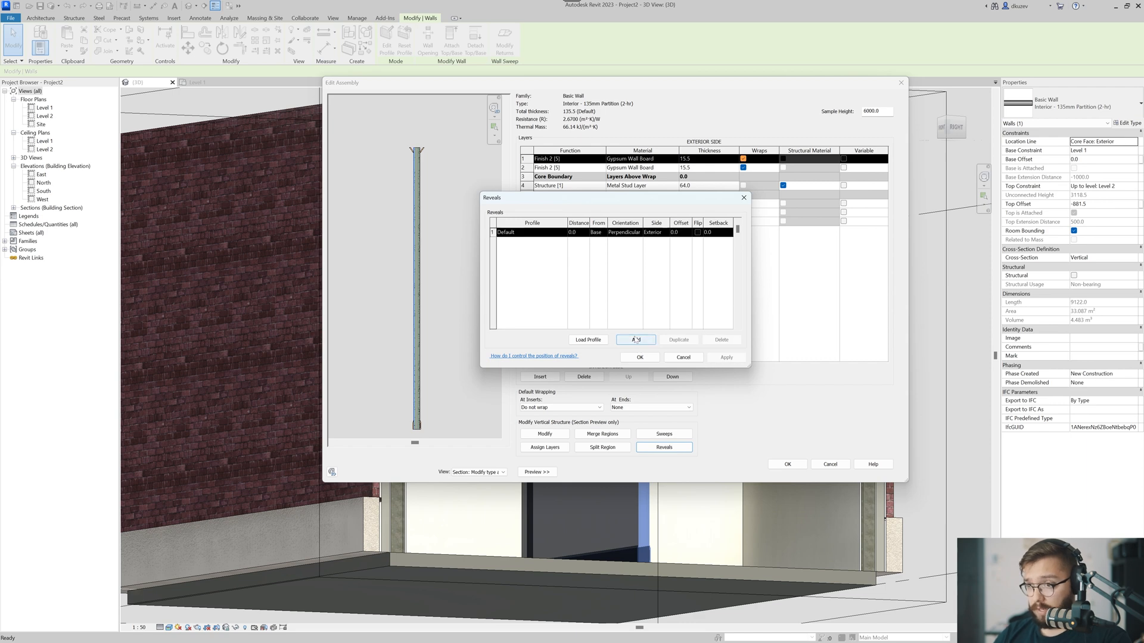
Set the new reveal's distance from the base to 1500 and accept it.
left_click(563, 233)
left_click(565, 237)
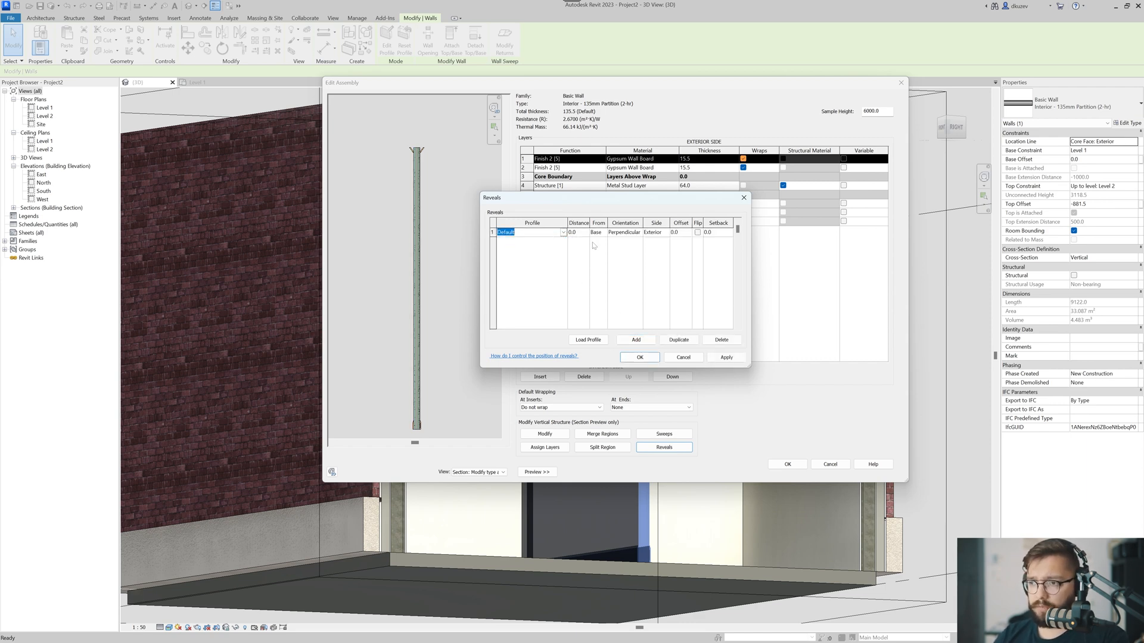
left_click(586, 233)
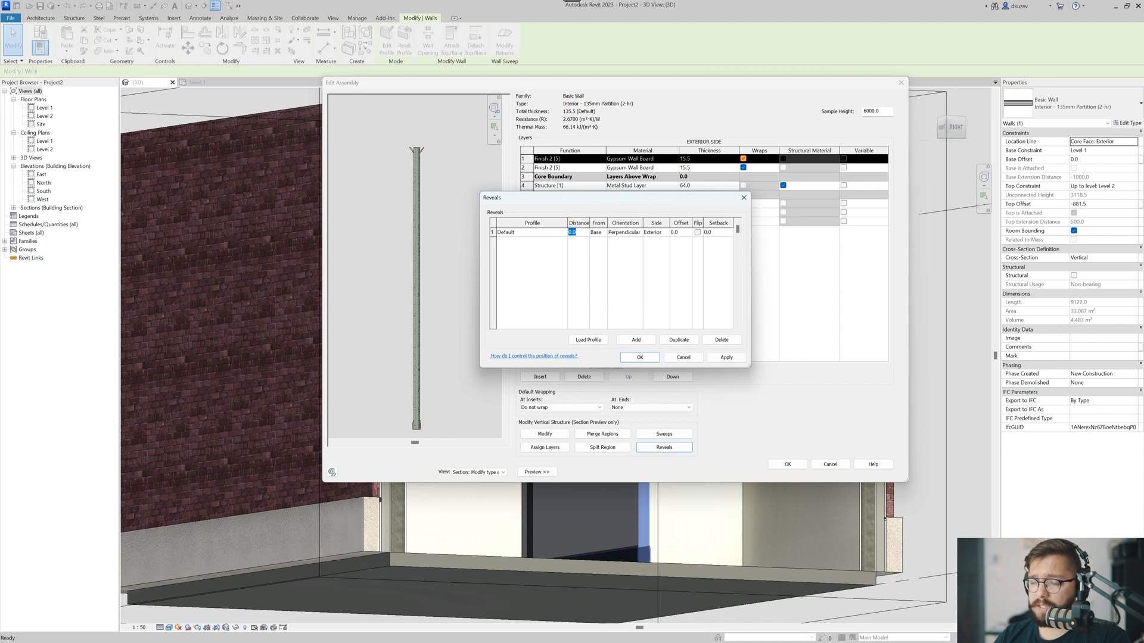
type("1500")
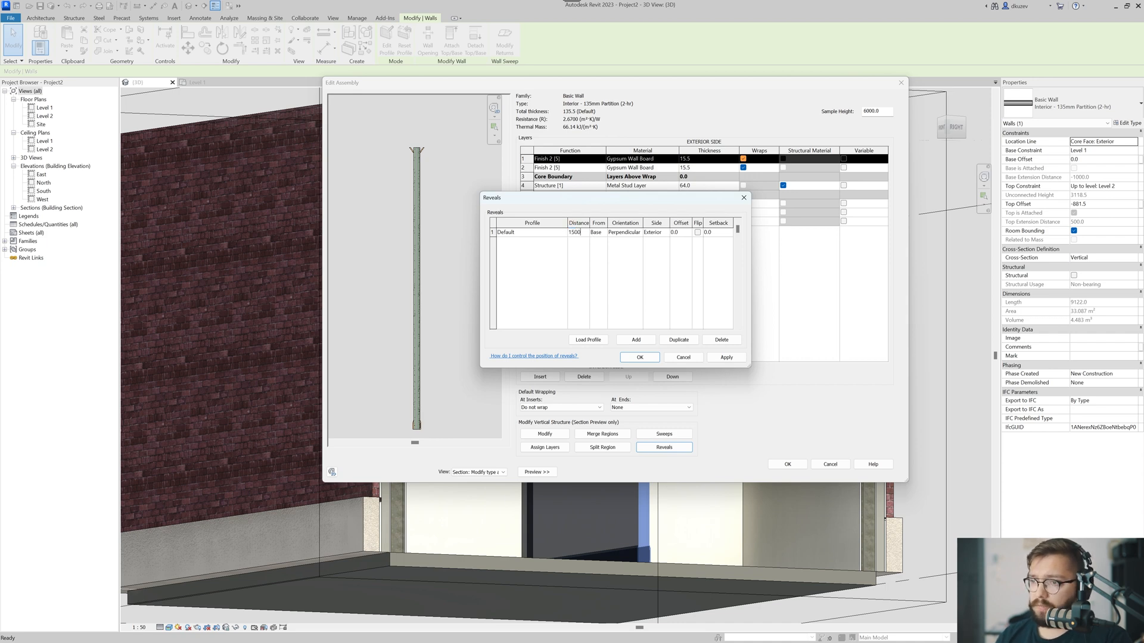
key("Tab")
left_click(723, 360)
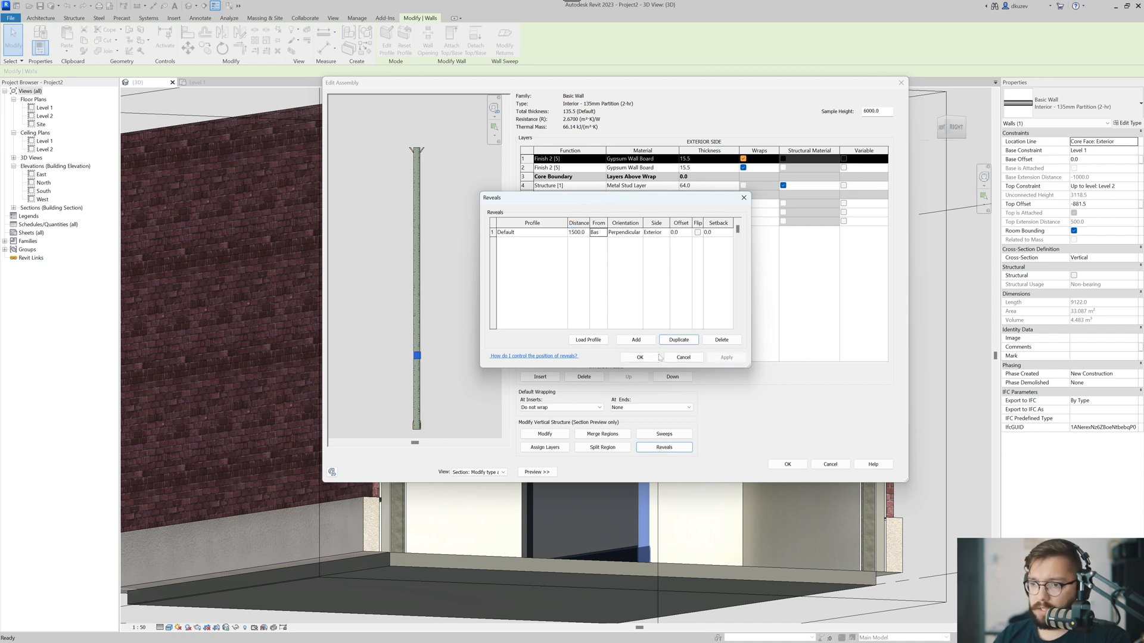
left_click(643, 357)
scroll(427, 352, "up", 3)
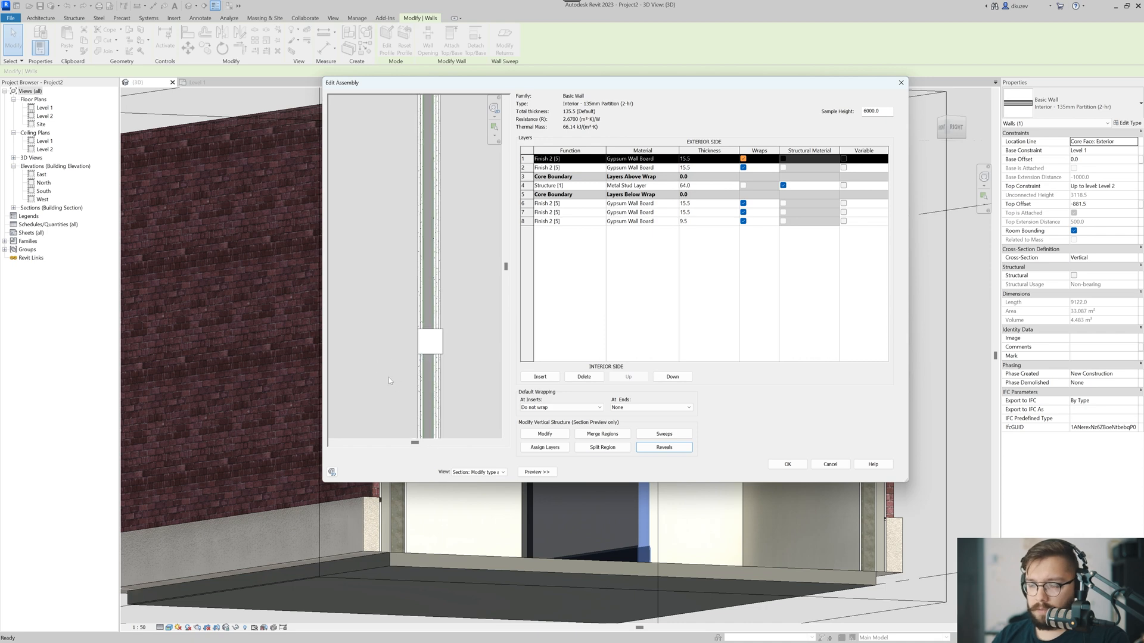
Reopen the wall type's reveals and offset the exterior reveal, first by 100 and finally by 110.
left_click(683, 447)
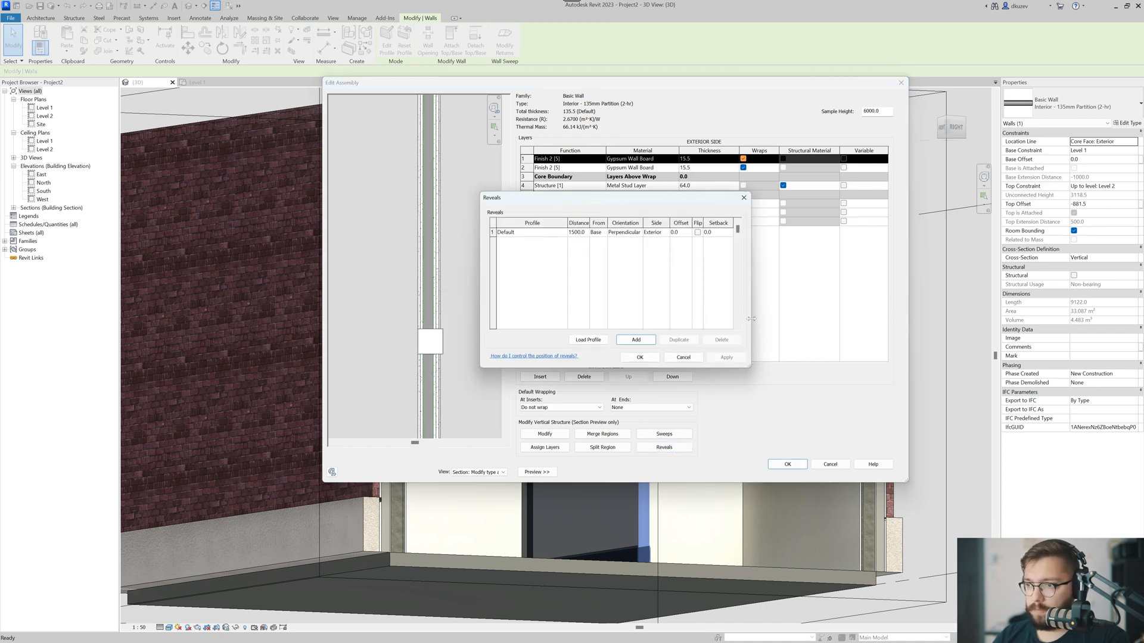
left_click_drag(752, 318, 845, 311)
left_click(748, 232)
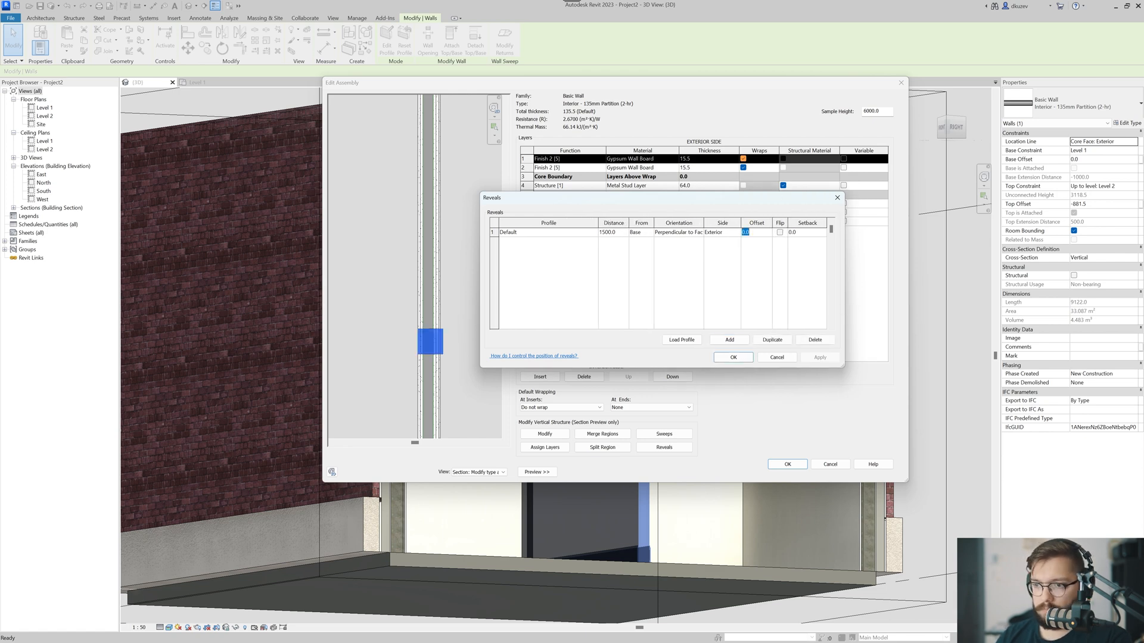
type("100")
key("Tab")
left_click(820, 357)
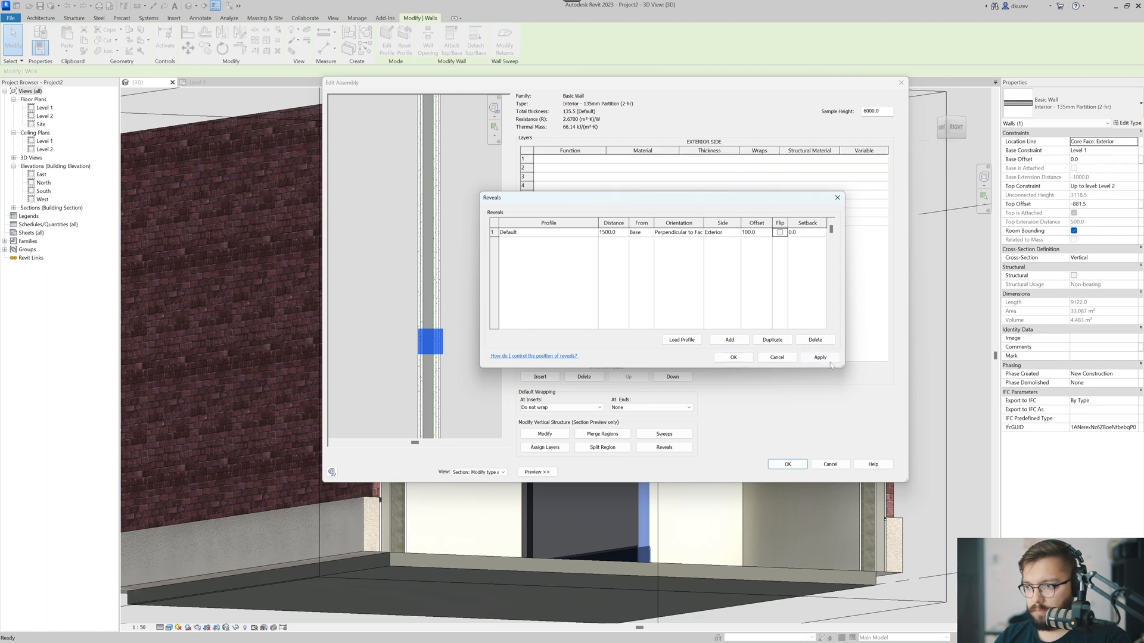
left_click(760, 232)
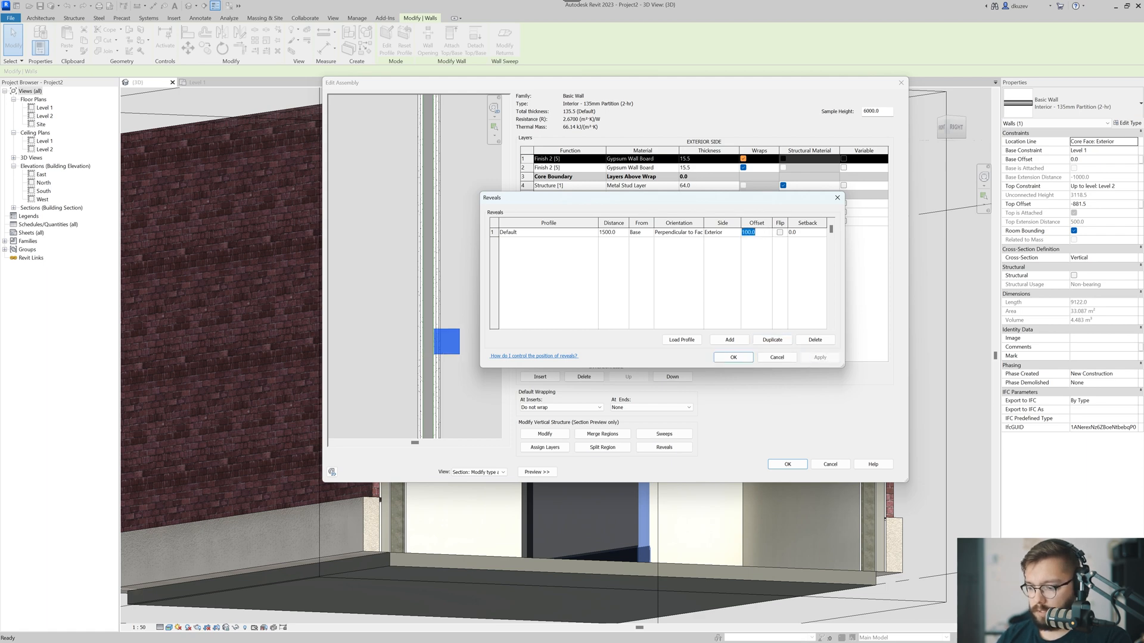
type("110")
key("Tab")
left_click(820, 358)
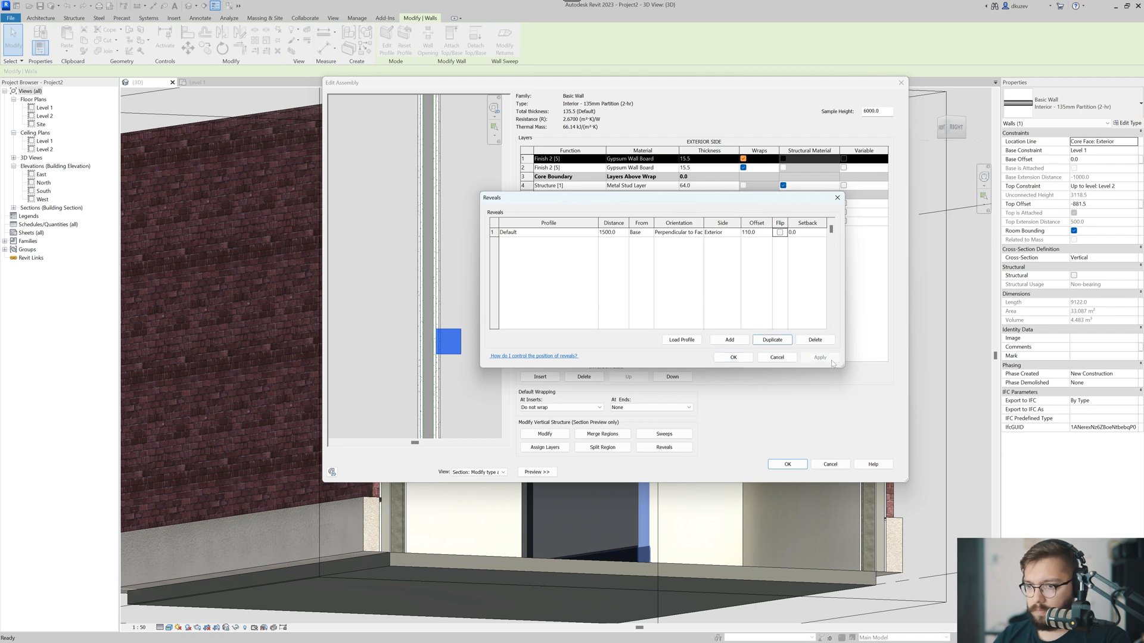
Duplicate the reveal with one copy on the Interior side, and accept the reveals and wall type changes.
left_click(559, 234)
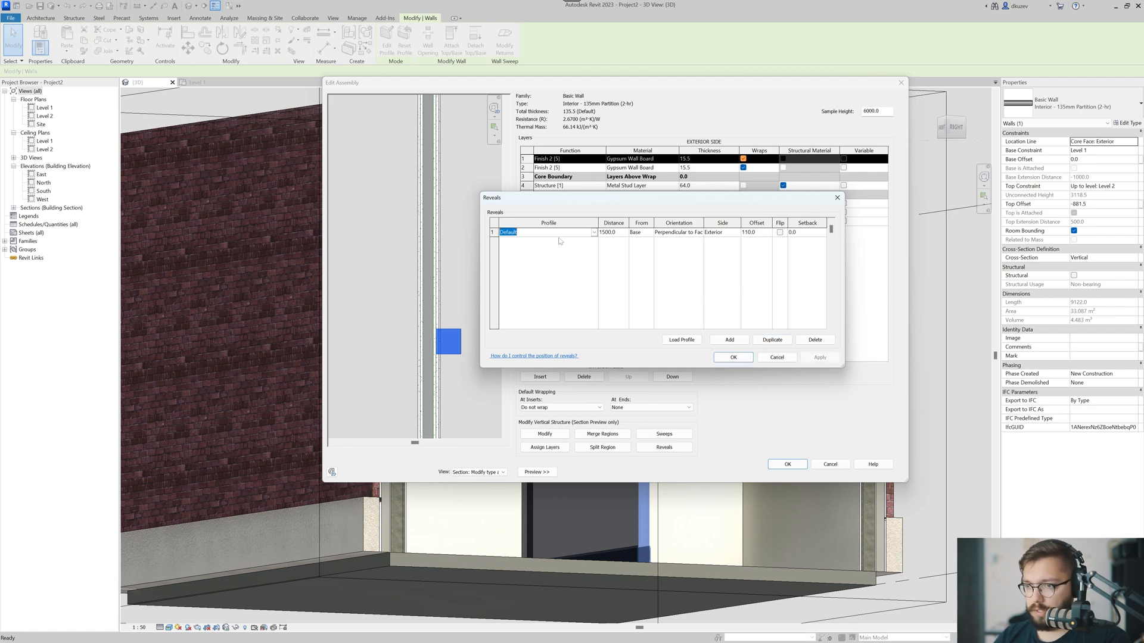
left_click(773, 341)
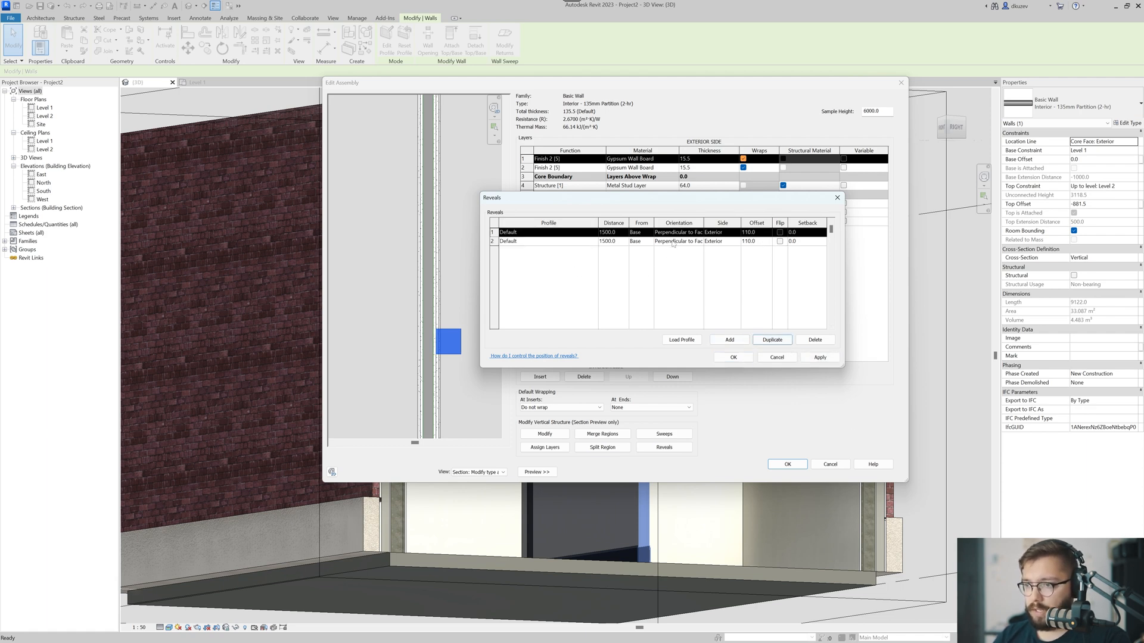
left_click(722, 232)
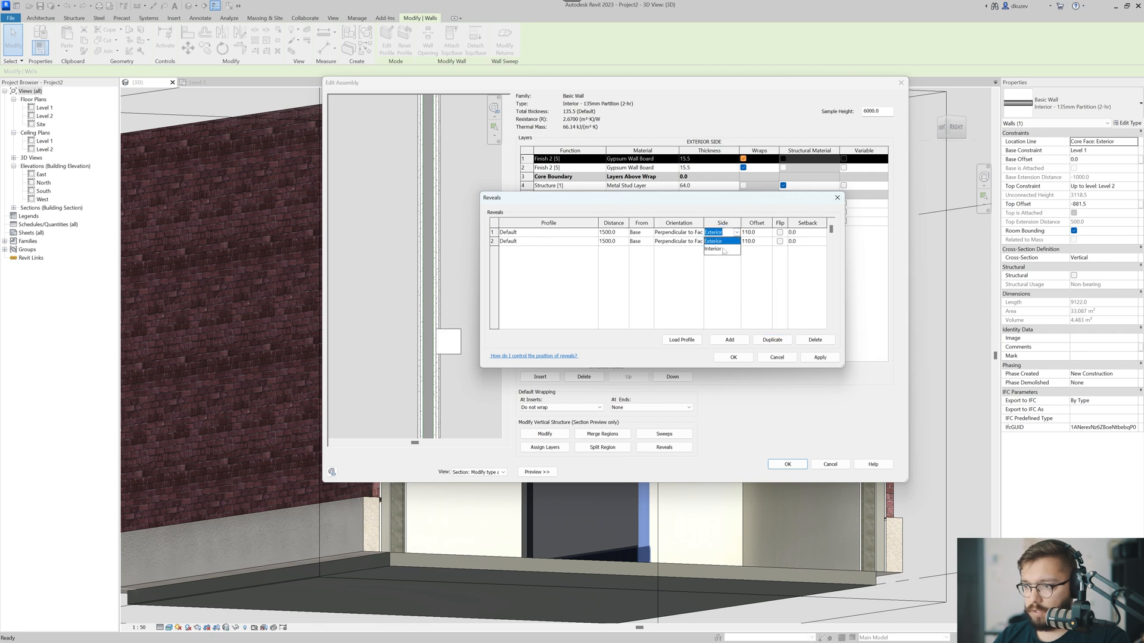
left_click(723, 249)
left_click(819, 358)
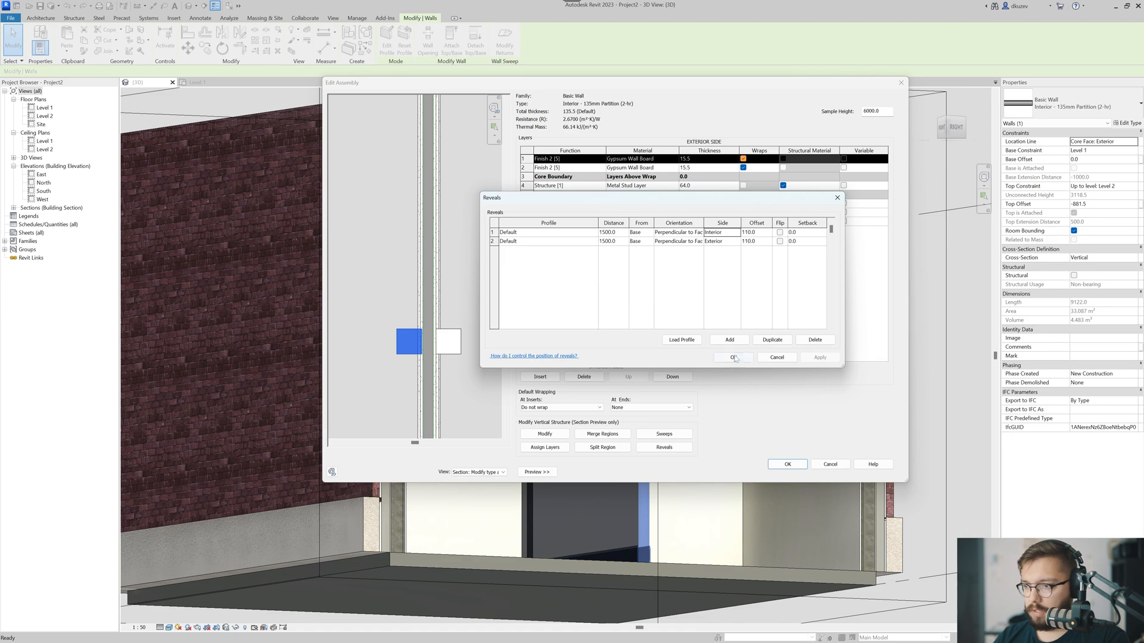
left_click(735, 358)
left_click(787, 464)
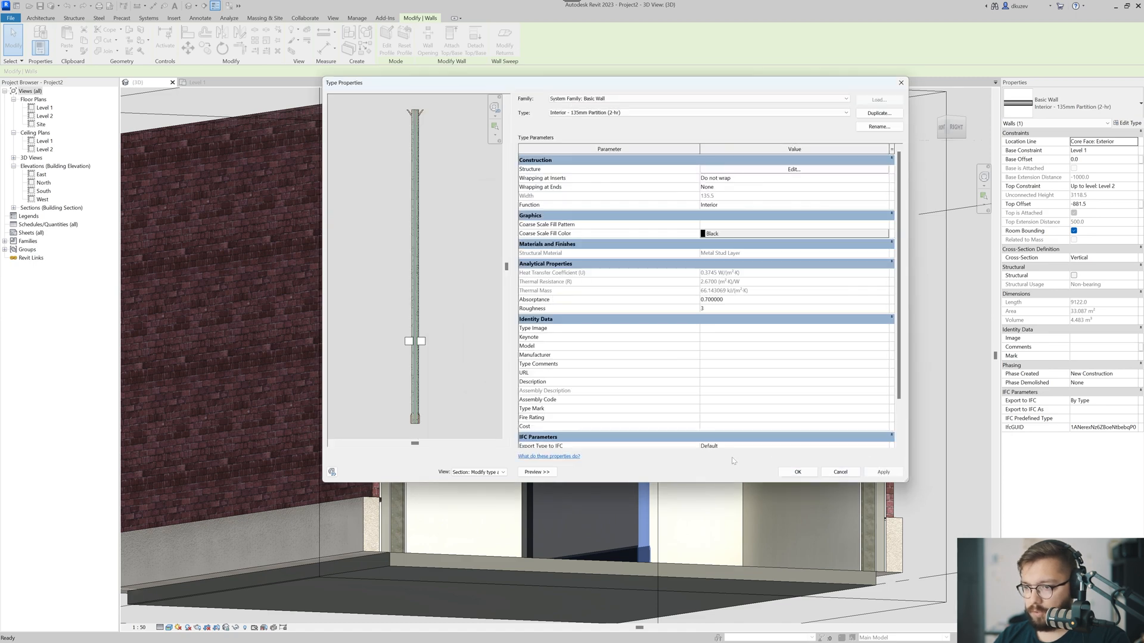
left_click(802, 467)
Deselect the wall, dismiss the save reminder, and examine the reveals on both sides of the interior partitions.
left_click(954, 362)
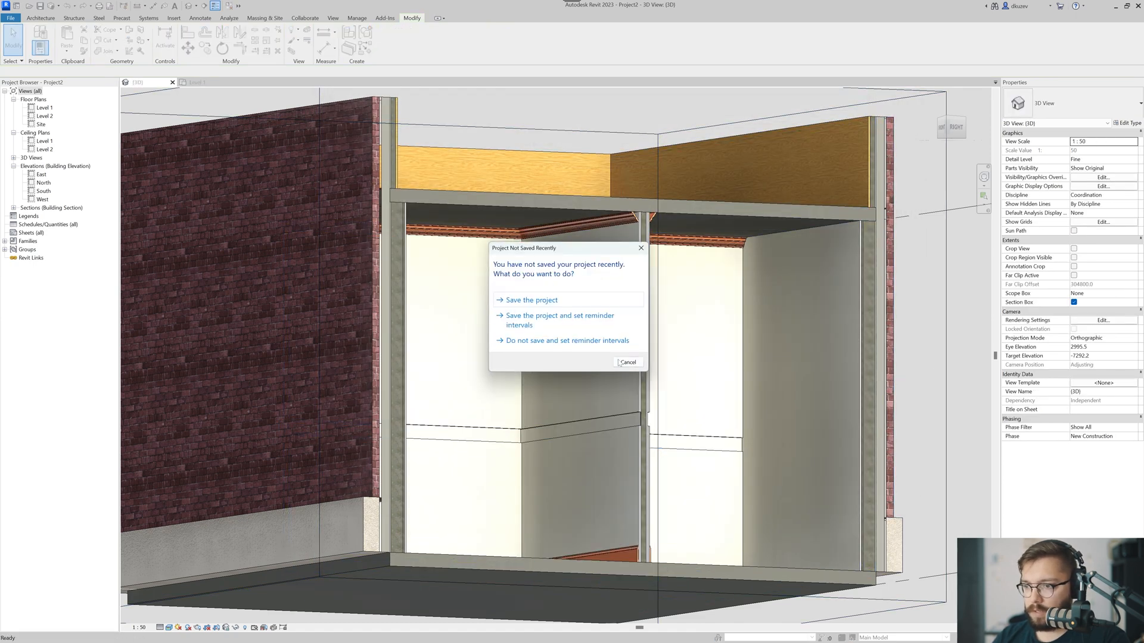
left_click(627, 363)
middle_click_drag(613, 391, 552, 483, "shift")
scroll(552, 484, "up", 2)
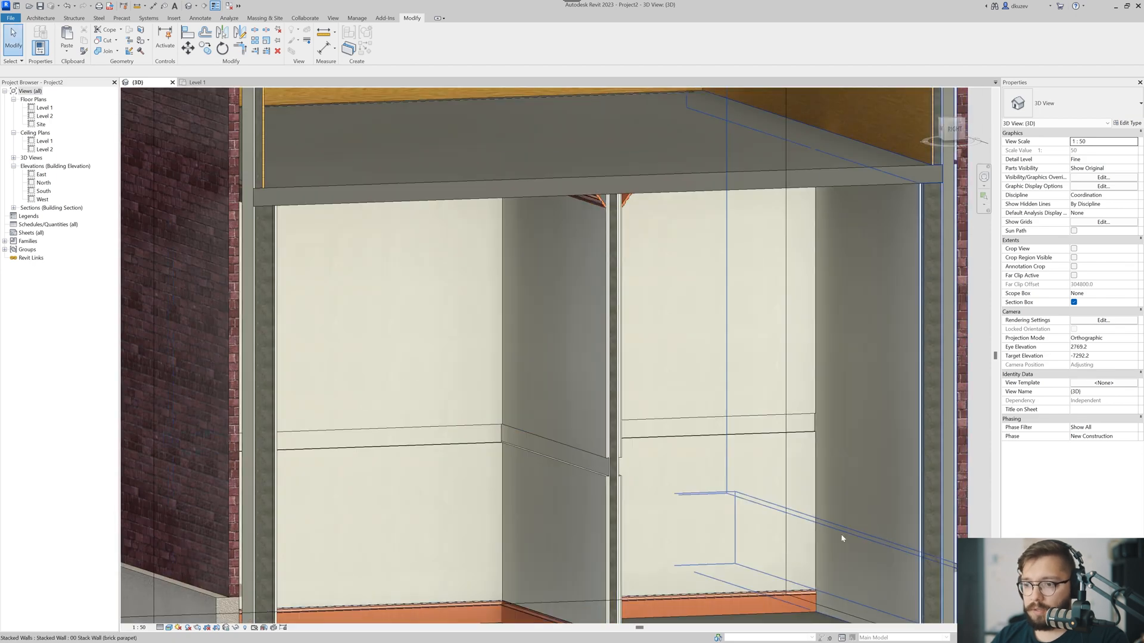
middle_click_drag(842, 536, 642, 570, "shift")
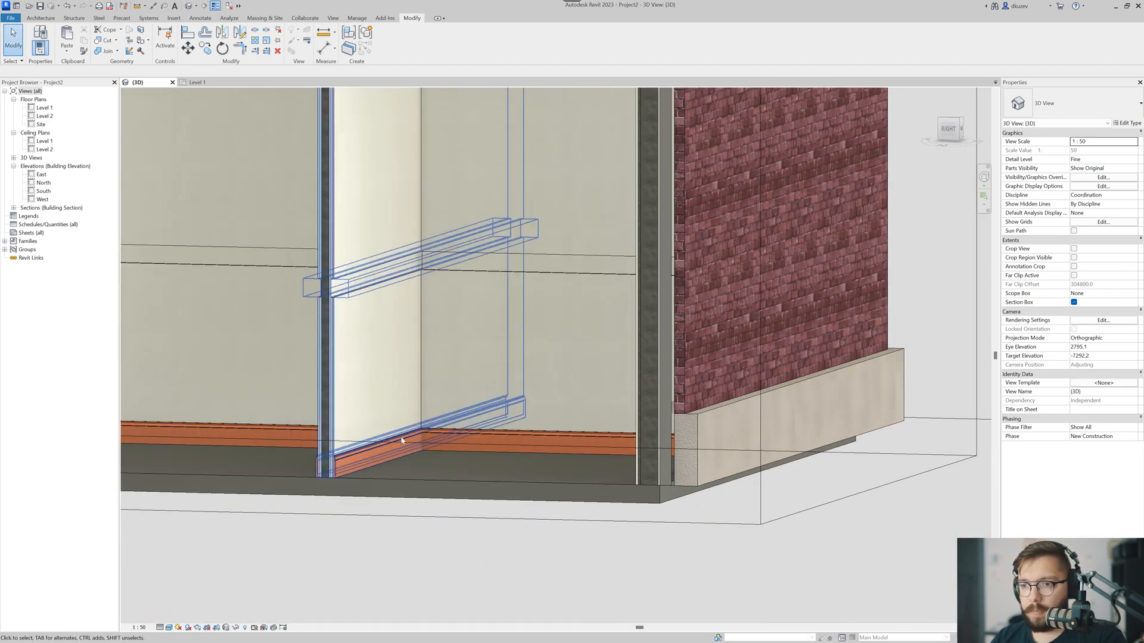
middle_click_drag(387, 510, 437, 506)
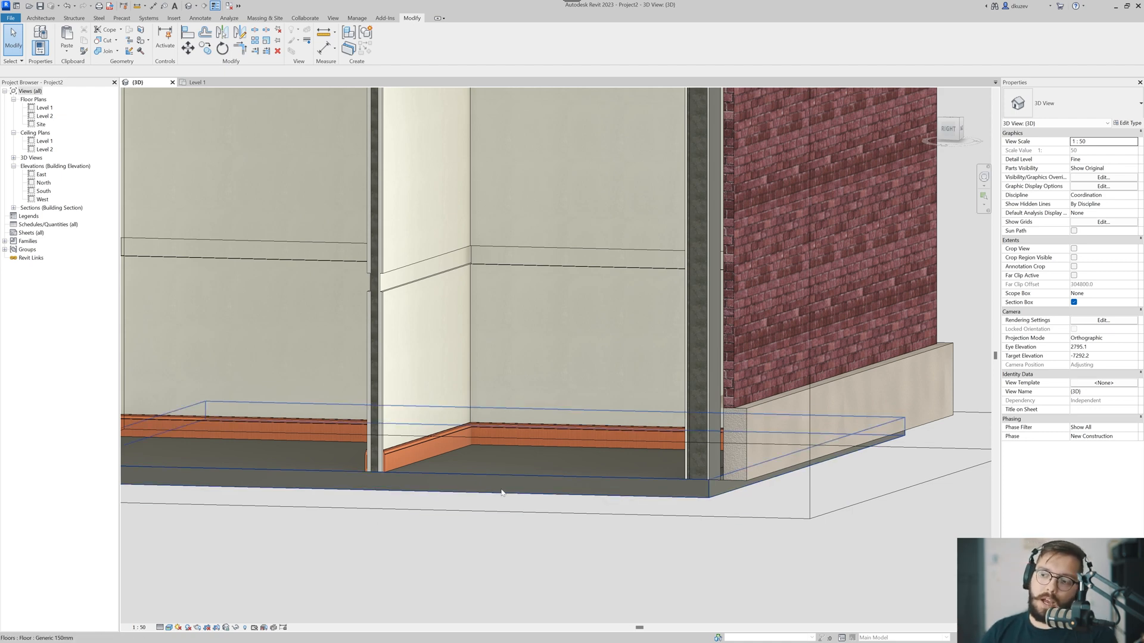
scroll(570, 510, "down", 4)
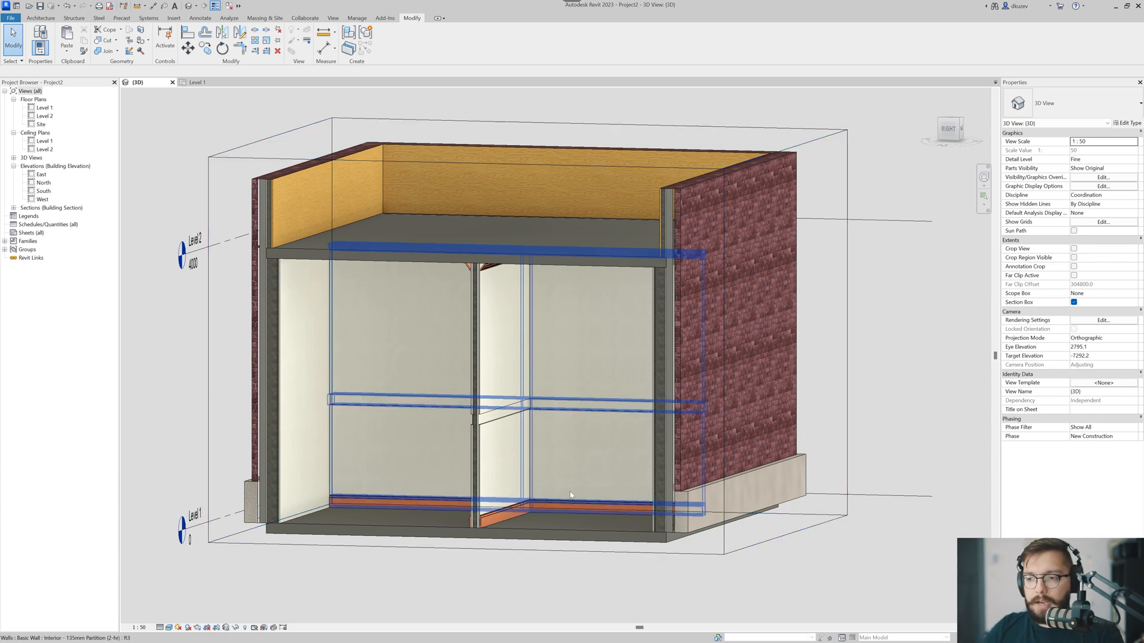
scroll(422, 471, "up", 3)
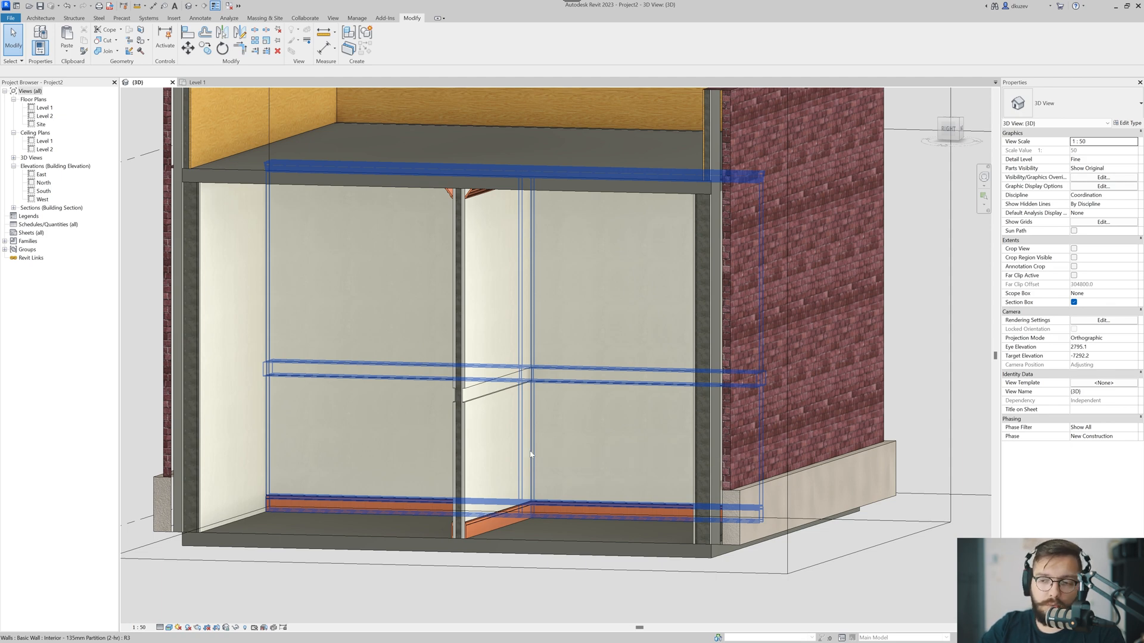
scroll(551, 469, "down", 3)
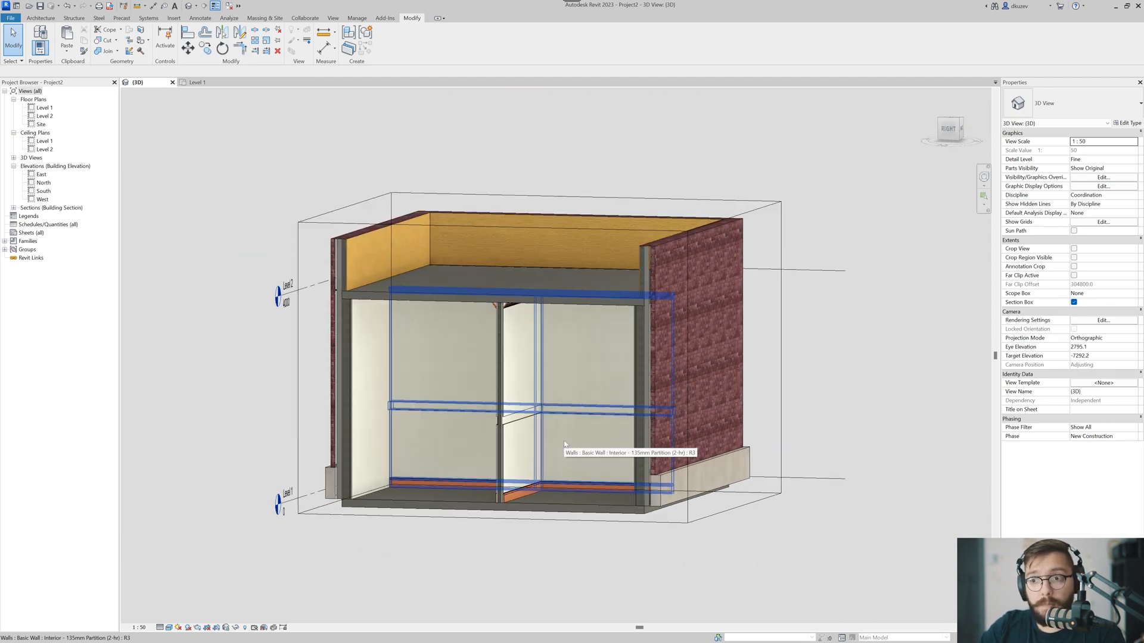